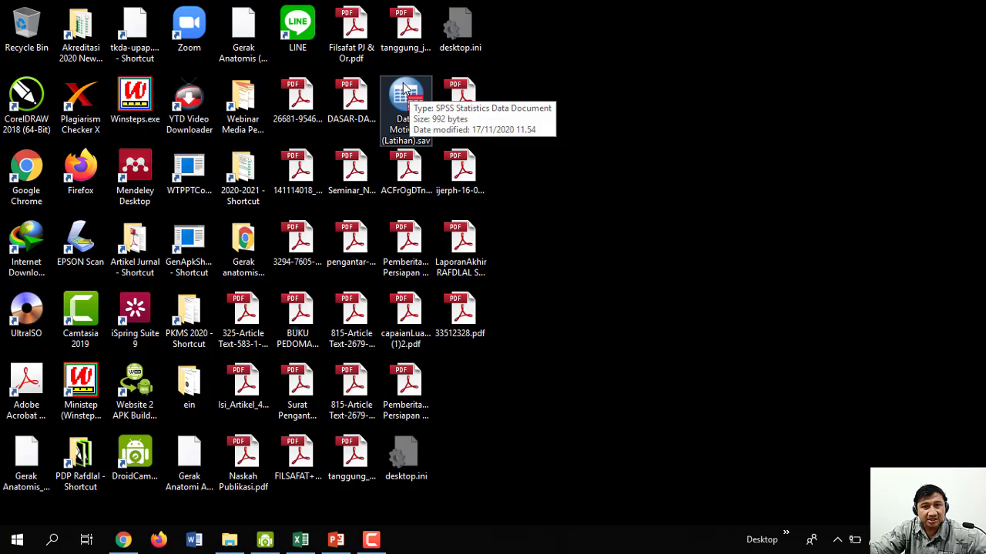
Step: Open the Data Motivasi (Latihan).sav file from the desktop in the SPSS Data Editor
click(403, 90)
double_click(404, 89)
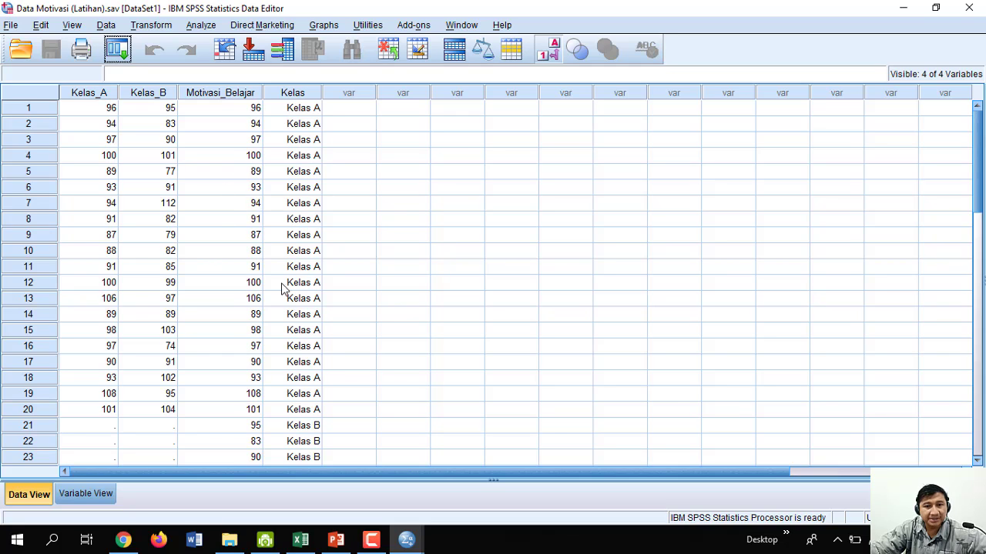
click(415, 544)
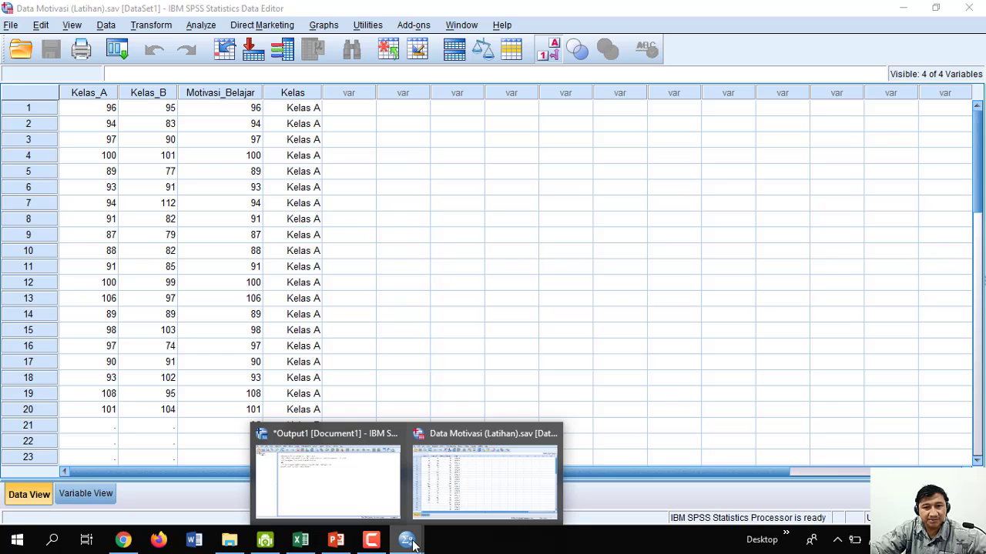
click(451, 480)
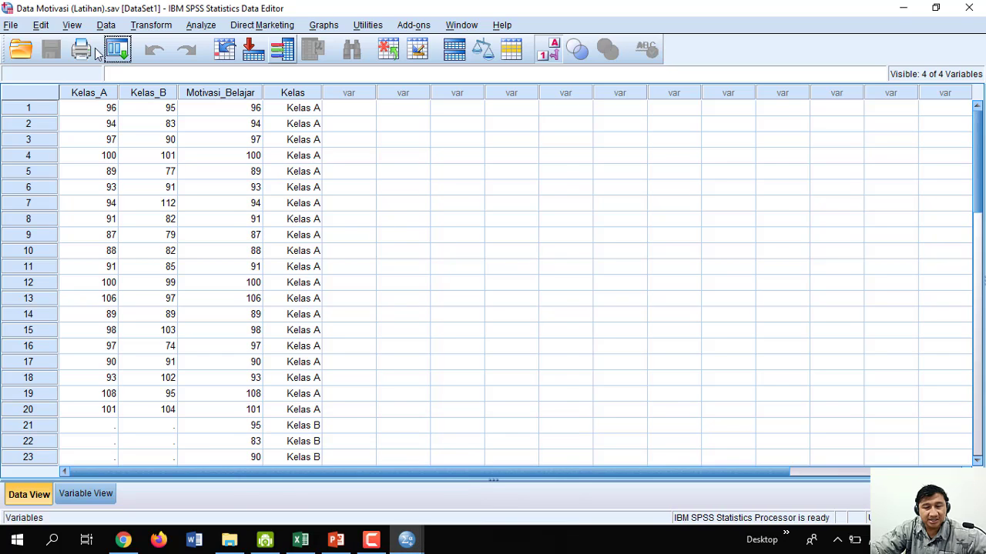
Step: View the log in the SPSS output viewer window and return to the data editor
click(407, 539)
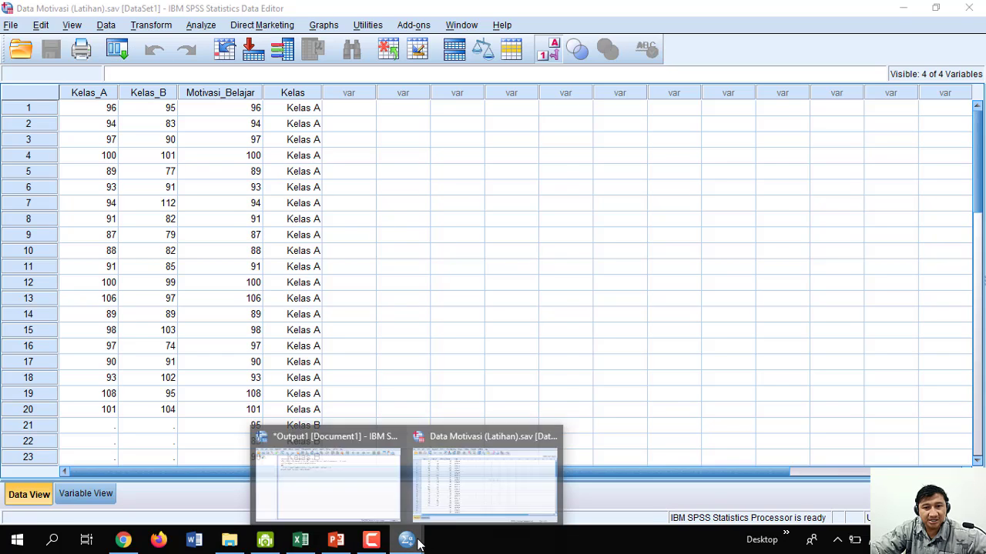
click(331, 466)
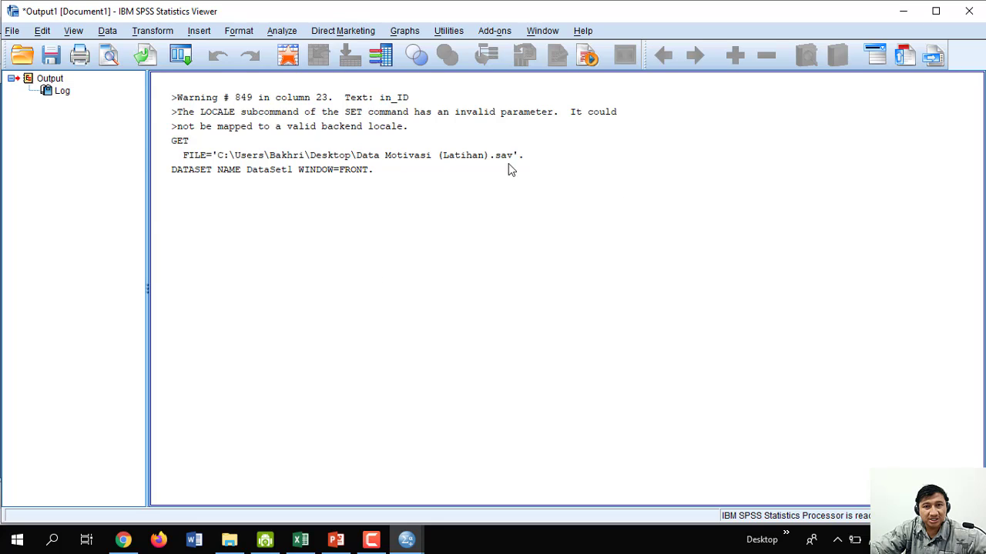
click(407, 540)
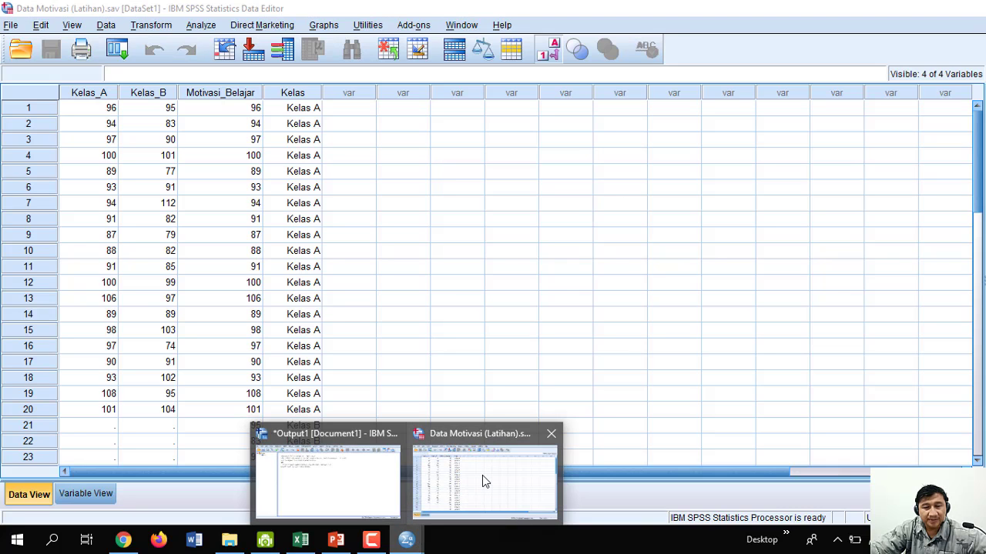
click(482, 475)
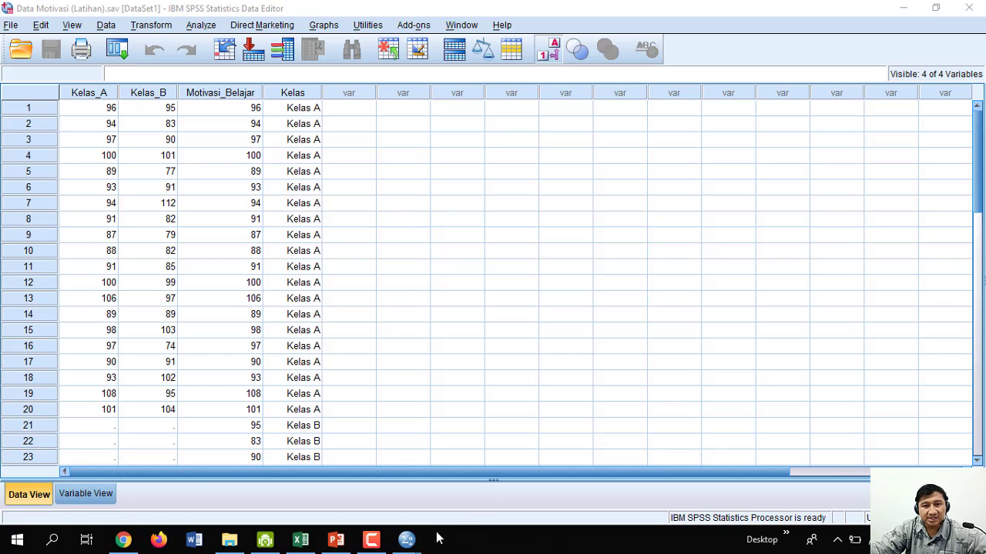
Step: Examine the Kelas_A, Kelas_B and Motivasi_Belajar columns, switching the value labels off and on to compare the Kelas codes
click(93, 93)
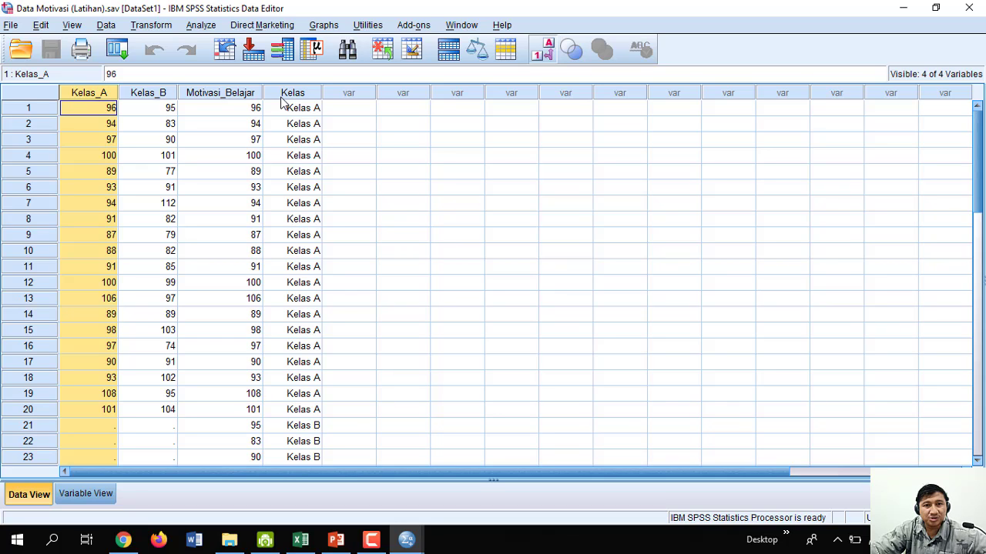
click(348, 108)
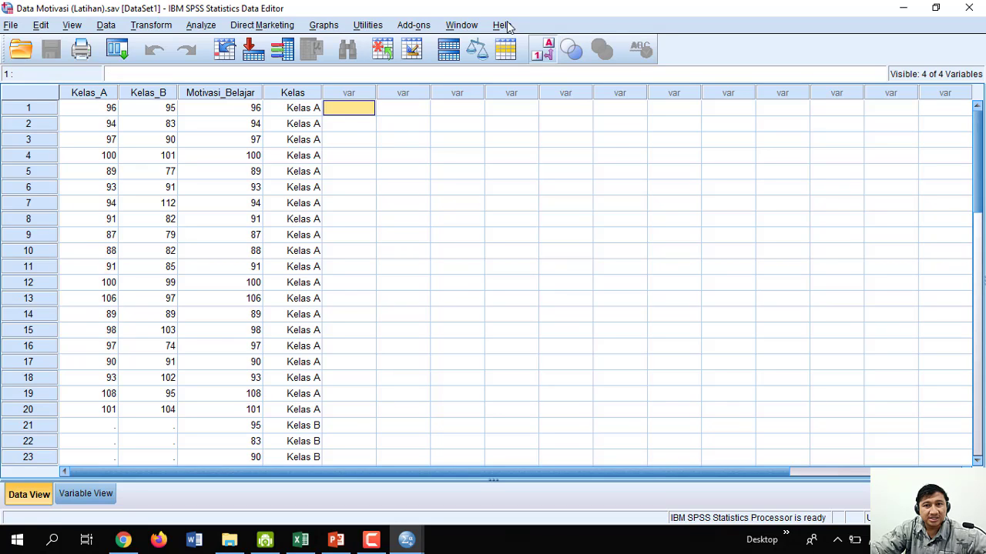
click(542, 50)
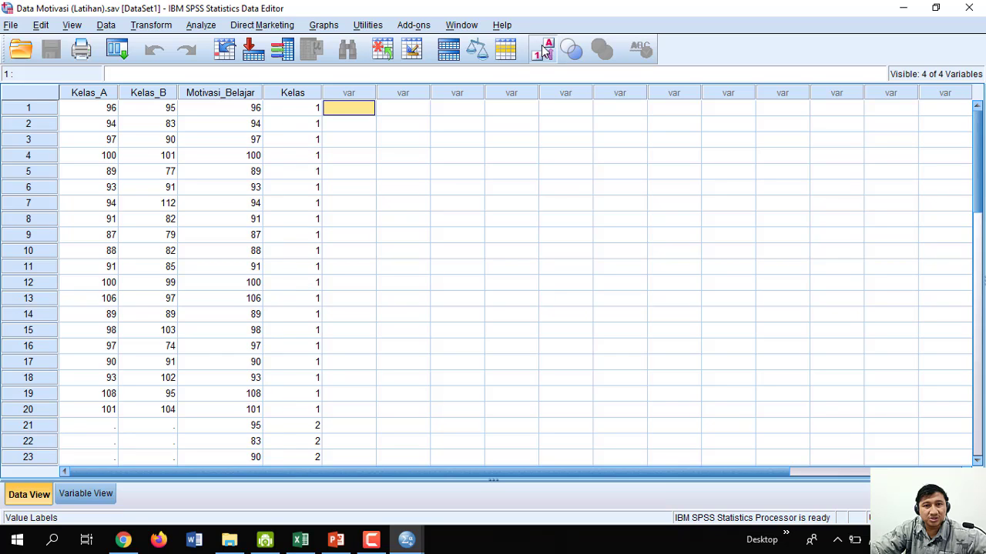
click(543, 50)
click(346, 122)
click(346, 109)
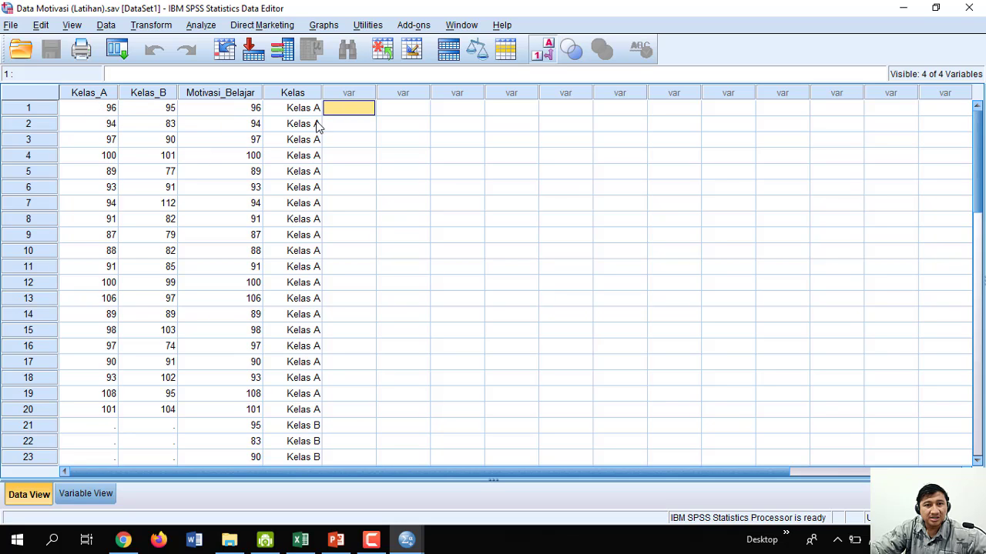
drag(99, 94, 141, 97)
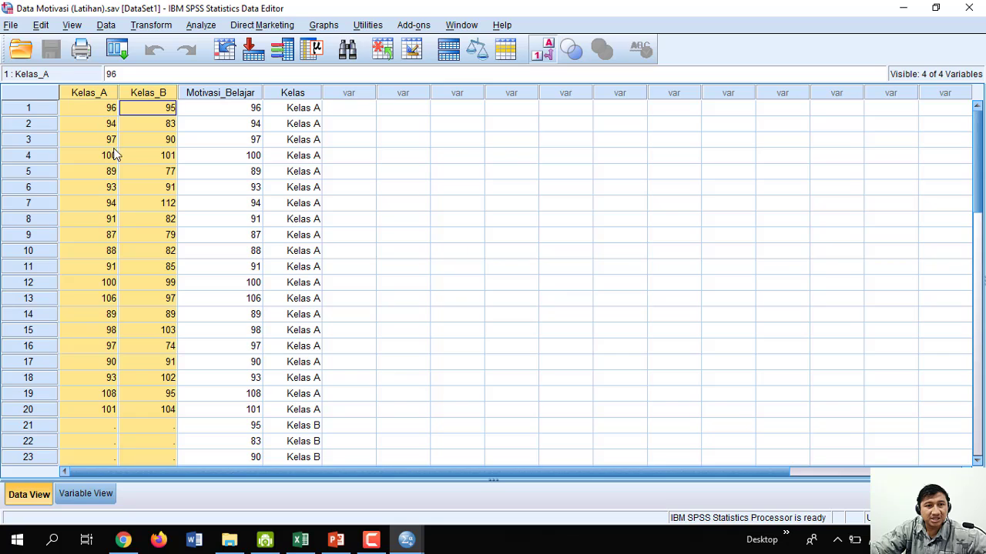
click(213, 94)
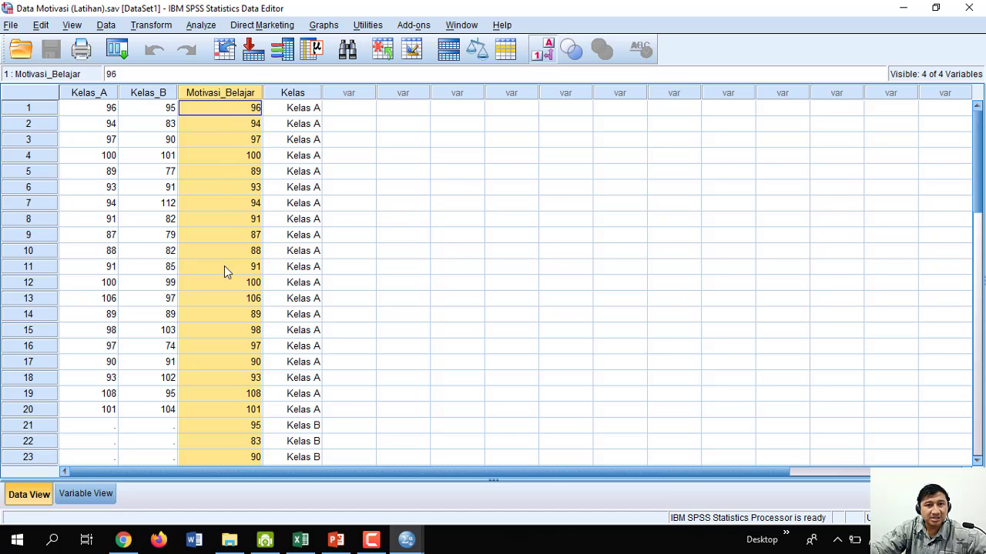
Step: Clear all four variables, Kelas_A through Kelas, from the dataset
click(87, 94)
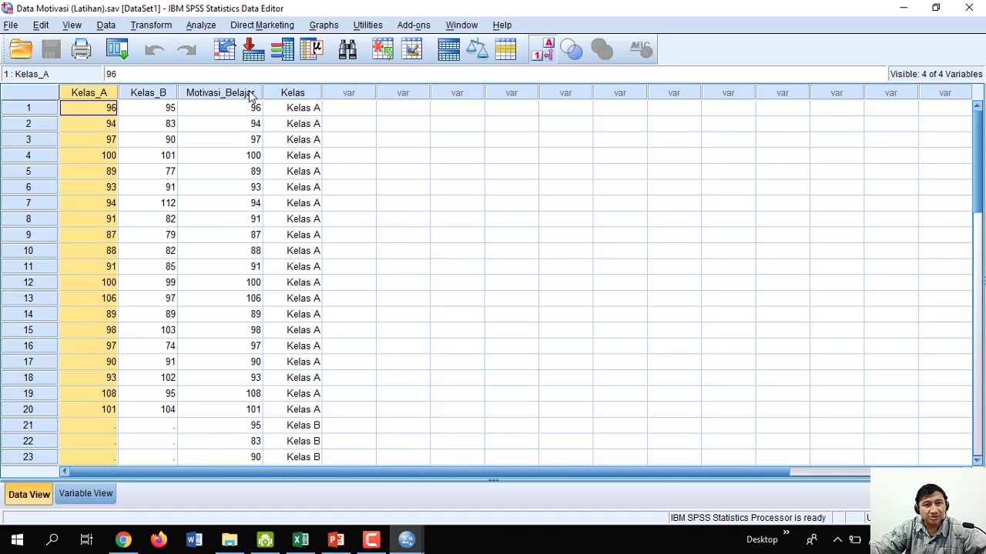
shift+click(273, 93)
right_click(273, 94)
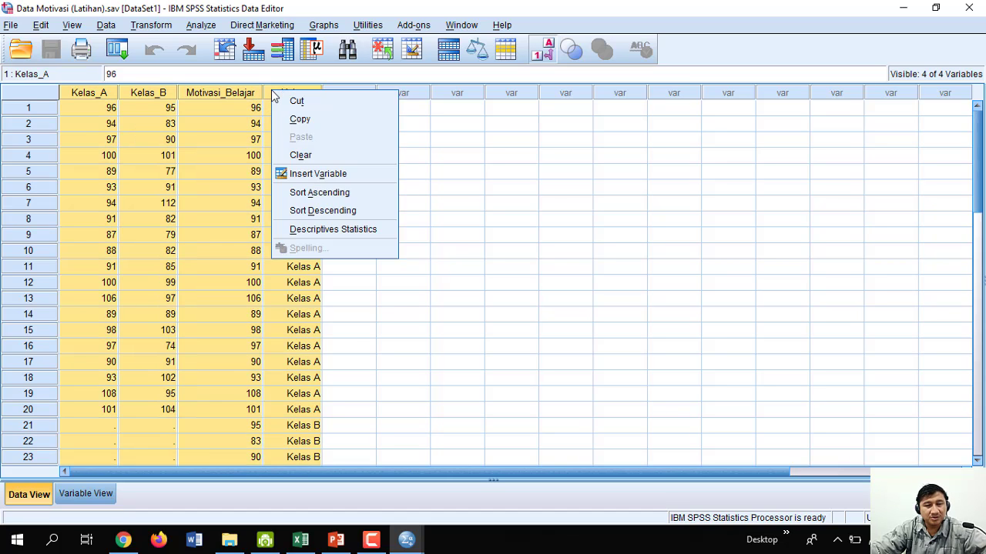
click(301, 158)
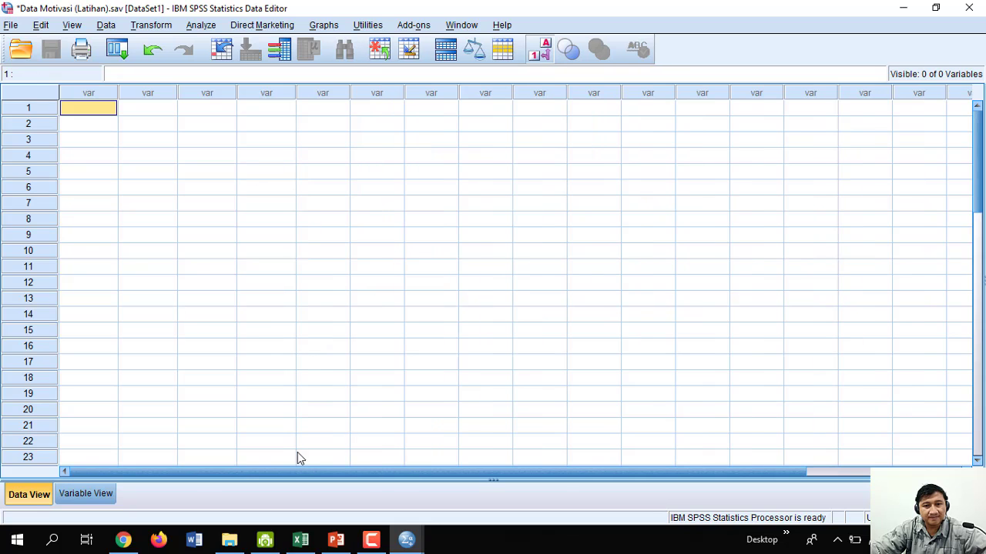
Step: Switch to the Data Latihan 3.xlsx workbook in Excel and examine the full table of class A and B scores
click(301, 540)
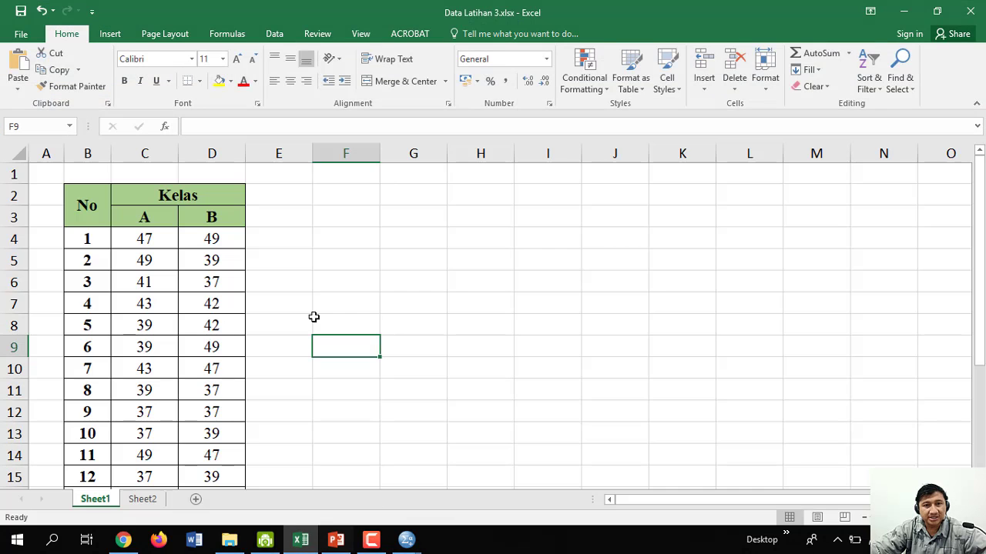
scroll(433, 318, down, 2)
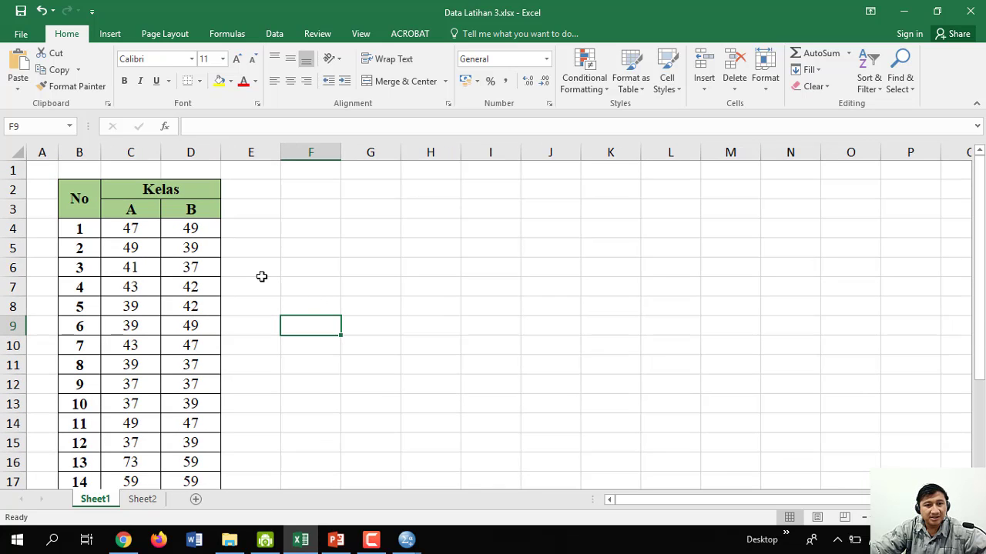
scroll(262, 276, down, 1)
scroll(262, 277, down, 1)
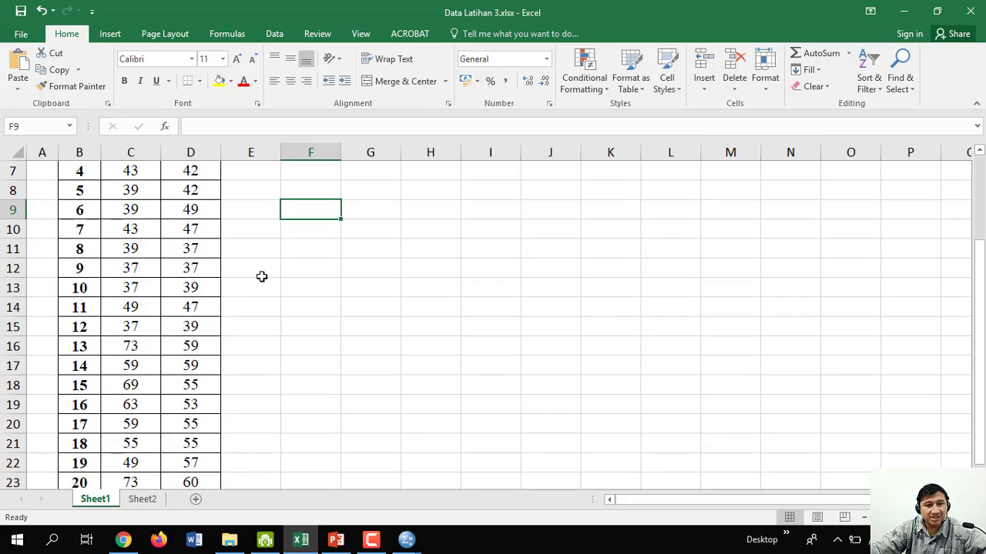
scroll(261, 277, down, 2)
scroll(262, 275, up, 4)
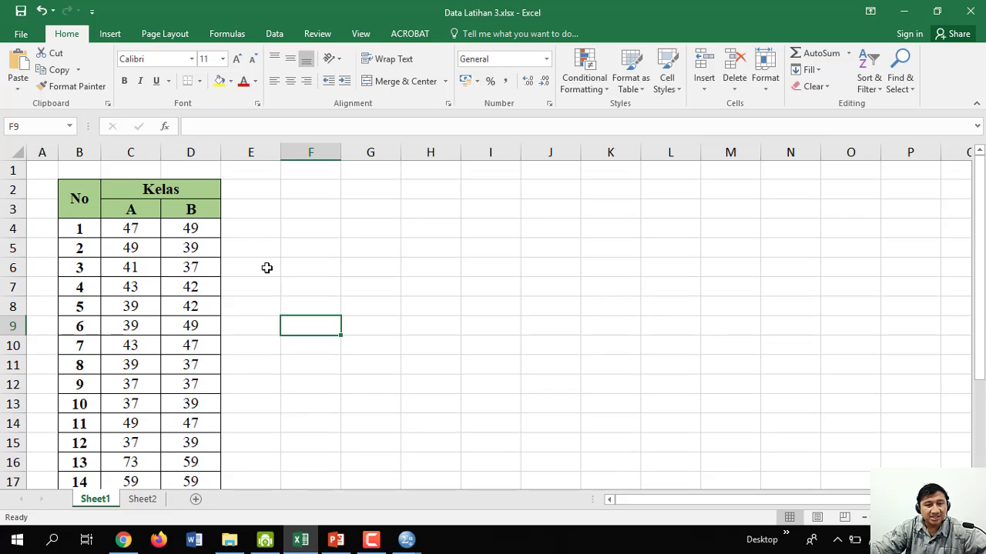
scroll(259, 253, down, 1)
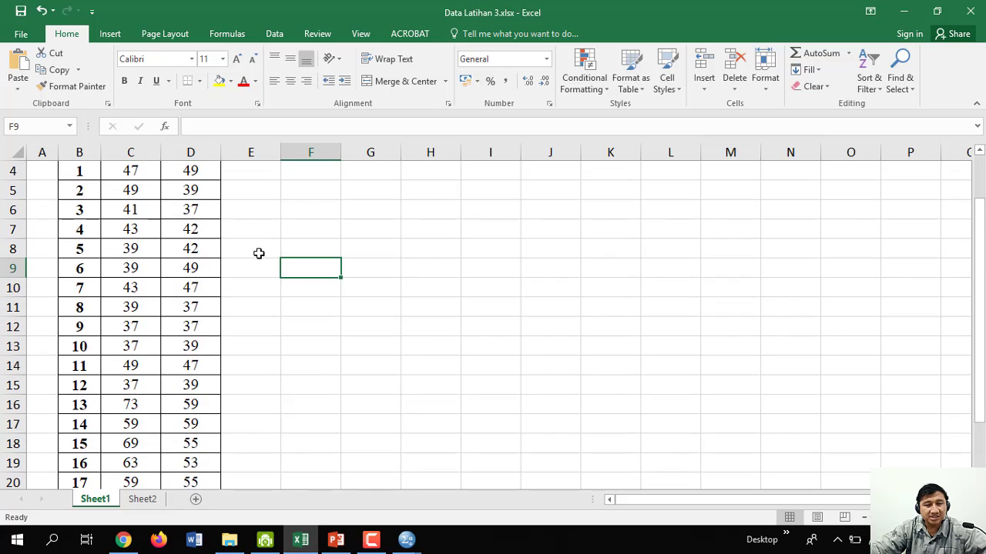
scroll(262, 228, up, 1)
Step: Enter the title "DATA MOTIVASI BELAJAR SISWA" in cell B1 above the table and make it bold
click(96, 174)
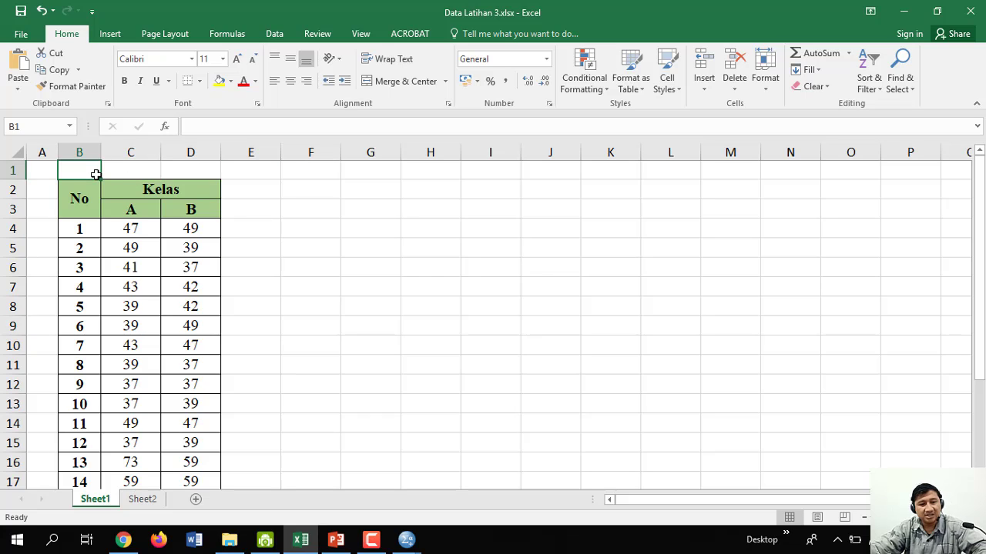
text(DATA MO)
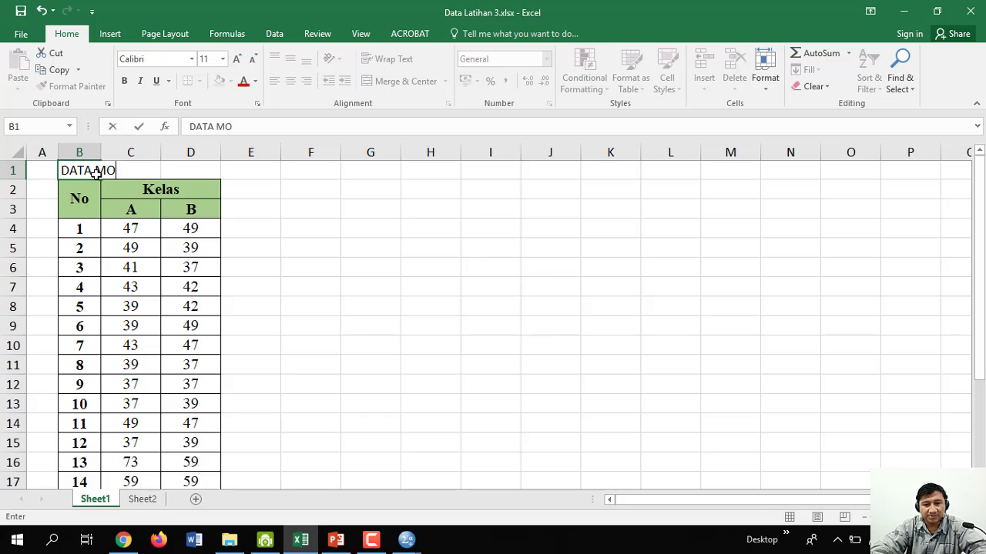
text(TIVASI BELAJA)
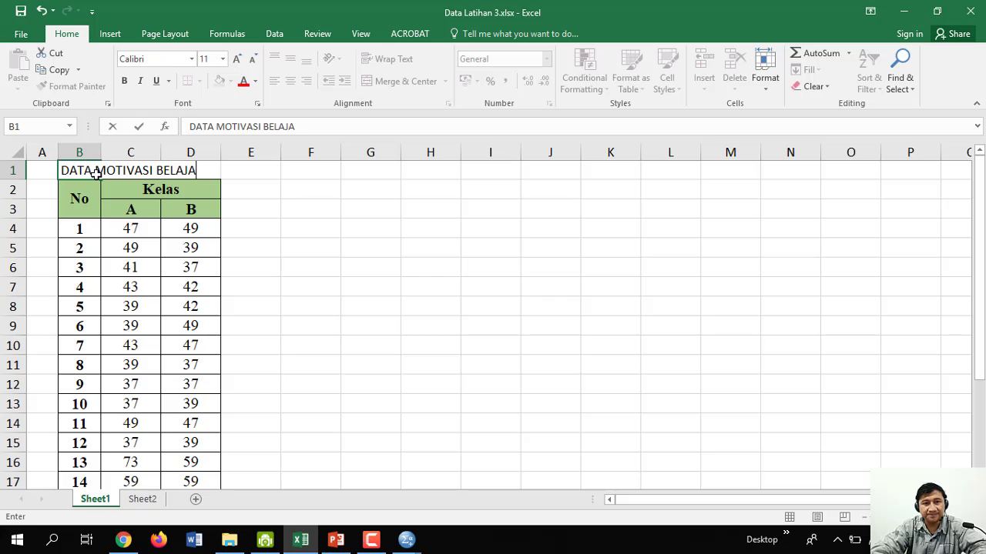
text(R SISWA)
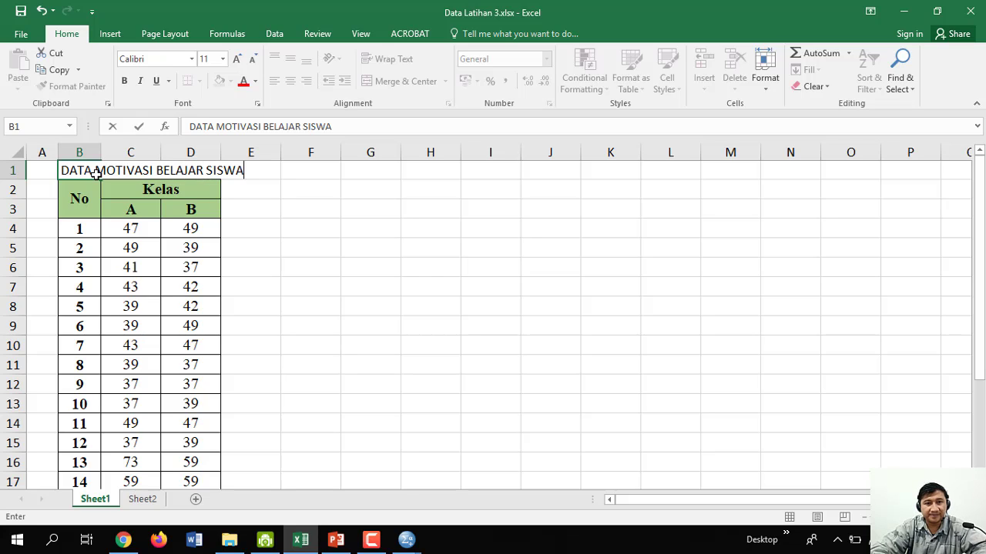
key(Return)
click(96, 174)
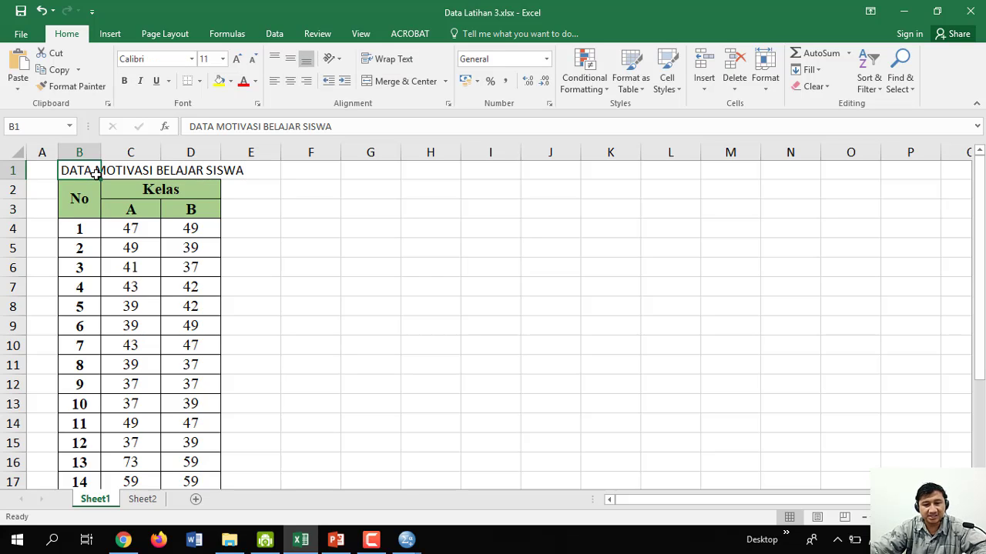
key(ctrl+b)
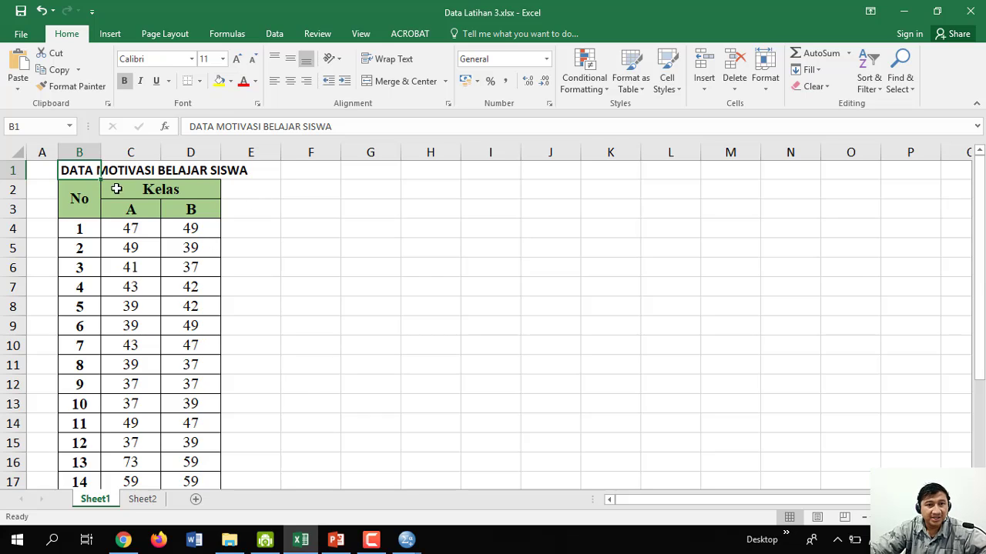
click(253, 241)
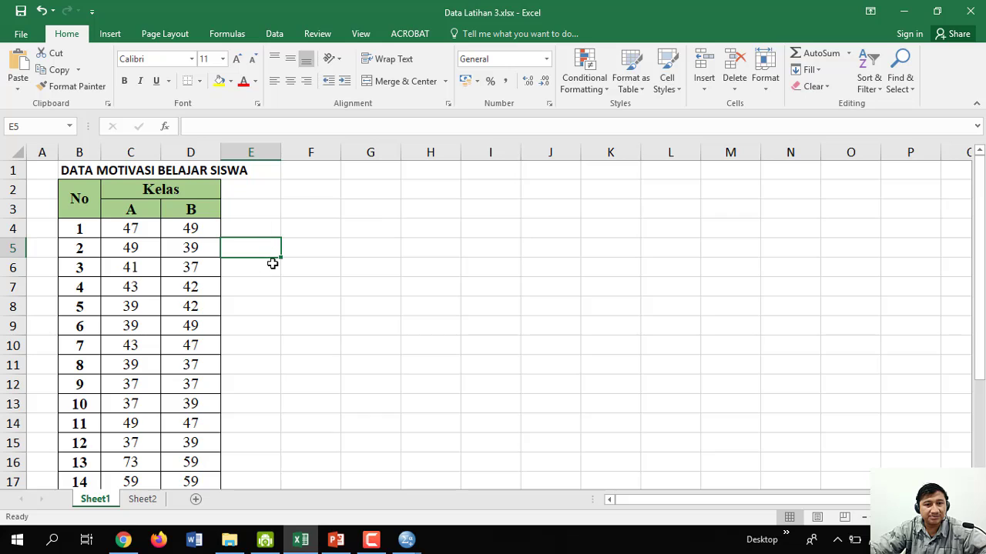
scroll(272, 265, down, 1)
scroll(272, 266, up, 1)
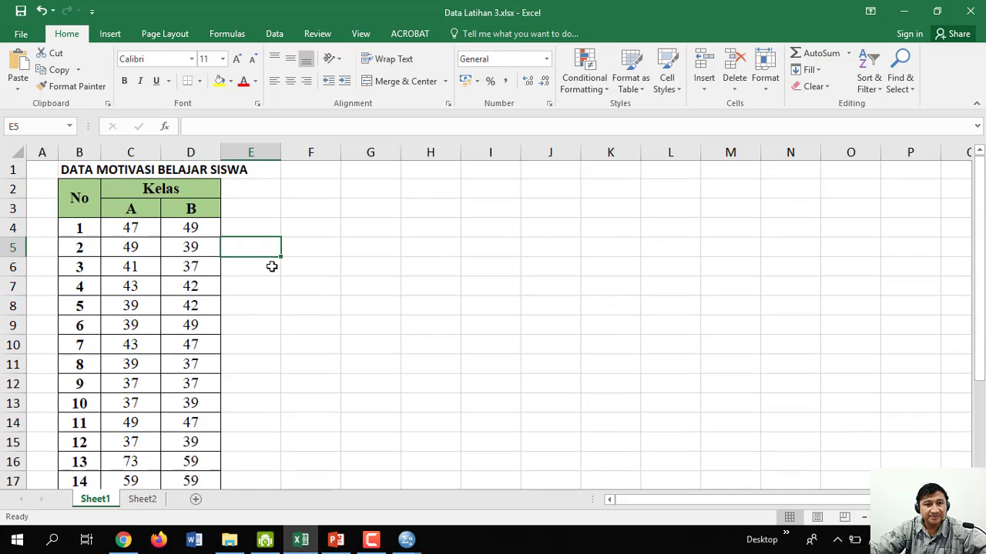
drag(129, 227, 199, 237)
click(122, 229)
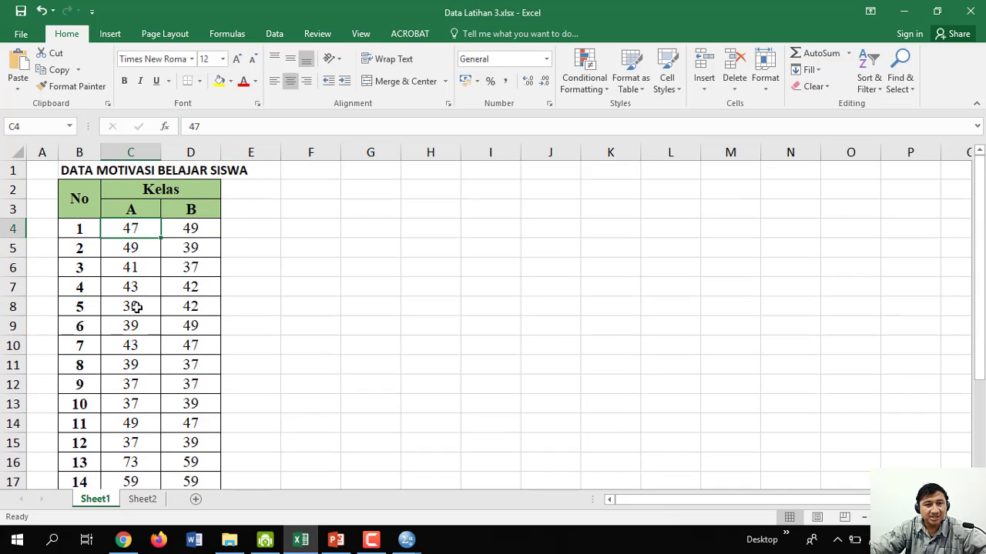
click(240, 229)
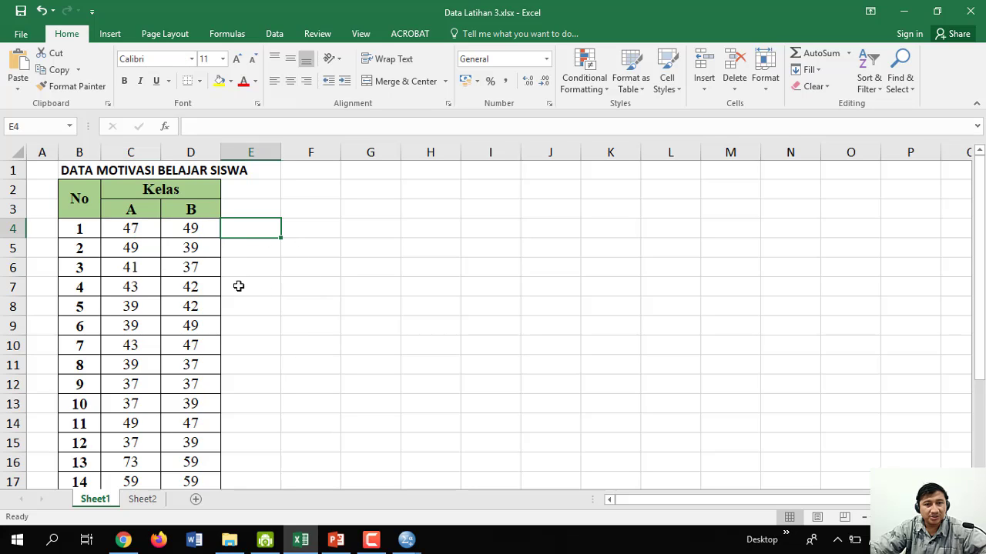
click(147, 232)
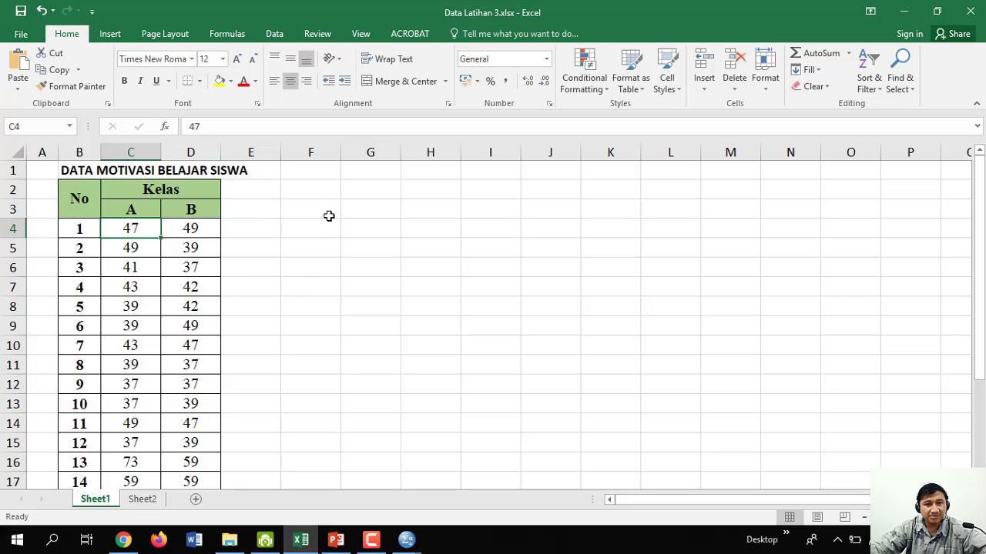
Step: Enter the note "1. Satu Baris satu Data" in cell F2 beside the score table
click(366, 192)
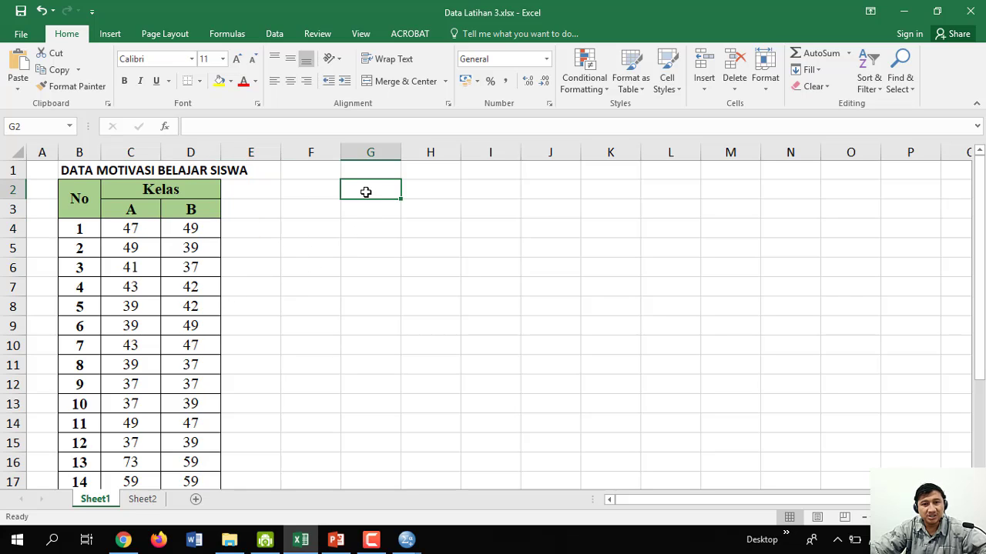
click(314, 190)
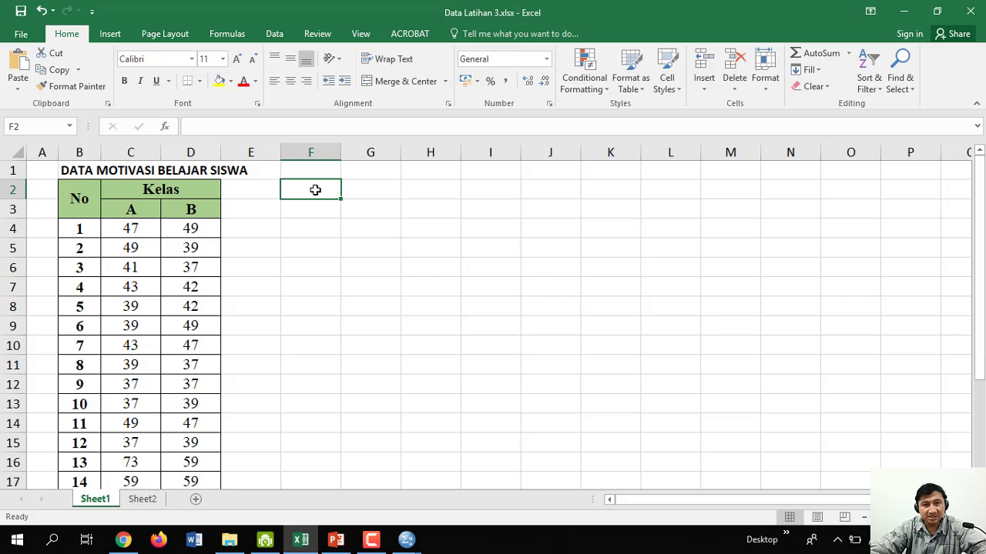
text(1.)
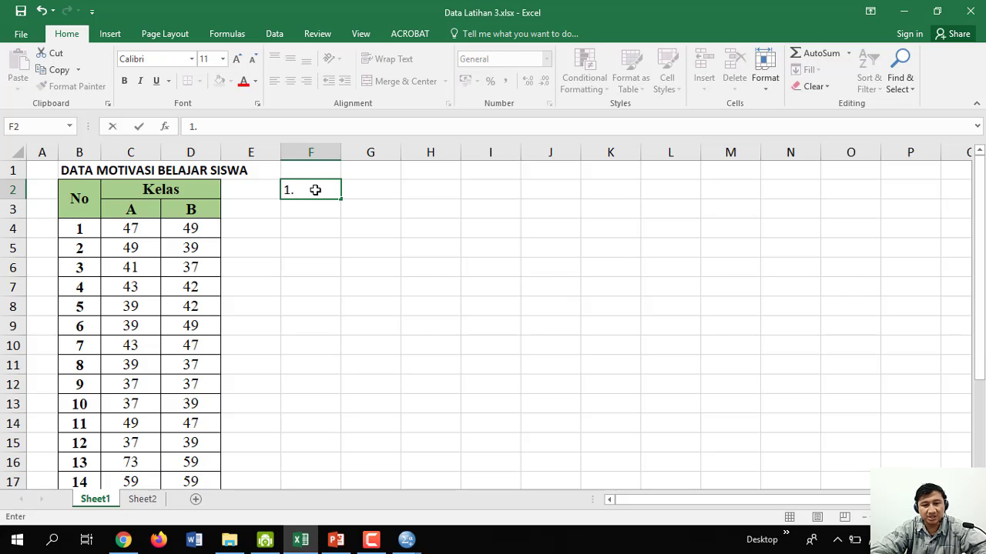
text( sA)
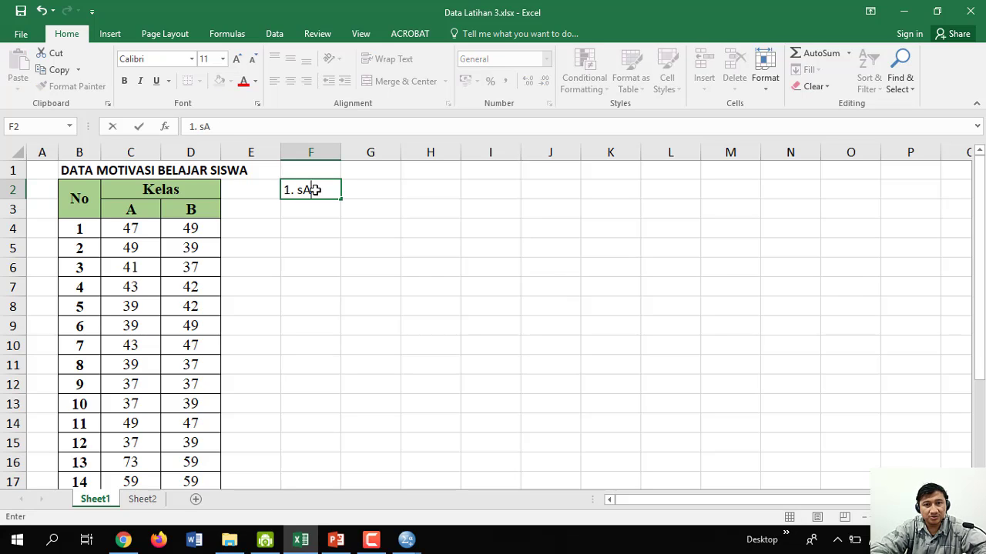
key(BackSpace)
key(BackSpace)
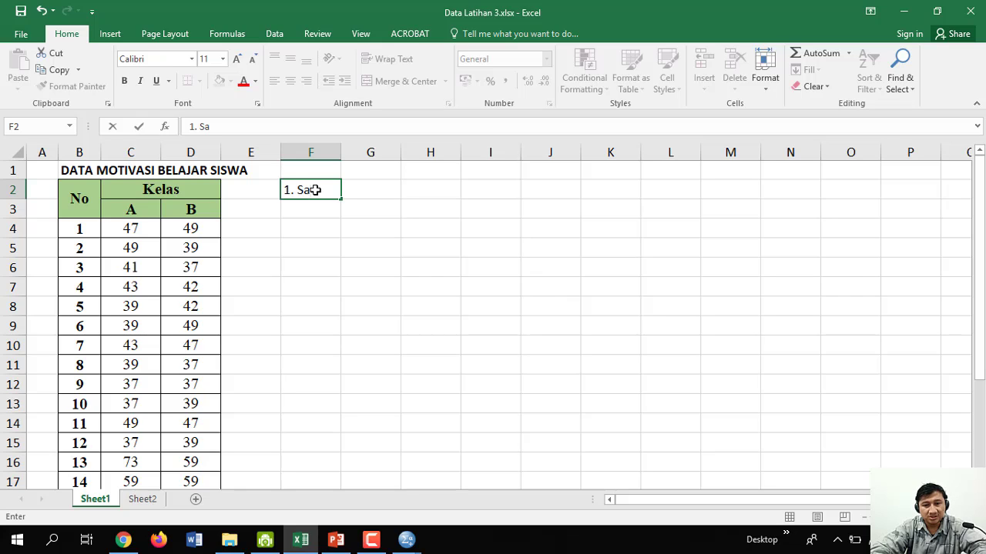
text(Satu)
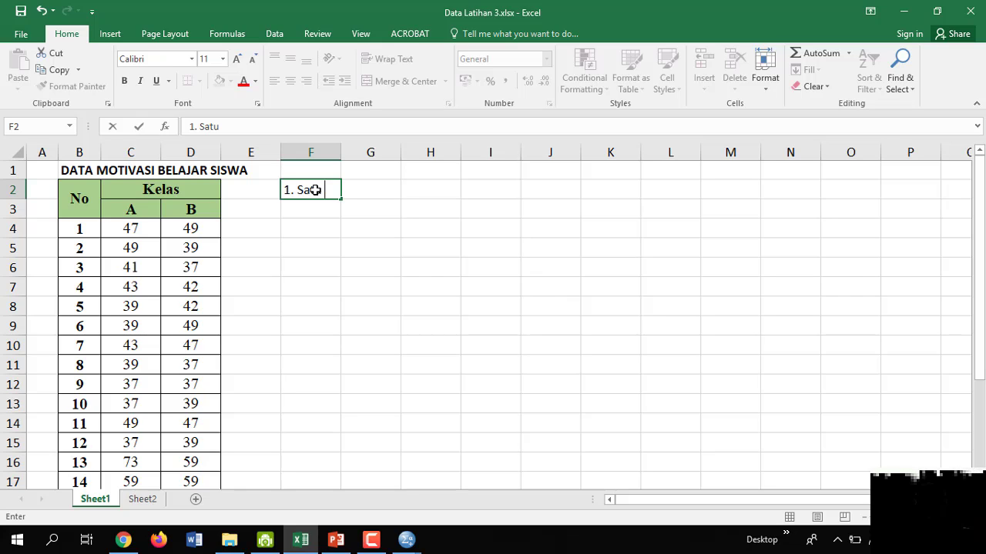
text( Baris)
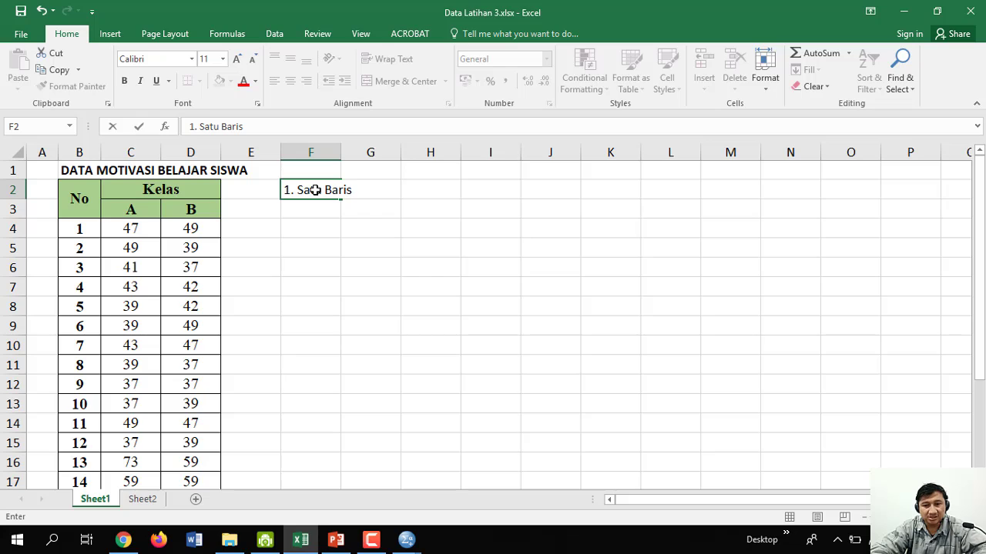
text( sa)
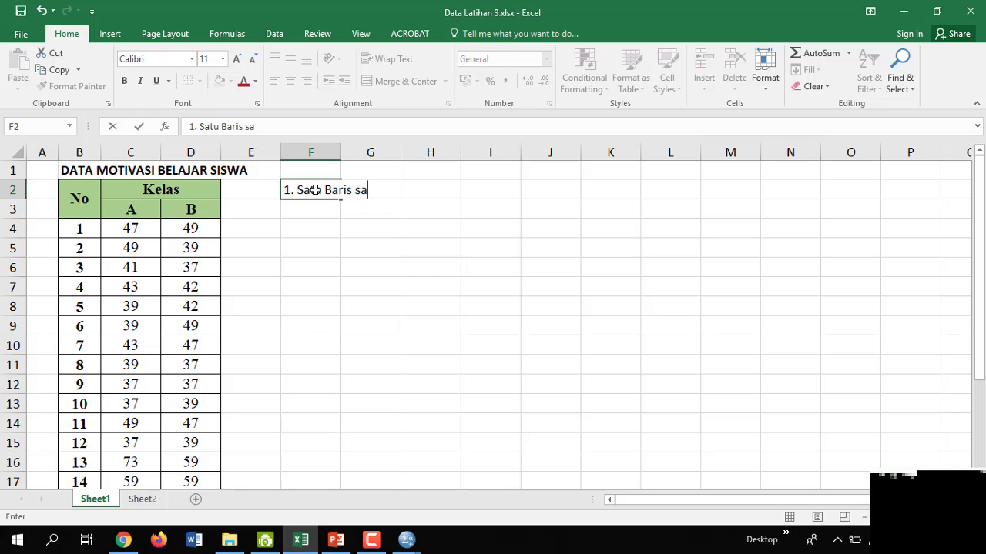
text(tu Data)
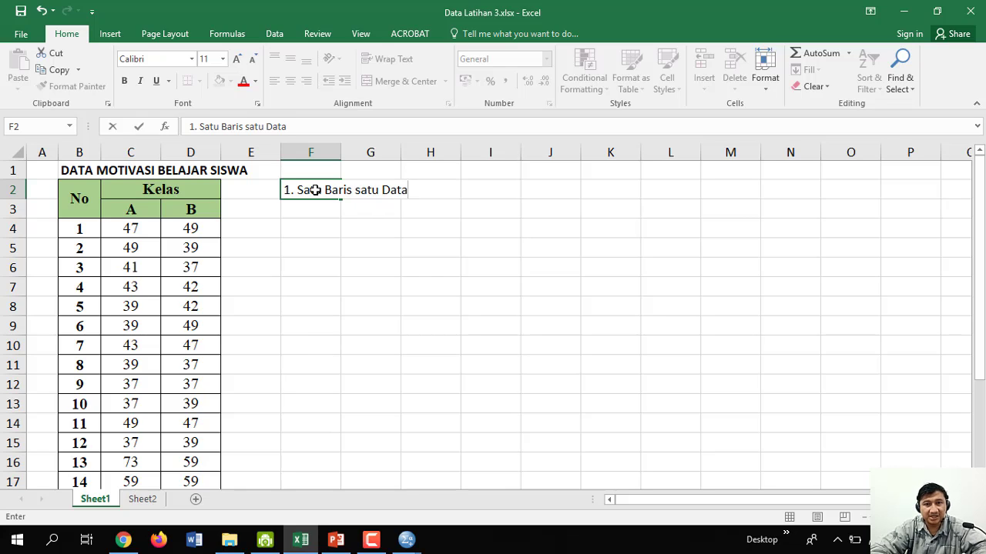
key(Return)
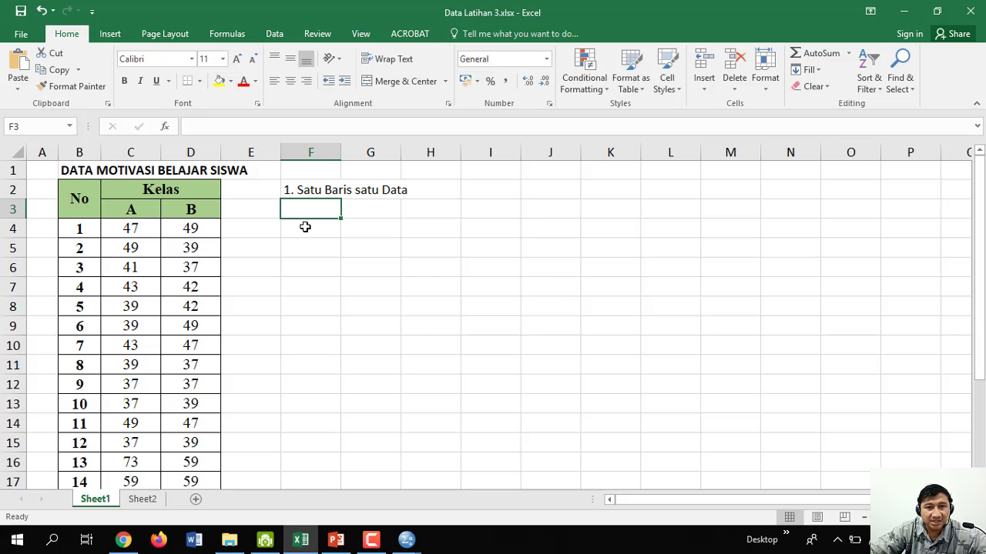
Step: Copy all 20 rows of class A and B scores, cells C4 to D23, without the headers
click(306, 225)
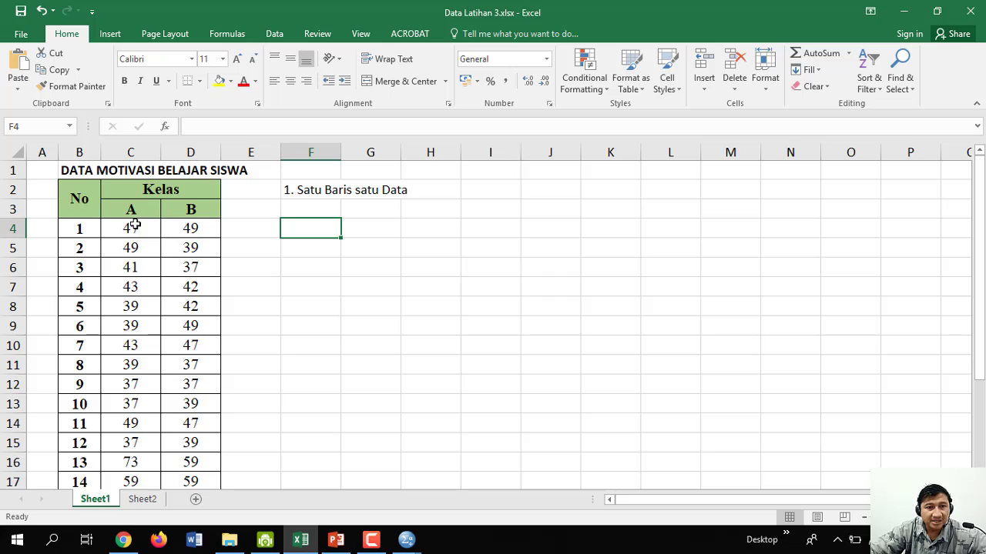
drag(135, 226, 130, 446)
scroll(171, 391, up, 3)
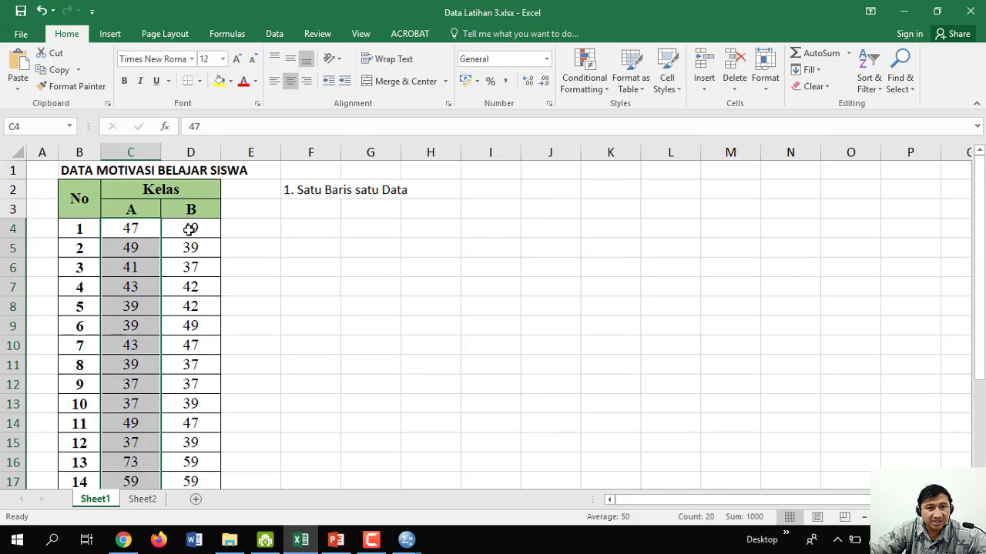
drag(192, 228, 192, 422)
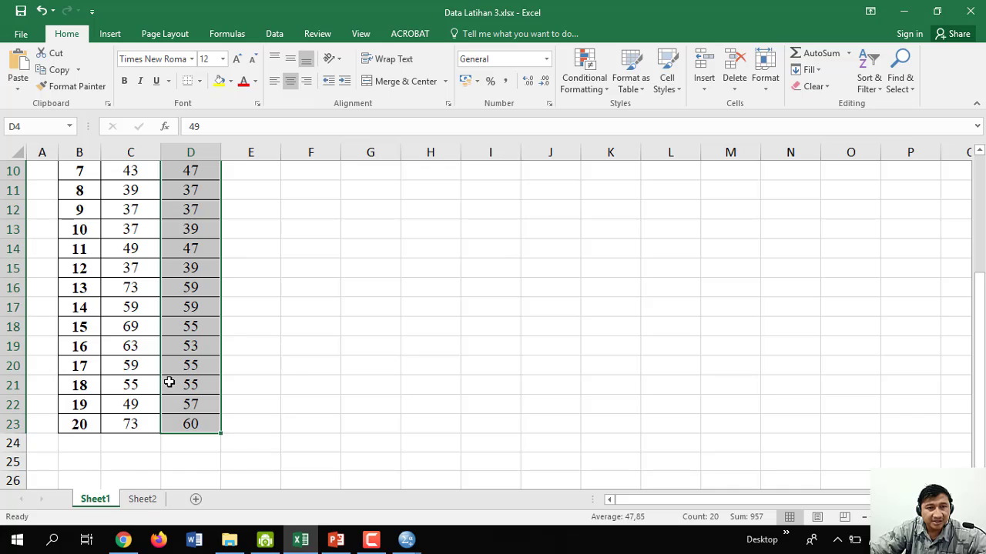
scroll(170, 381, up, 3)
click(125, 224)
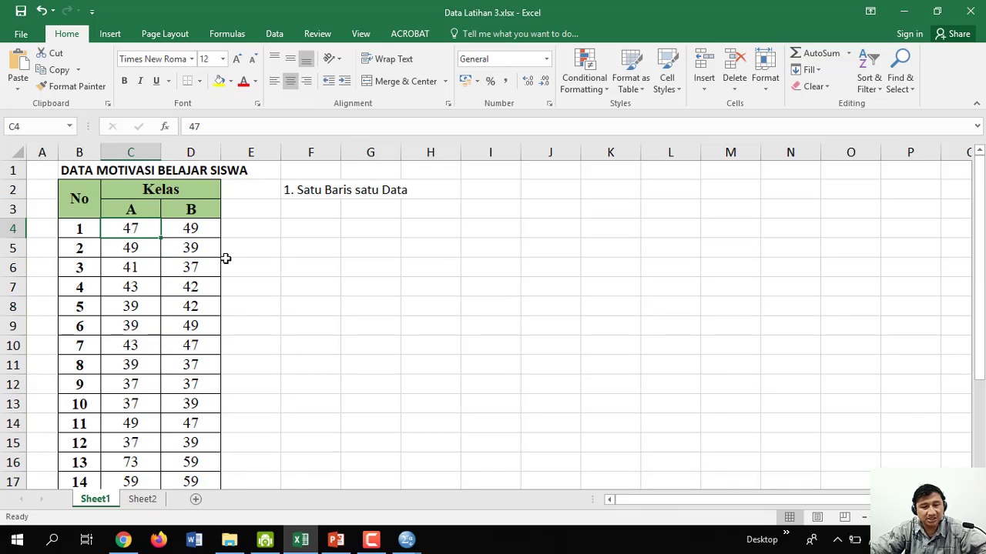
key(shift+Right)
key(ctrl+shift+Down)
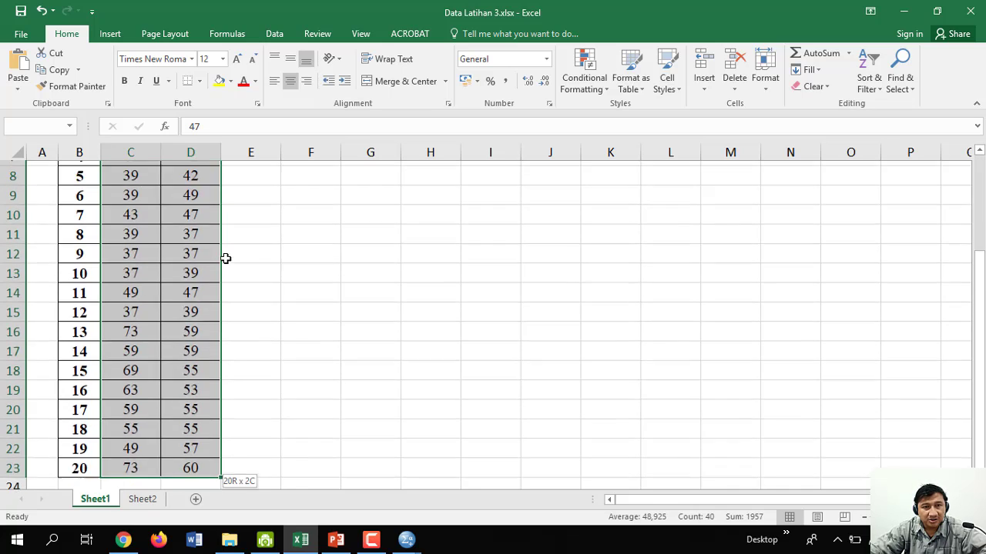
key(ctrl+c)
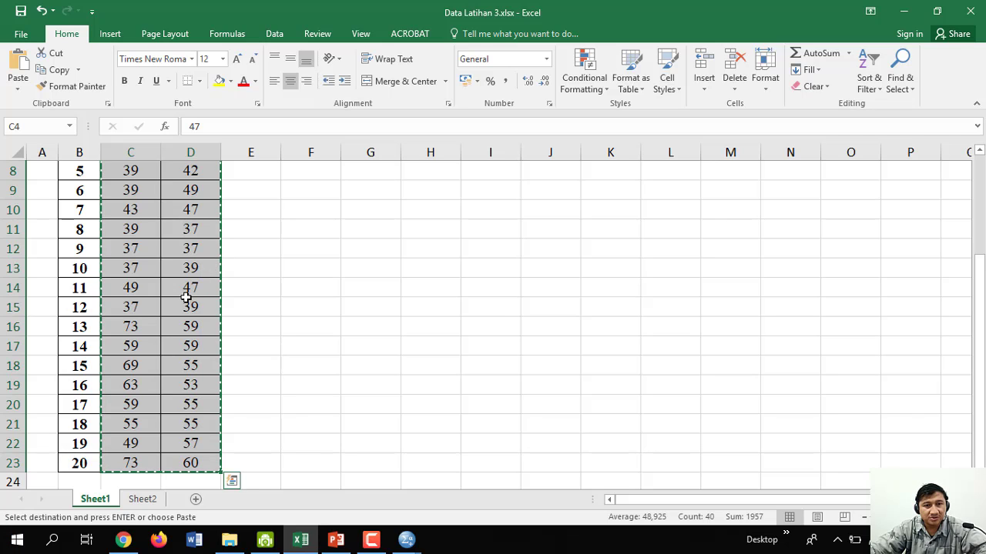
scroll(185, 298, up, 3)
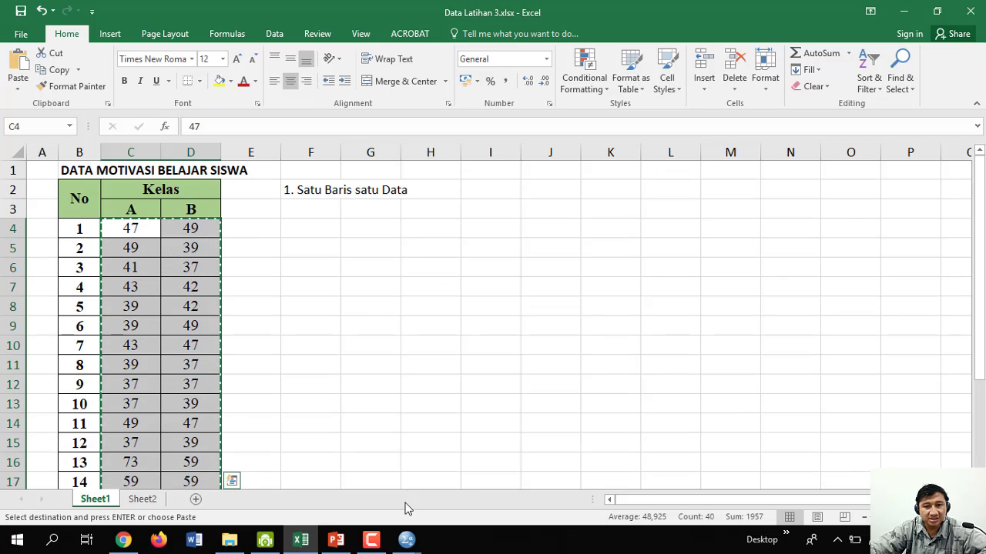
Step: Switch to SPSS and look at the empty Data Motivasi (Latihan).sav data editor and the Output1 viewer window
click(408, 541)
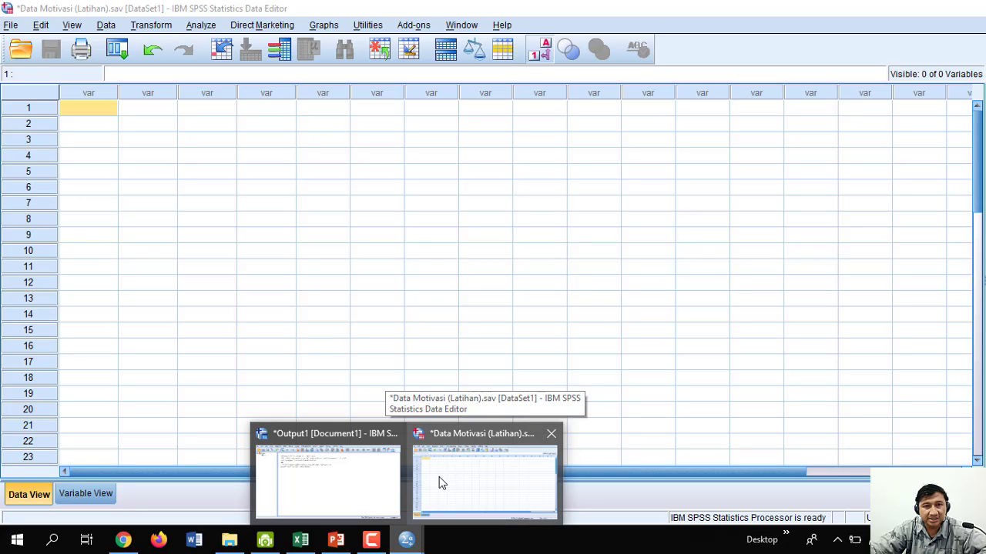
click(441, 483)
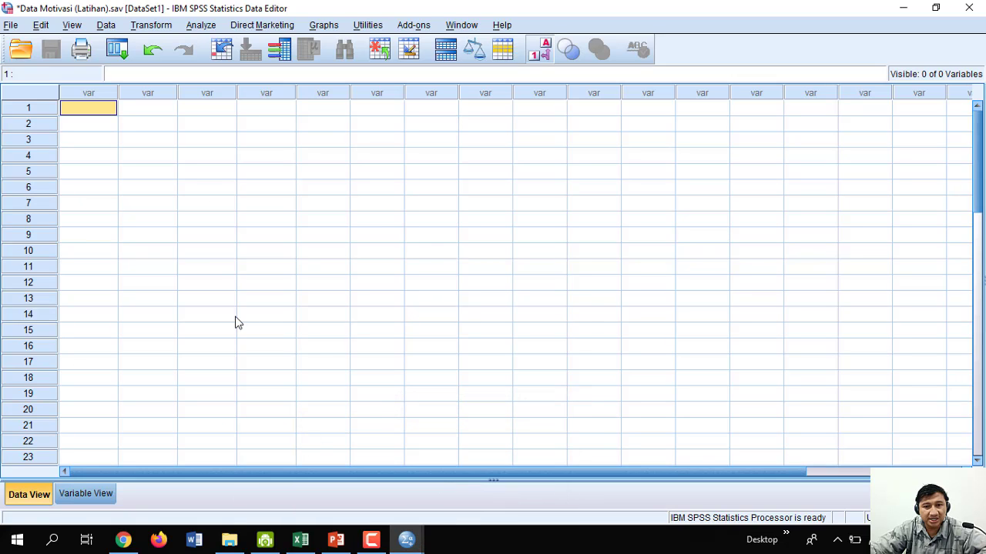
click(406, 543)
click(470, 460)
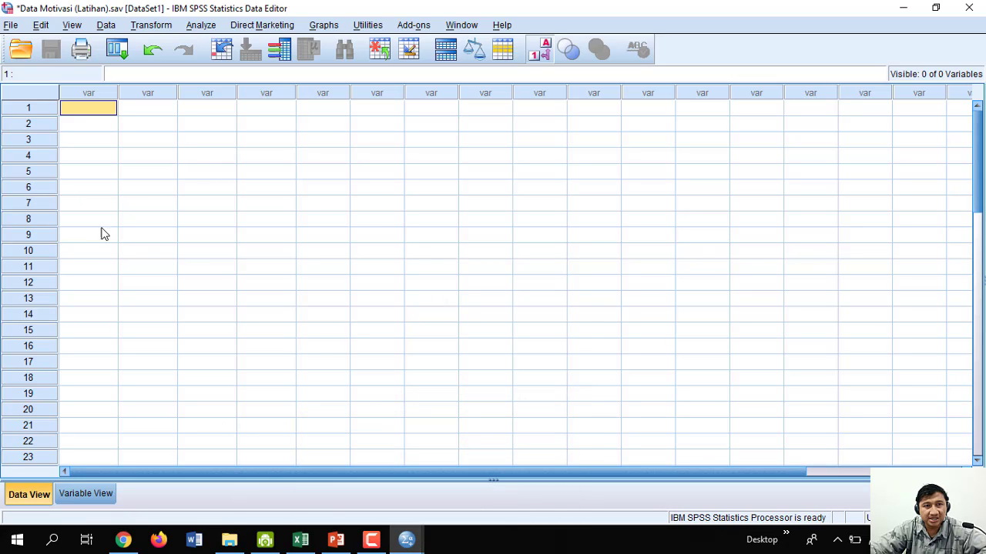
mouse_move(412, 543)
click(354, 488)
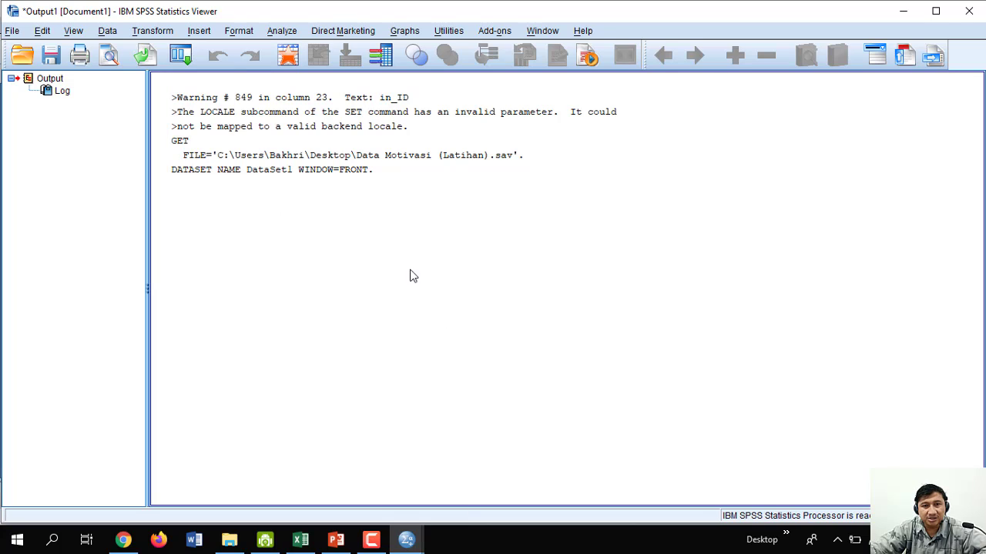
Step: Return to the SPSS data editor and paste the copied scores into the first two columns, starting at row 1
click(407, 539)
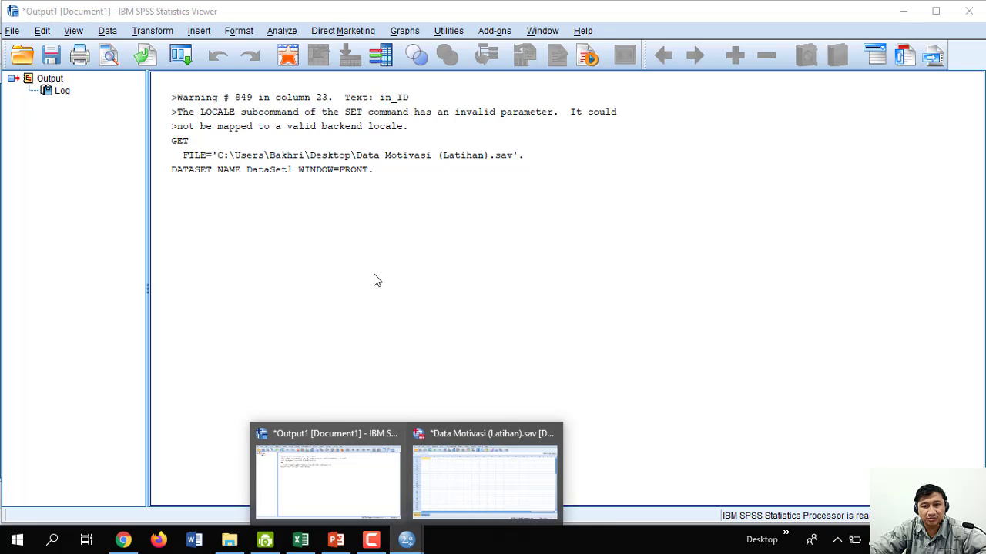
click(454, 471)
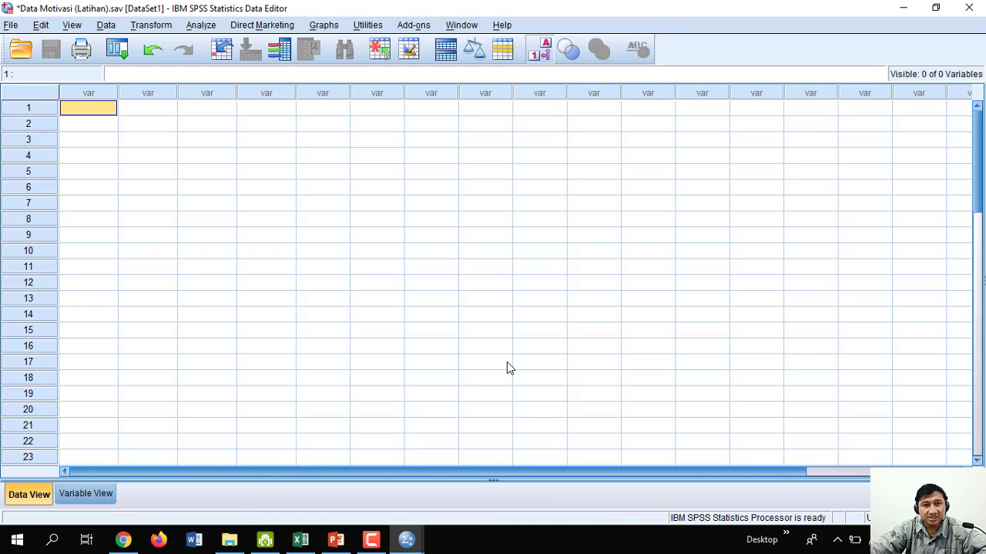
right_click(104, 119)
click(128, 162)
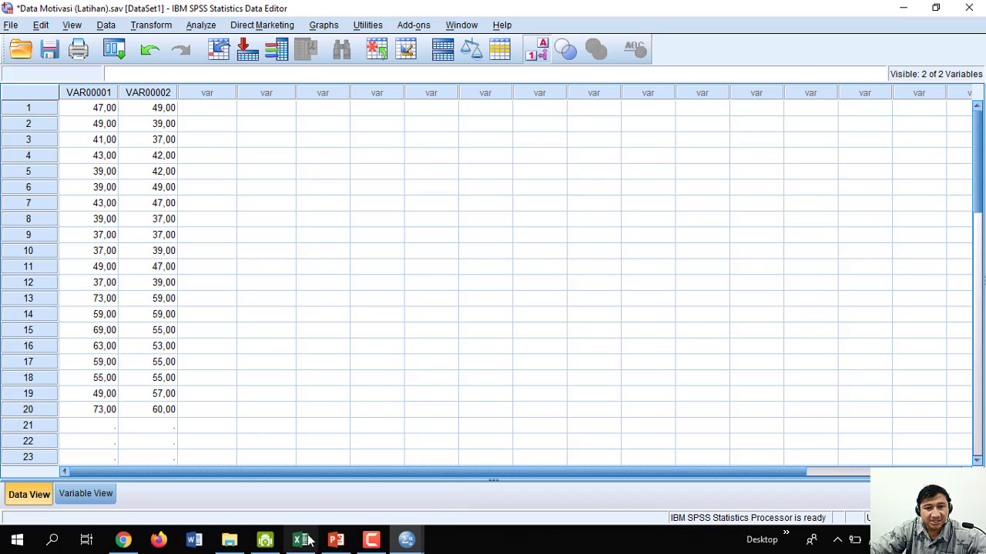
Step: Examine the pasted VAR00001 and VAR00002 columns from row 1 to row 20, including their first and last scores
click(100, 112)
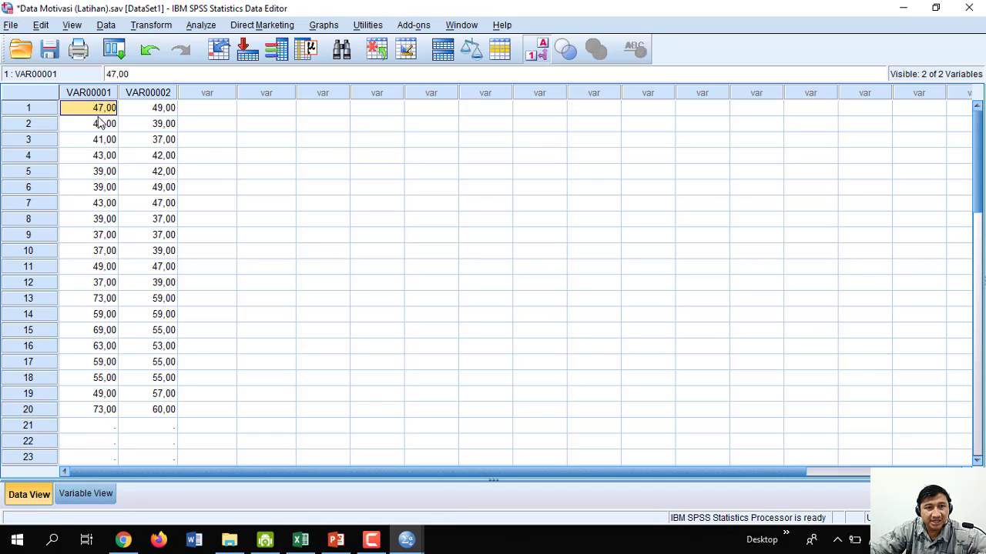
click(104, 413)
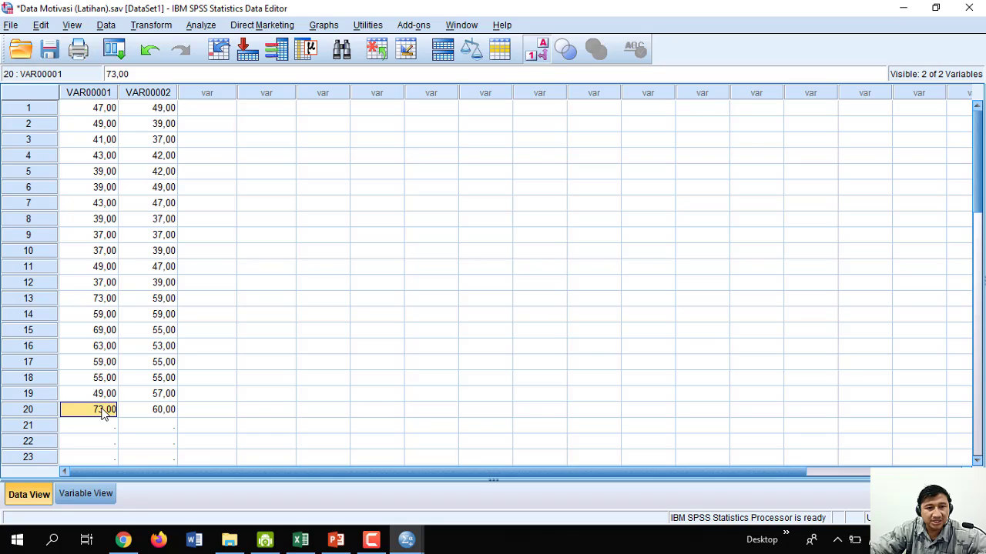
click(99, 109)
drag(97, 122, 106, 414)
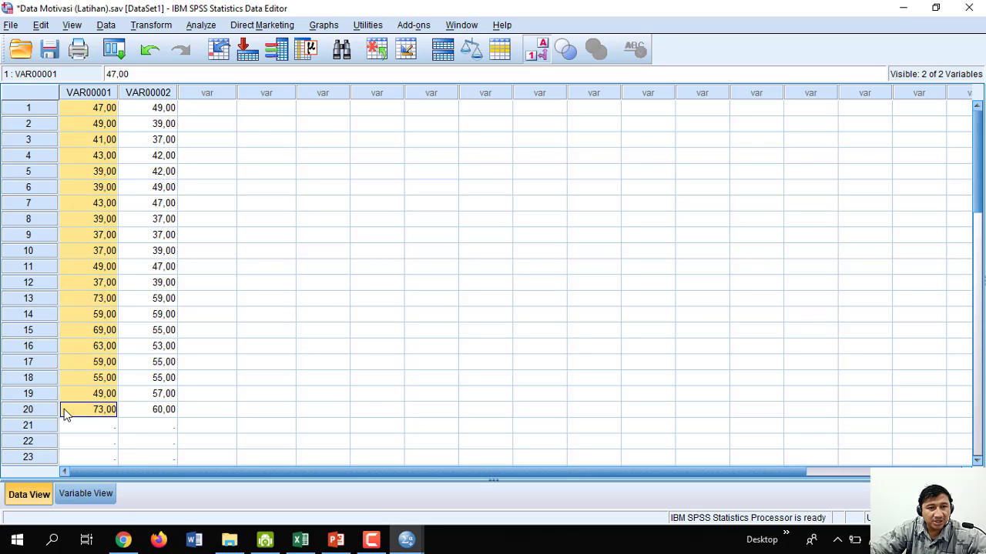
click(84, 111)
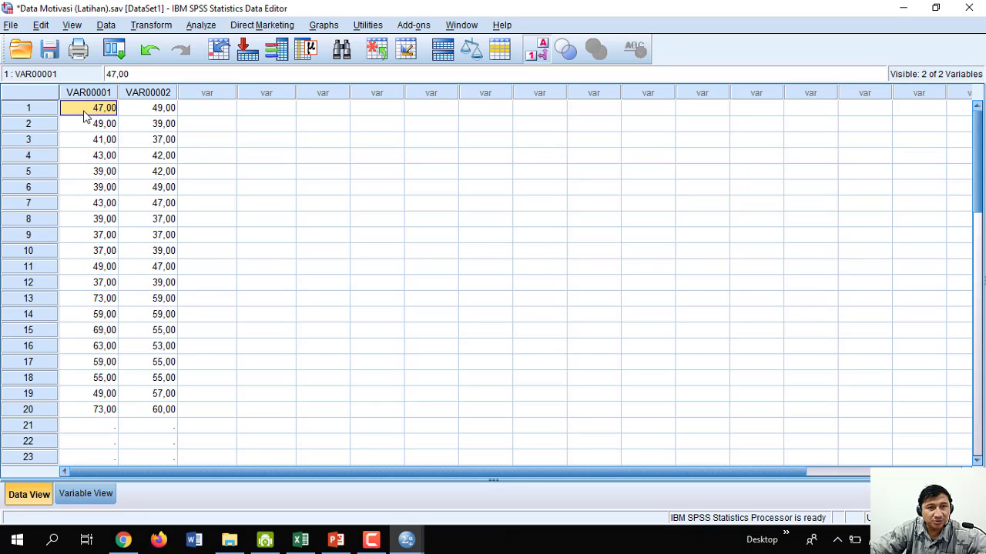
click(96, 415)
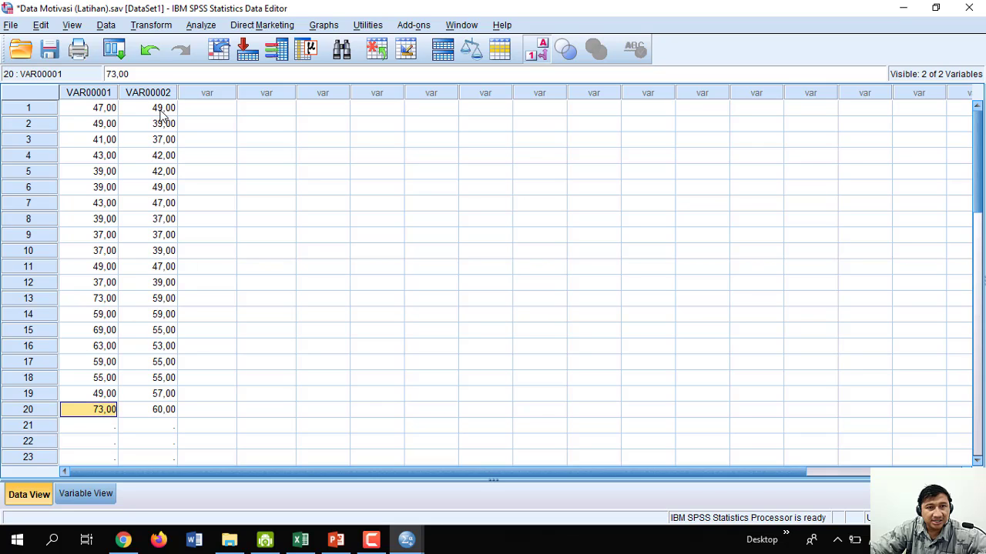
drag(161, 111, 164, 408)
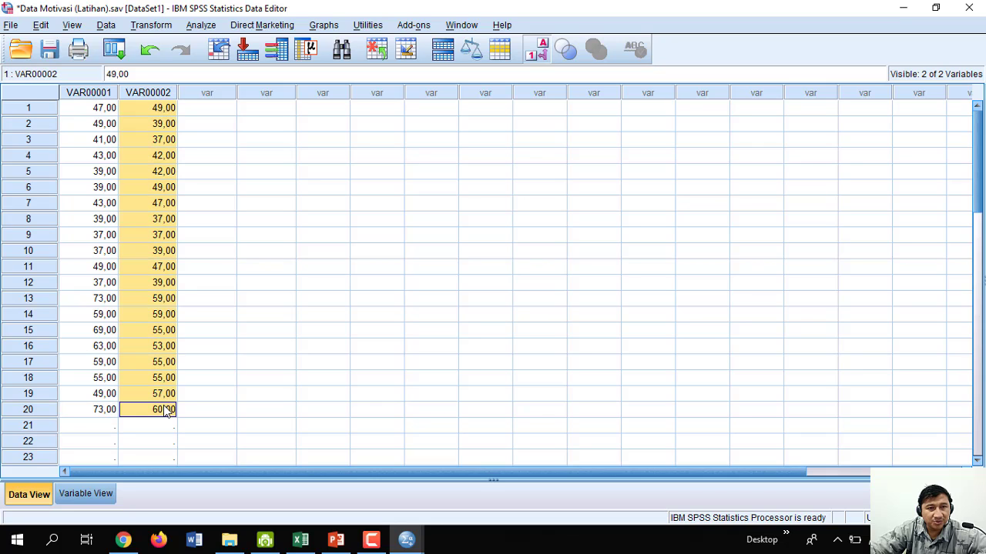
click(159, 111)
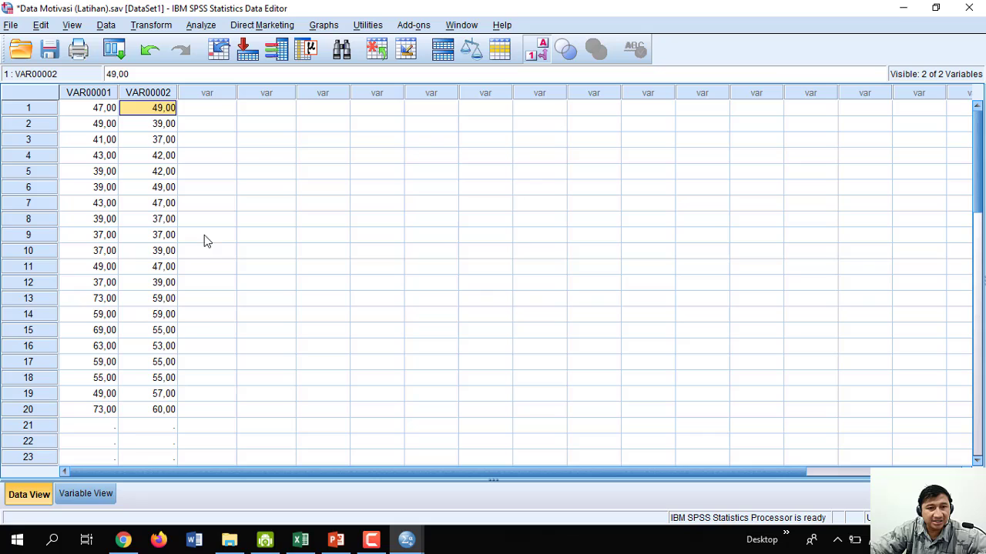
click(168, 412)
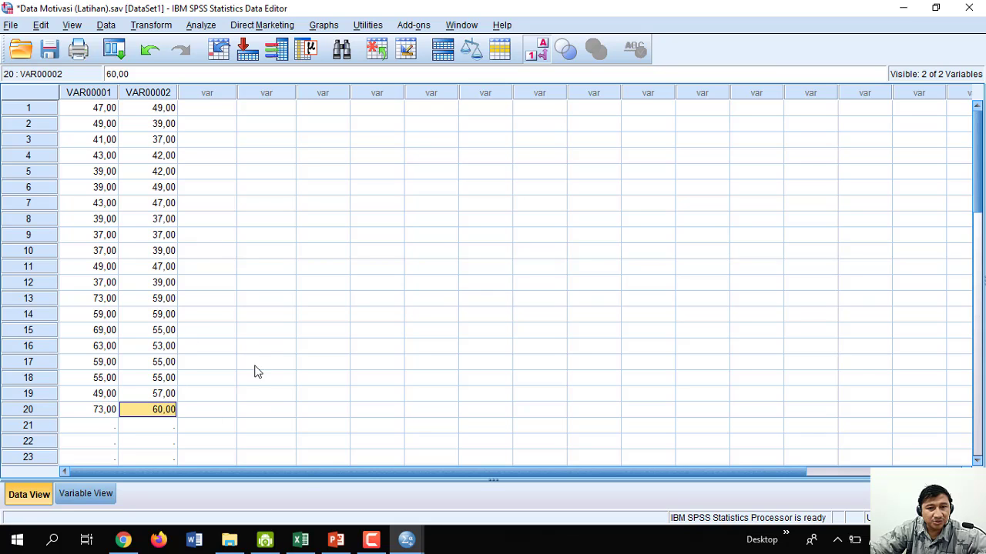
Step: Switch to Excel and check the first and last scores of classes A and B in the source table
click(300, 540)
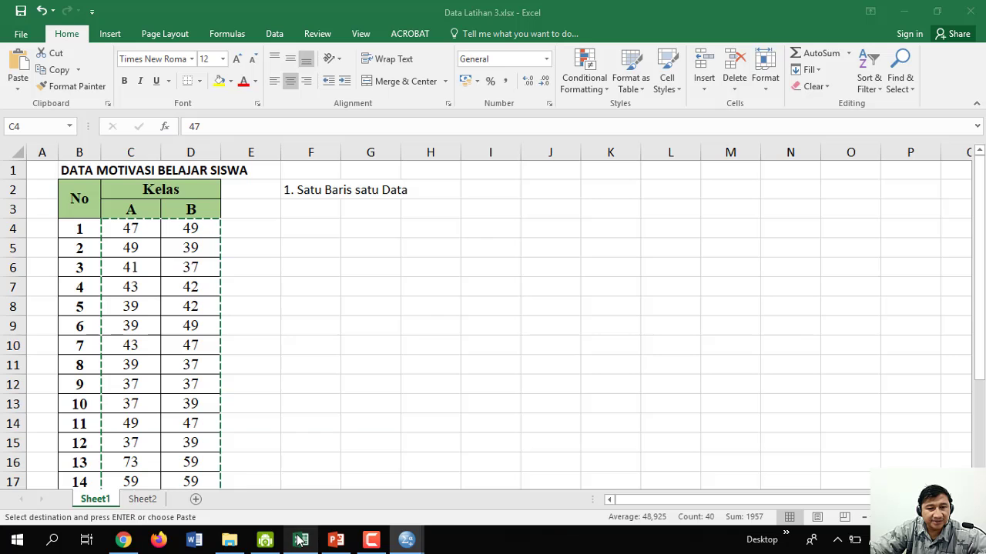
click(148, 231)
scroll(145, 239, down, 2)
scroll(139, 246, down, 1)
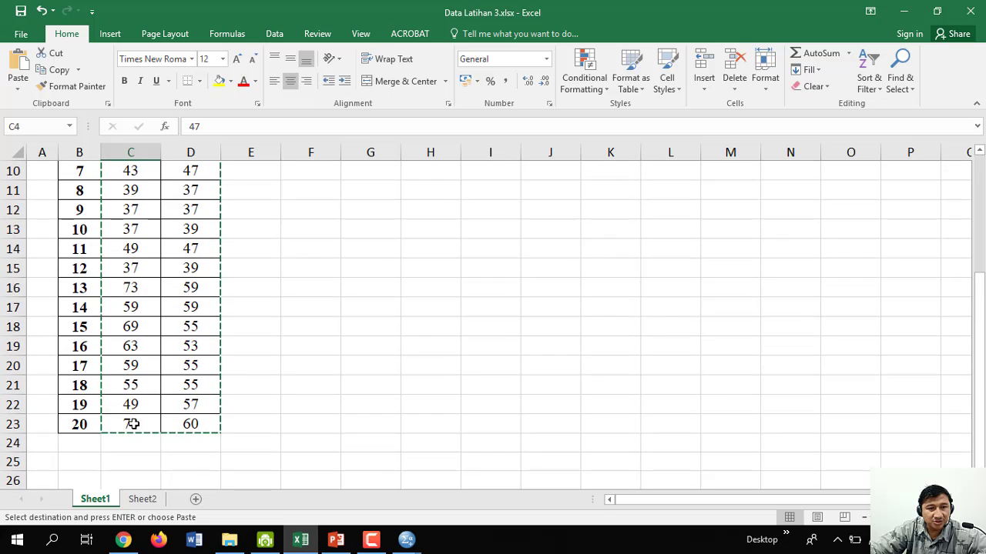
click(132, 423)
scroll(190, 401, up, 3)
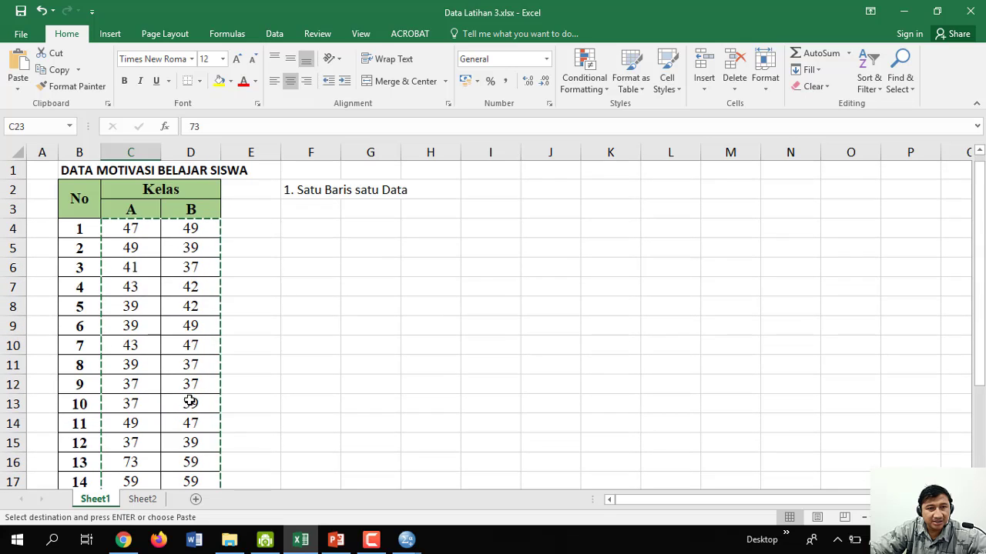
click(192, 231)
scroll(193, 285, down, 3)
click(194, 424)
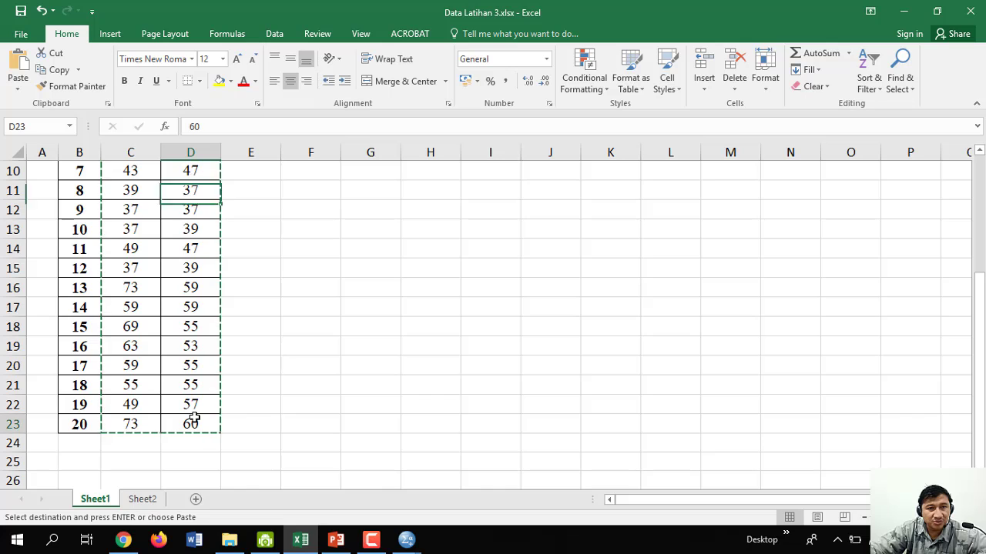
scroll(202, 378, up, 3)
Step: Return to the SPSS data editor and compare how Data View and Variable View present the two pasted variables, ending in Variable View
click(406, 539)
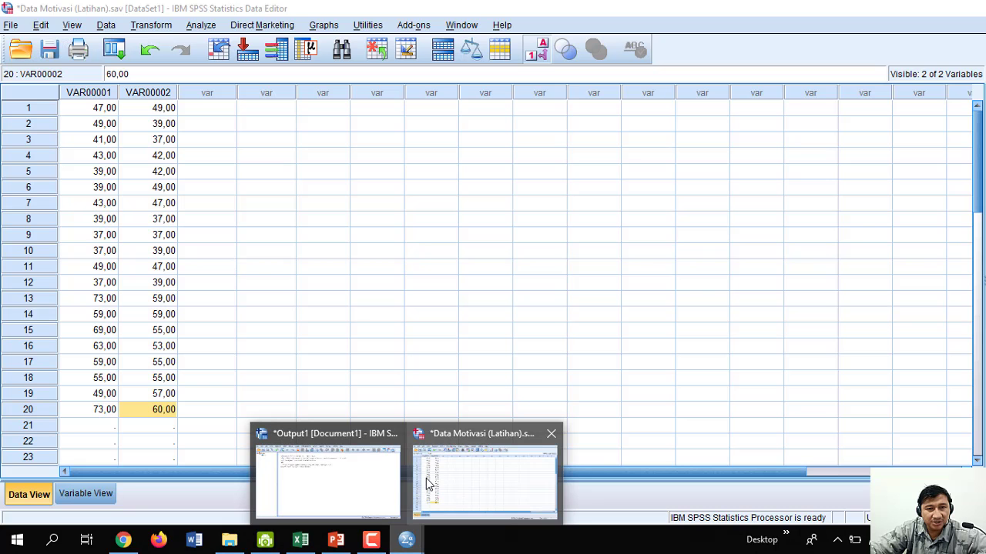
click(429, 483)
click(196, 112)
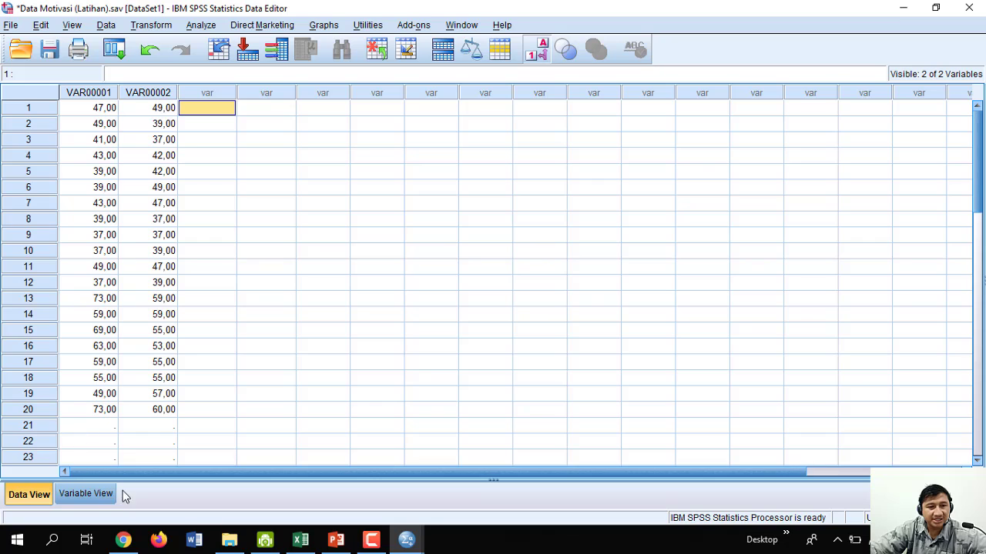
click(86, 495)
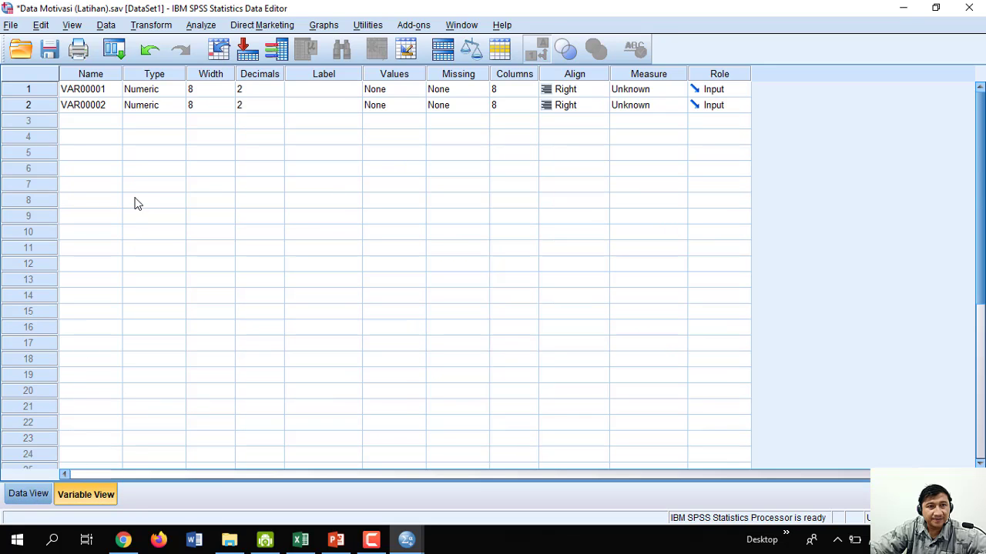
click(28, 495)
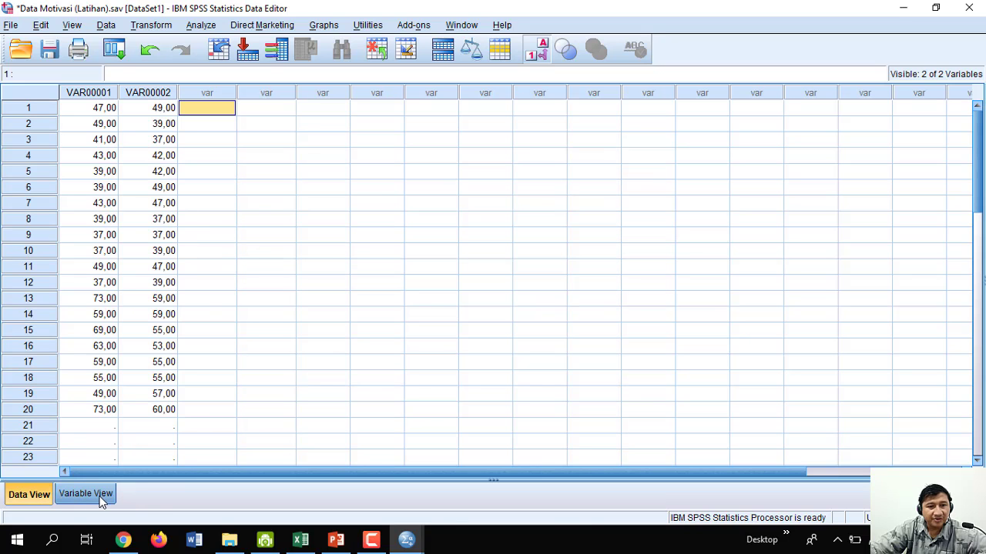
click(86, 494)
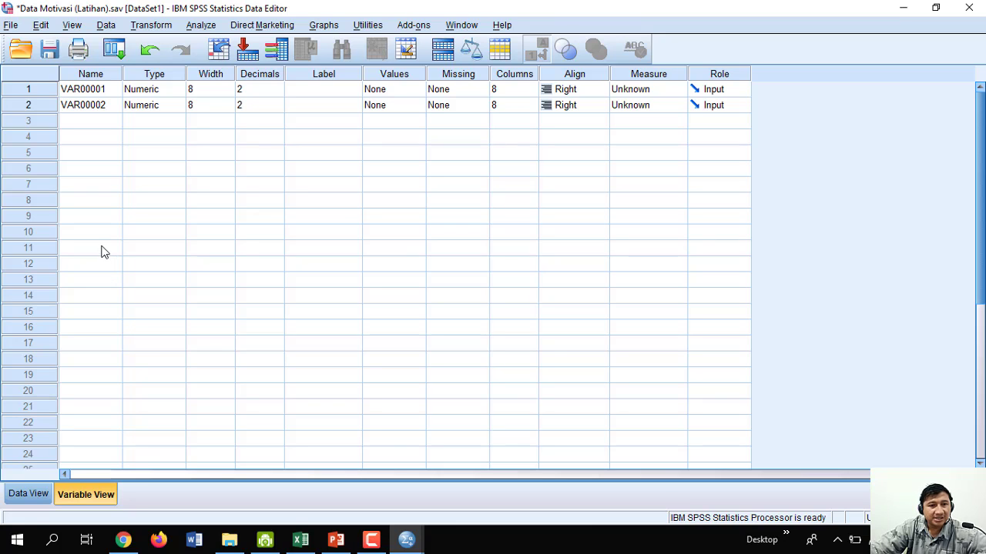
click(23, 496)
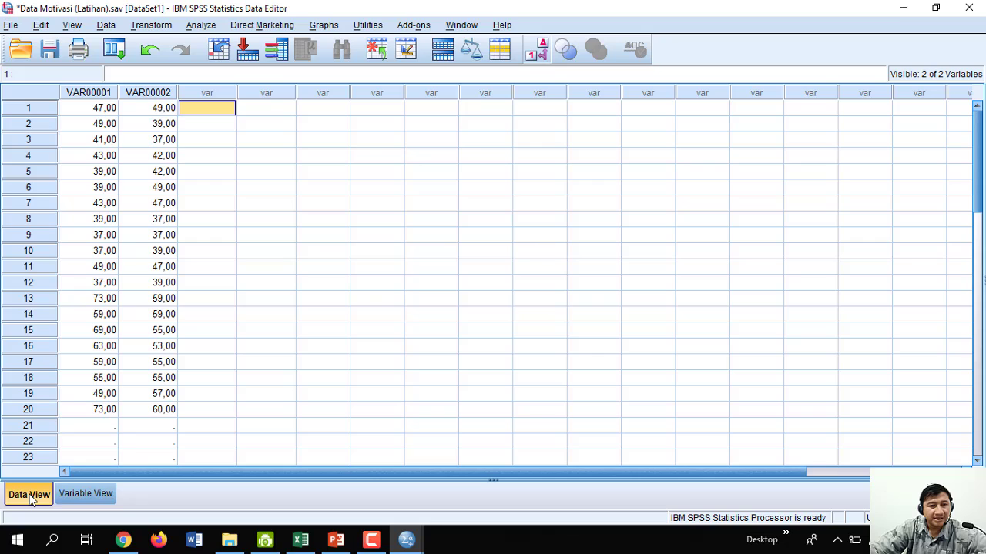
click(87, 500)
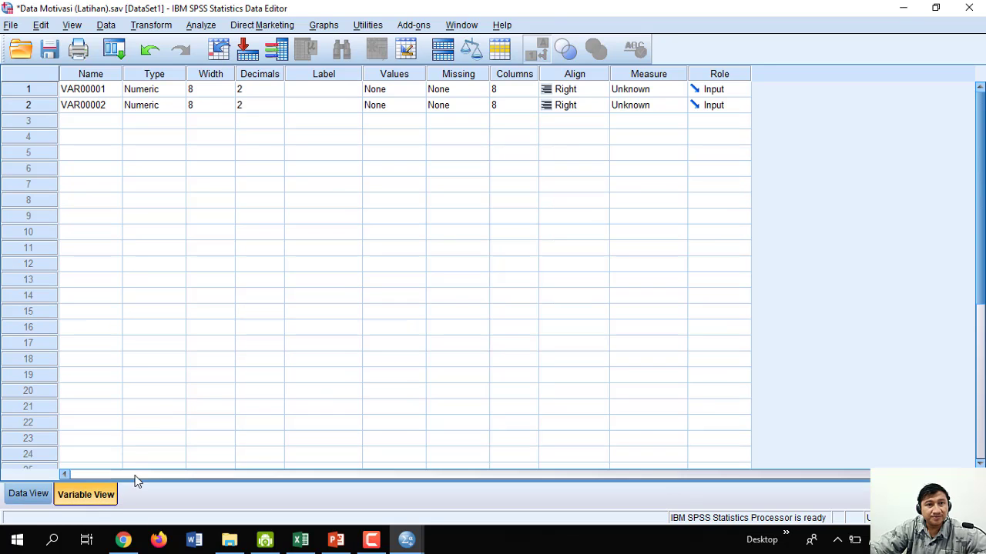
click(107, 90)
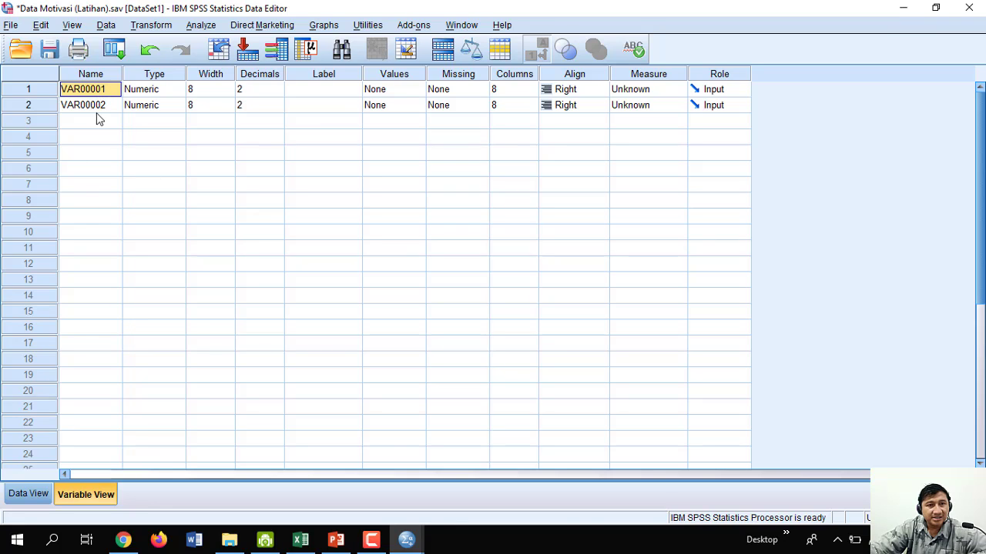
click(29, 494)
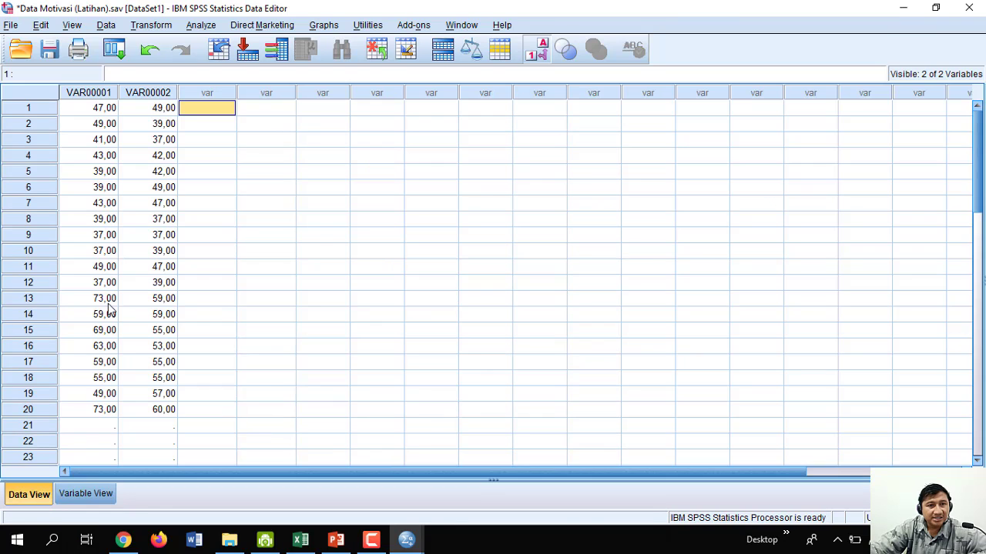
click(83, 97)
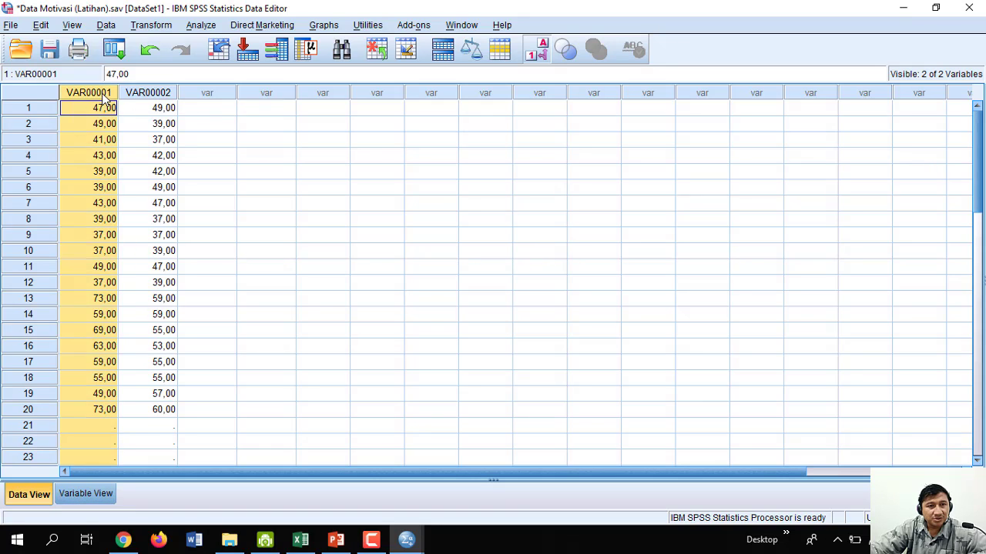
click(82, 494)
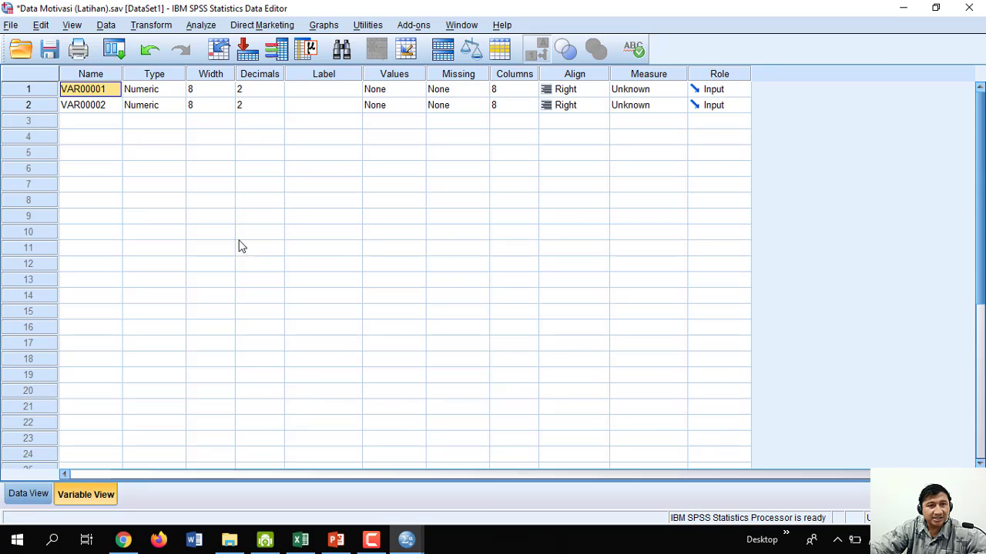
Step: Try twice to rename the first variable as "Kelas A", with a space in the name
click(101, 107)
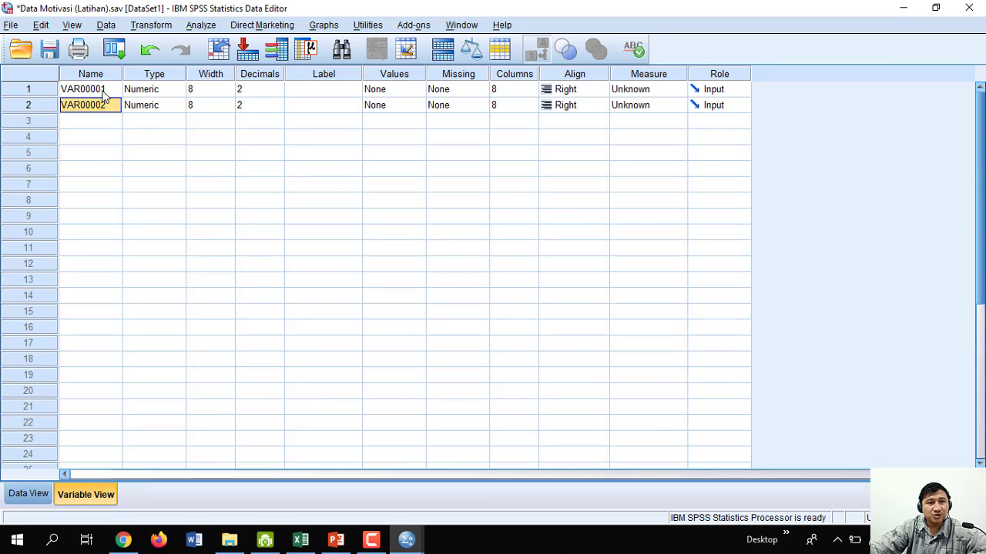
click(105, 91)
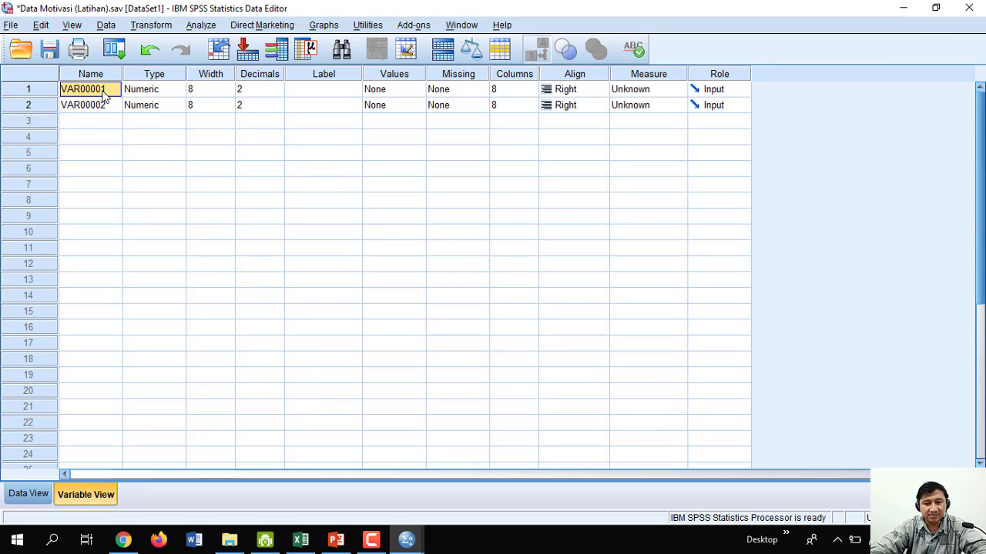
text(Kelas A)
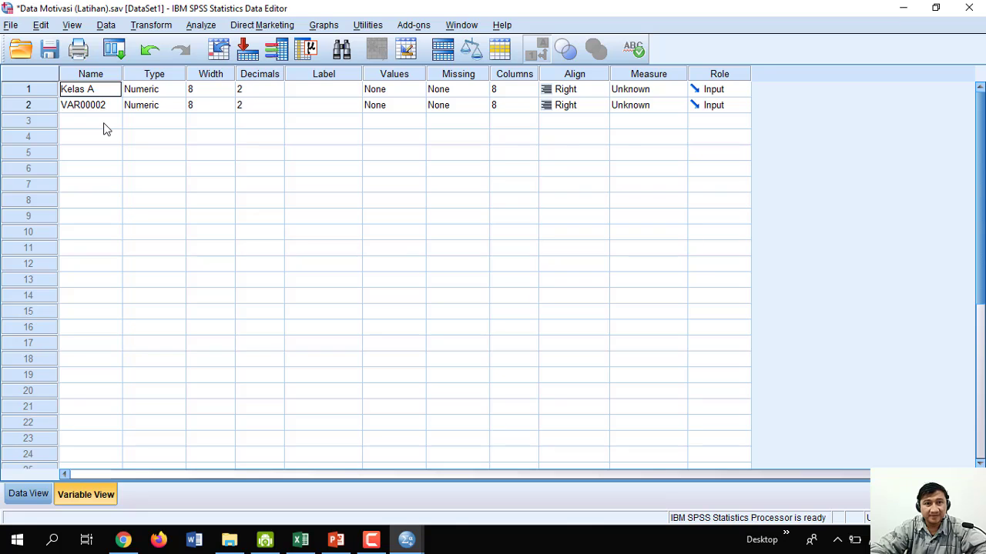
key(Return)
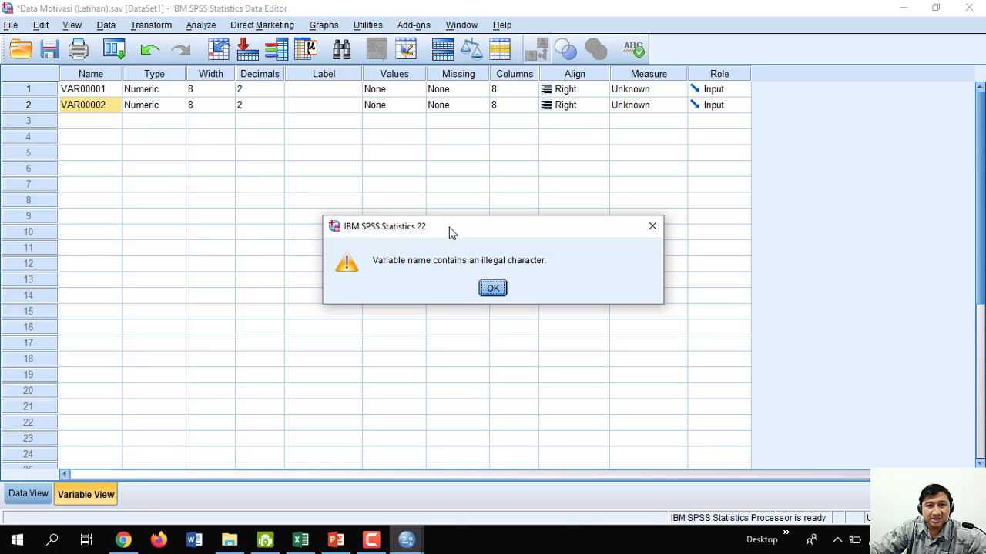
click(491, 289)
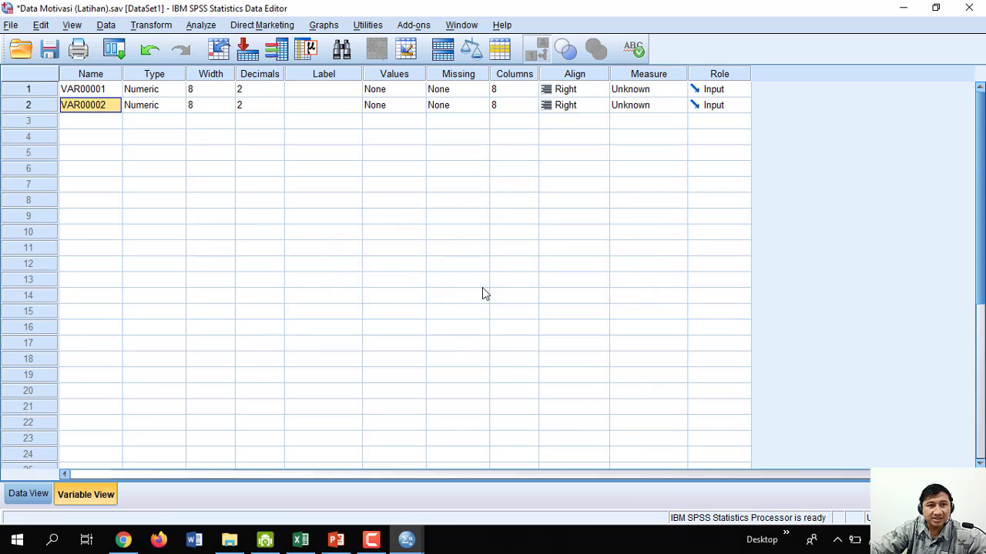
click(68, 89)
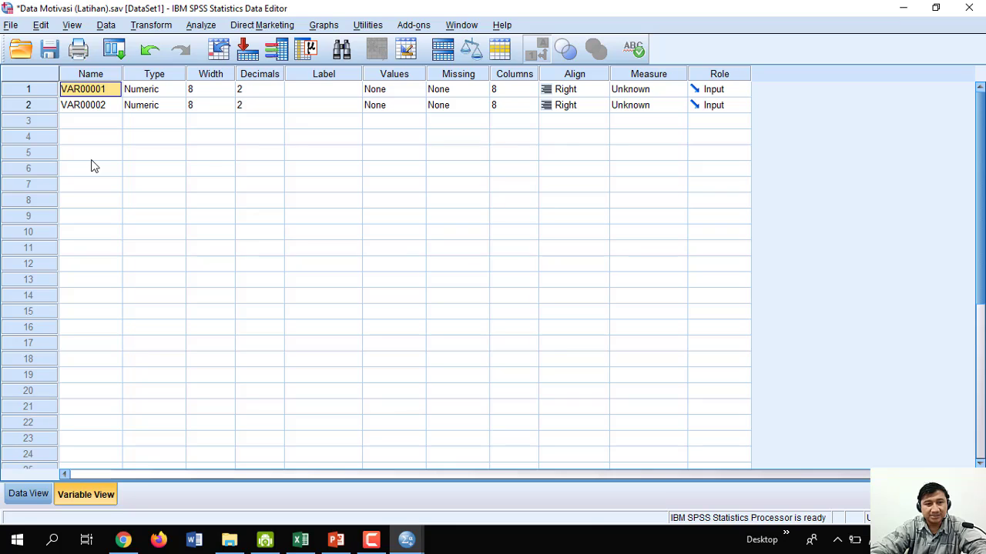
text(Kelas A)
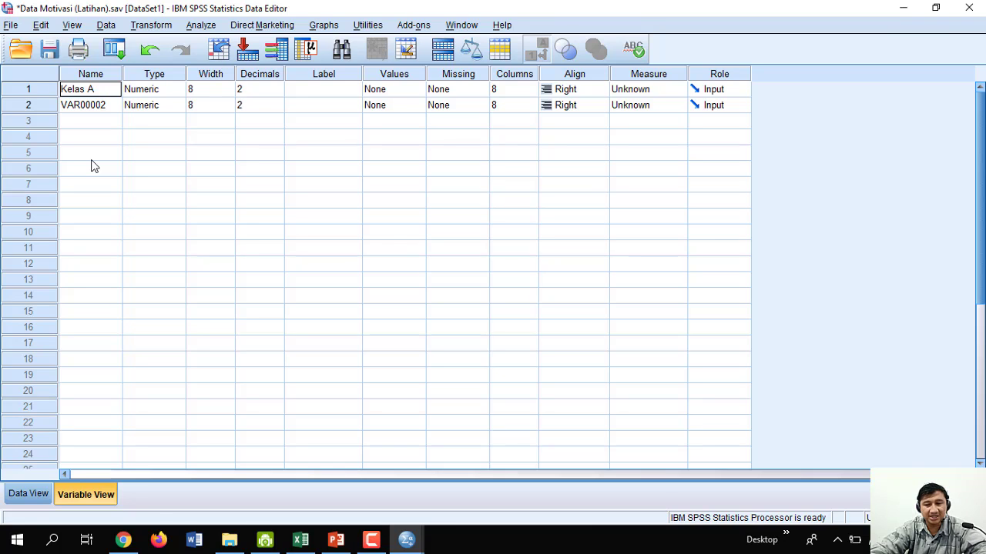
key(Return)
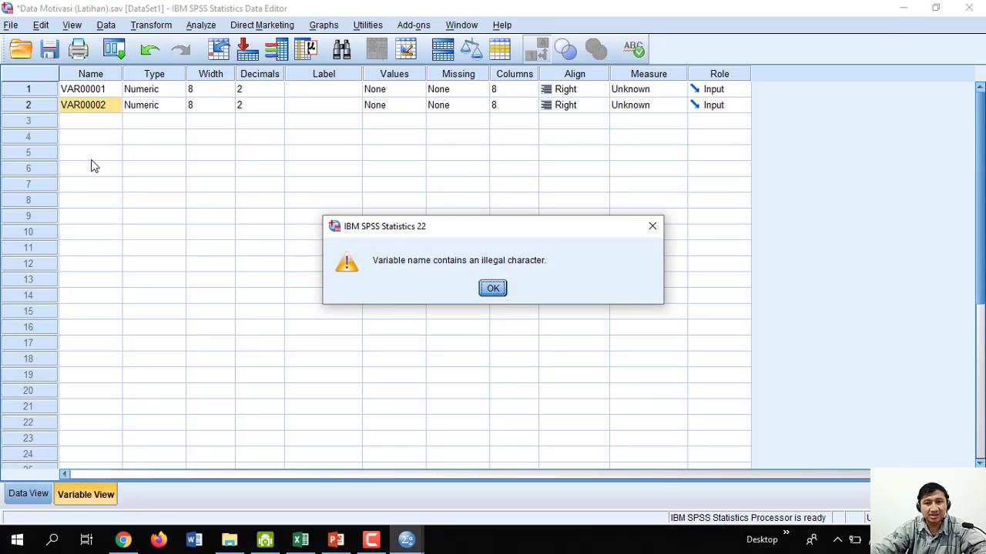
key(Return)
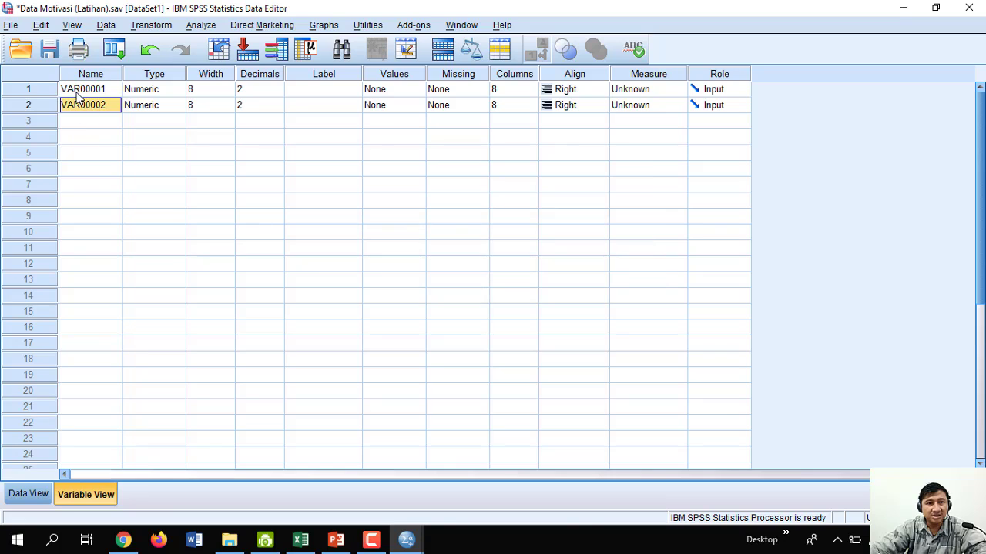
Step: Rename the first variable as Kelas_A and the second variable as Kelas_B, using underscores
click(80, 90)
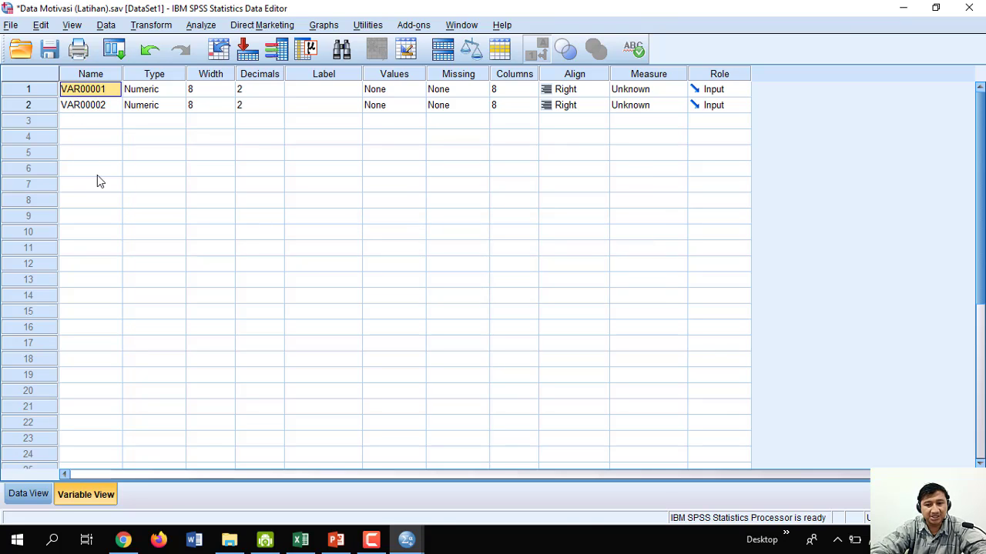
text(Kelas)
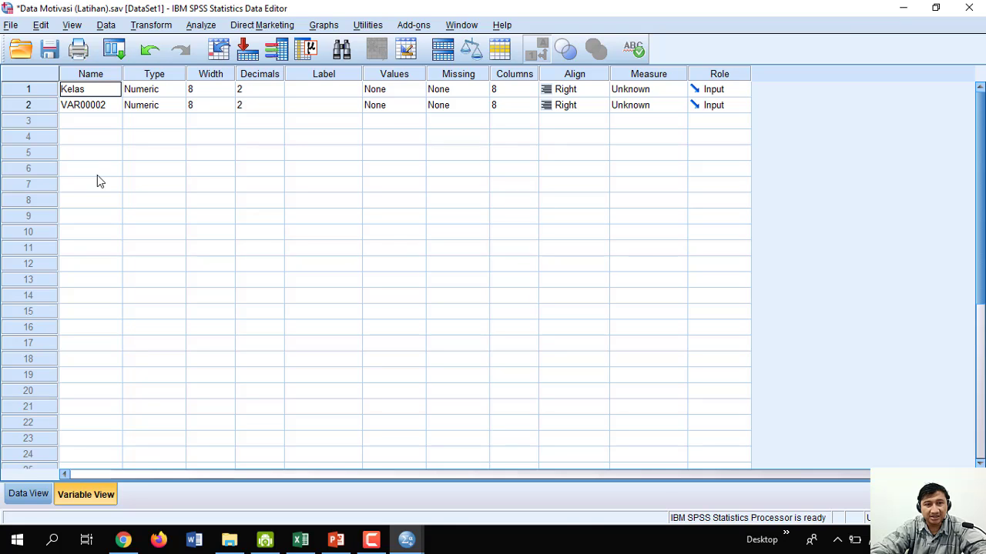
text(_A)
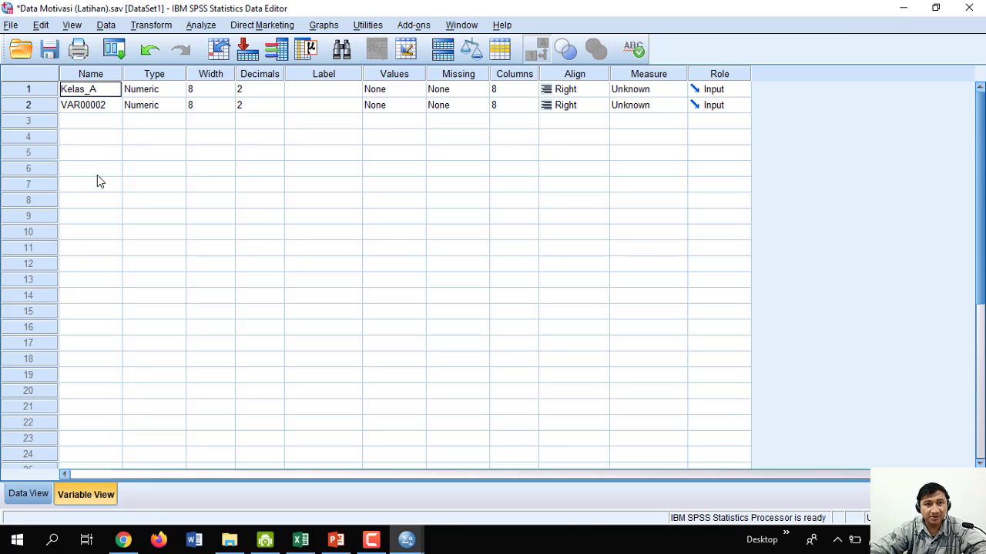
key(Return)
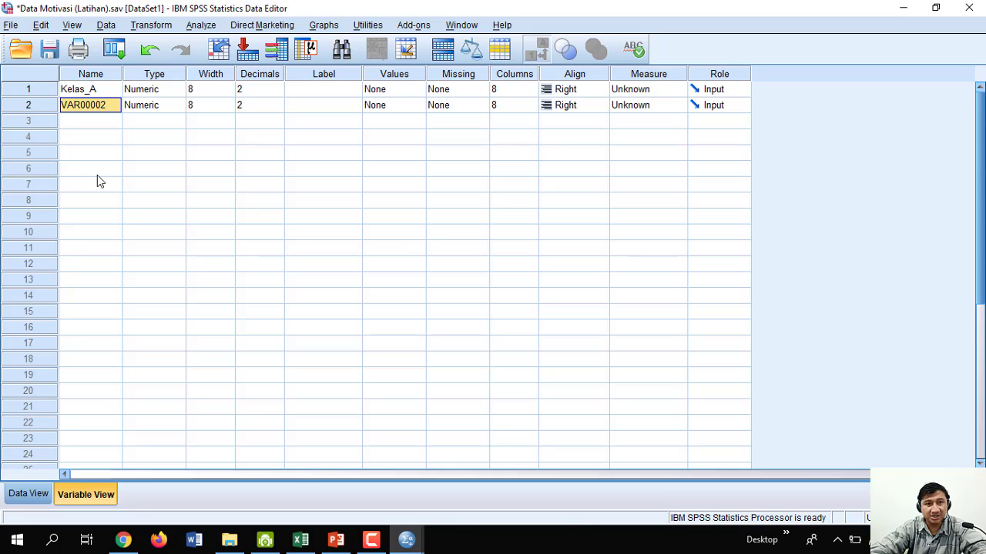
text(Kelas)
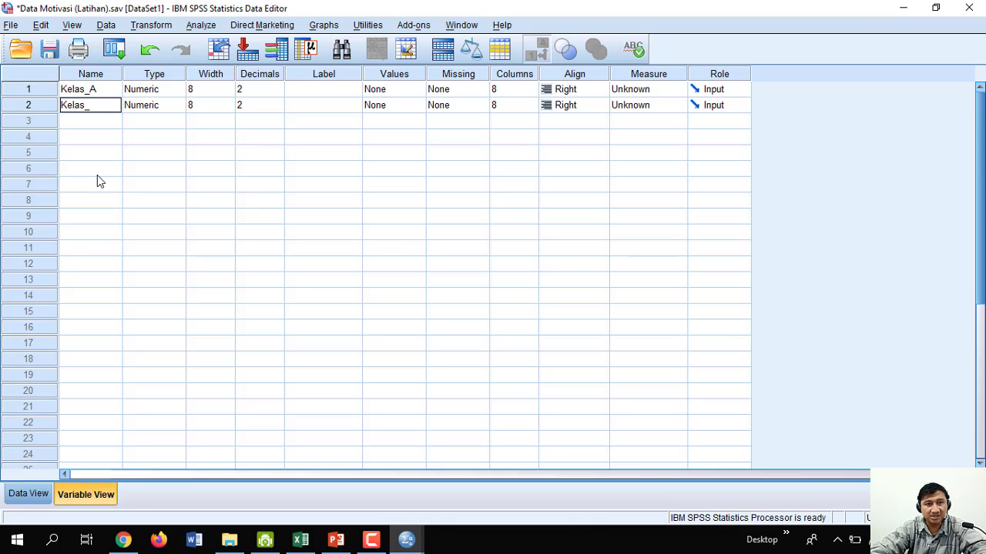
text(_B)
key(Return)
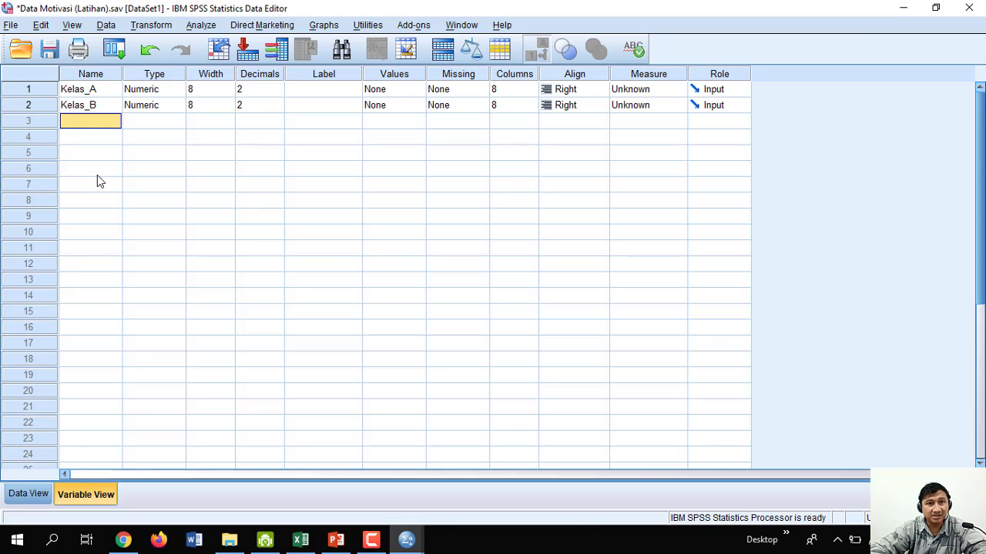
Step: Examine the Type, Width and Decimals attributes of the variables, and view the renamed score columns in Data View
click(156, 73)
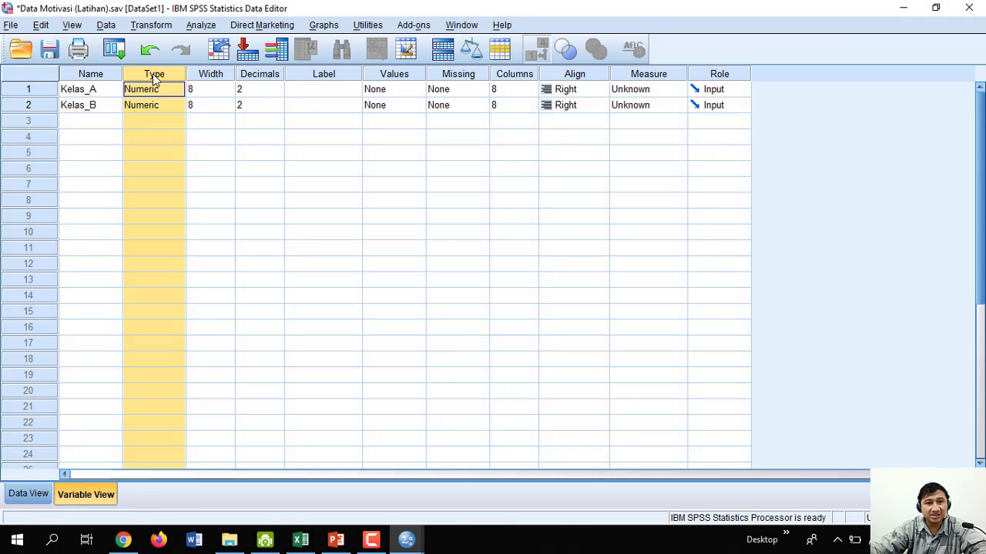
click(207, 74)
click(252, 75)
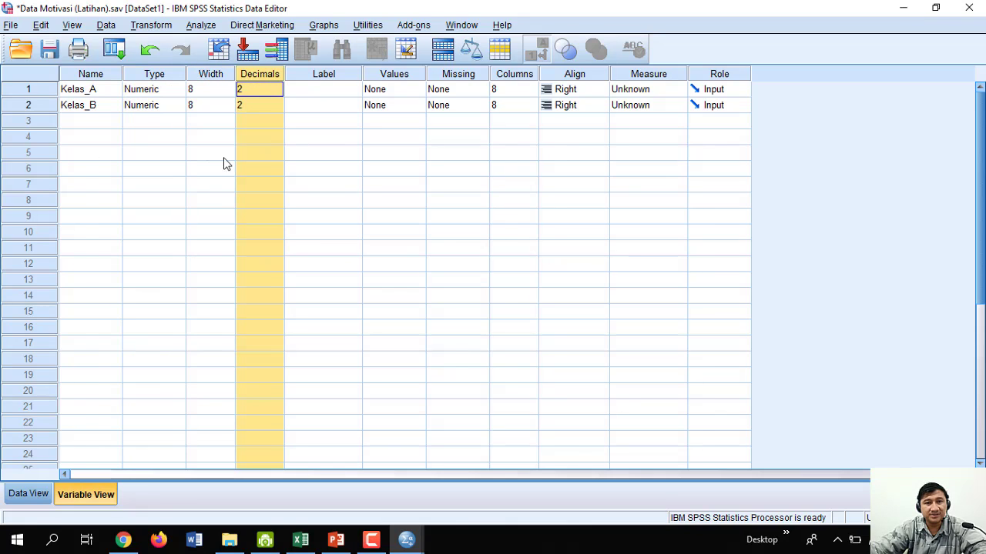
click(257, 90)
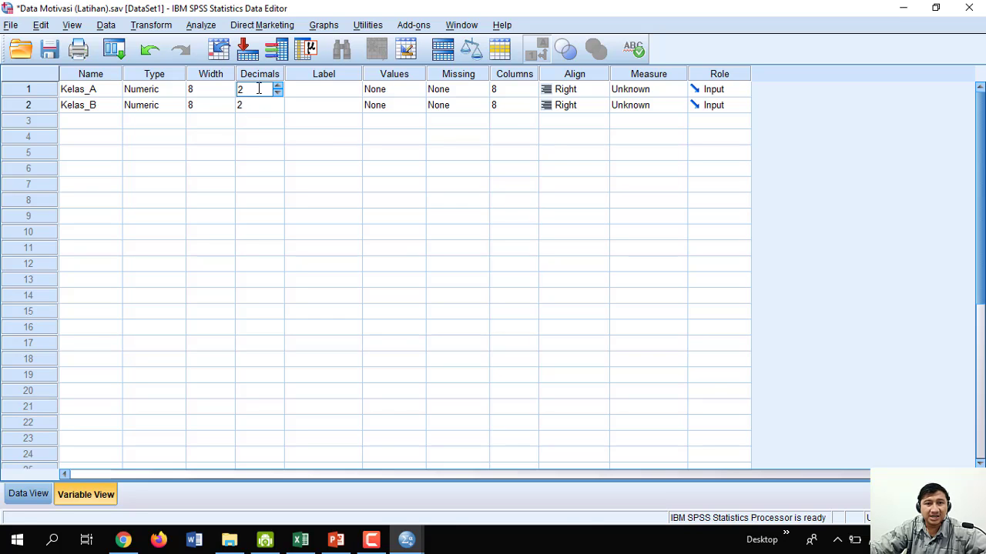
click(28, 493)
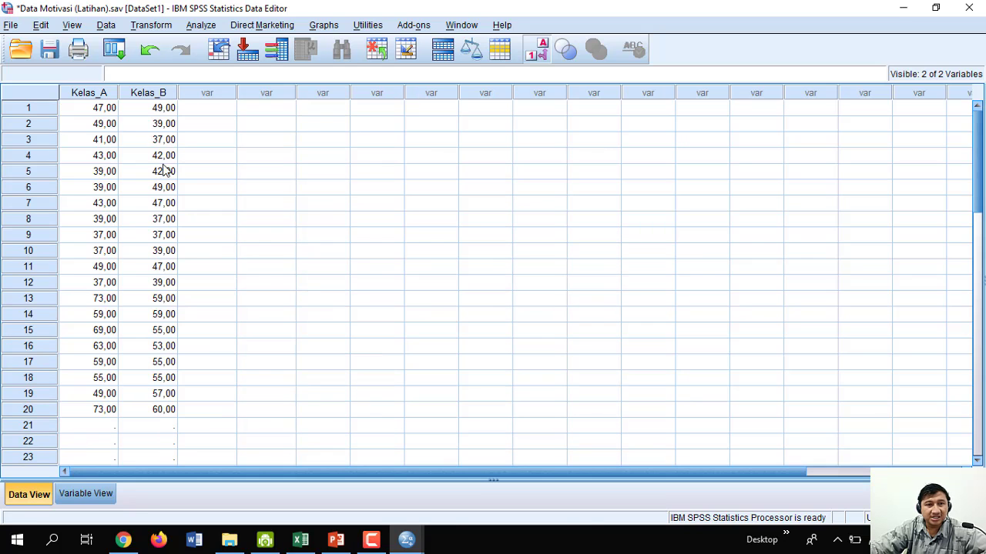
click(104, 94)
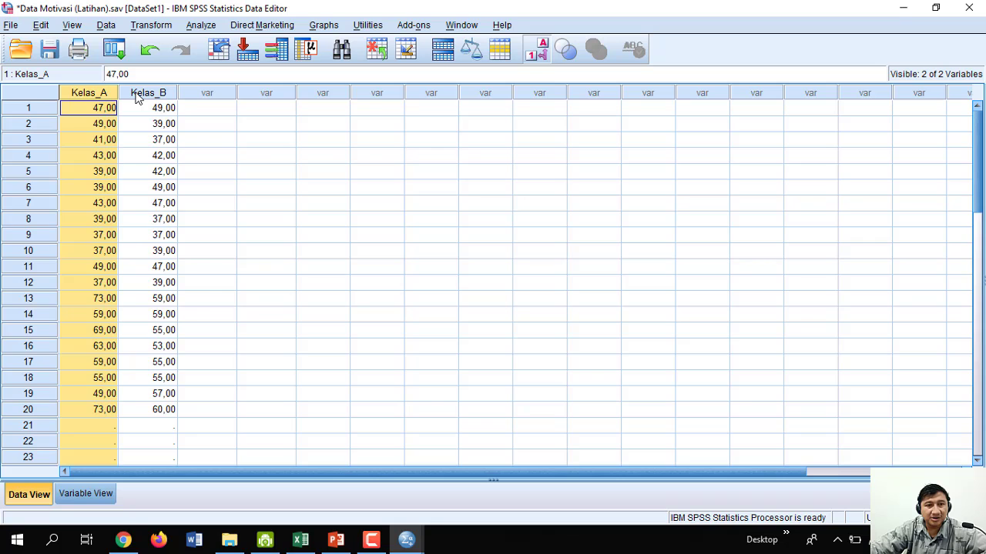
Step: Set the Decimals attribute of Kelas_A and Kelas_B to 0 in Variable View
click(136, 96)
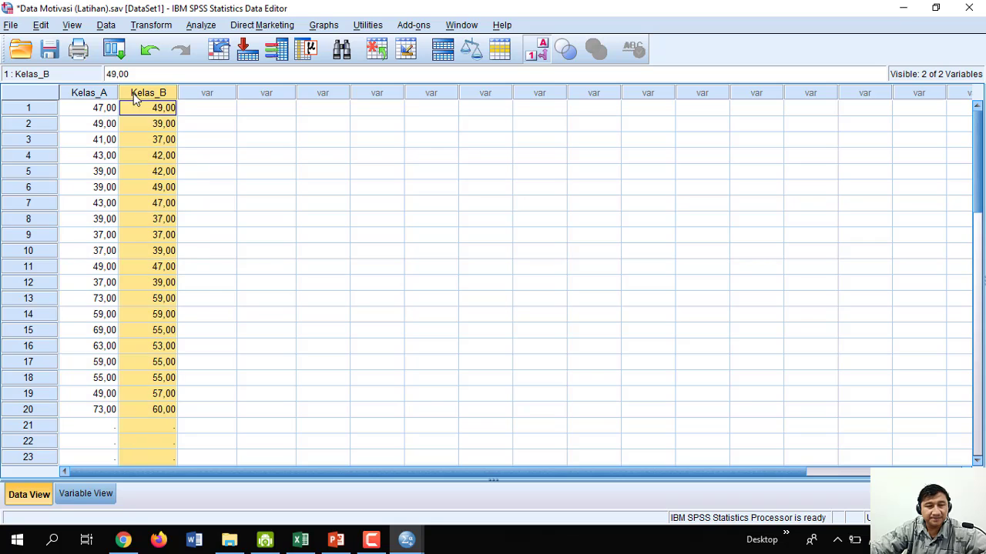
click(94, 94)
click(93, 493)
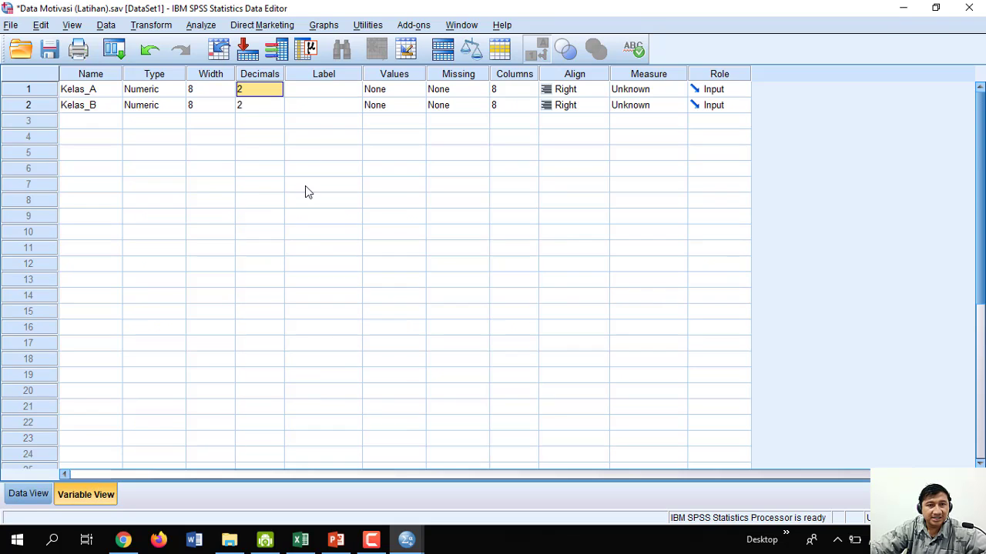
click(281, 94)
click(279, 93)
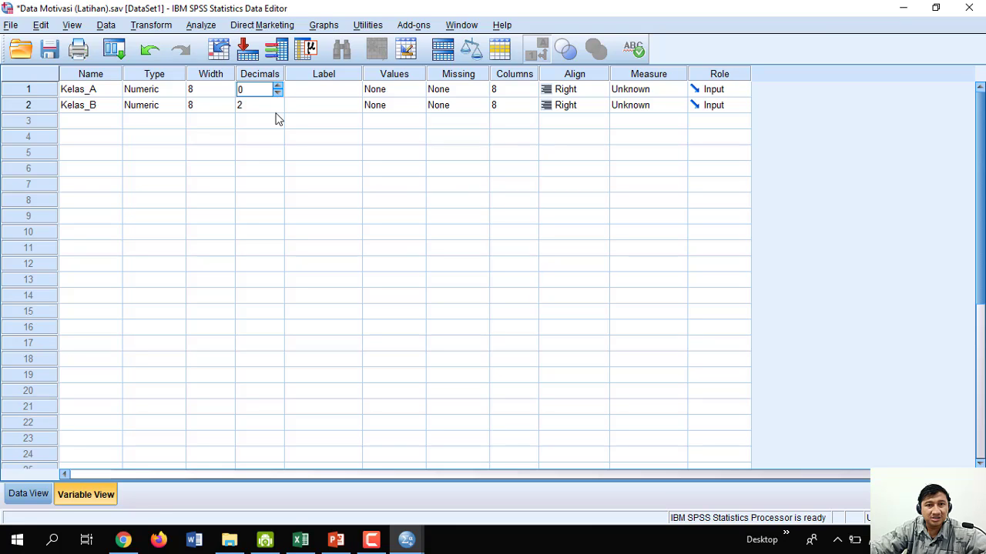
click(278, 109)
click(278, 110)
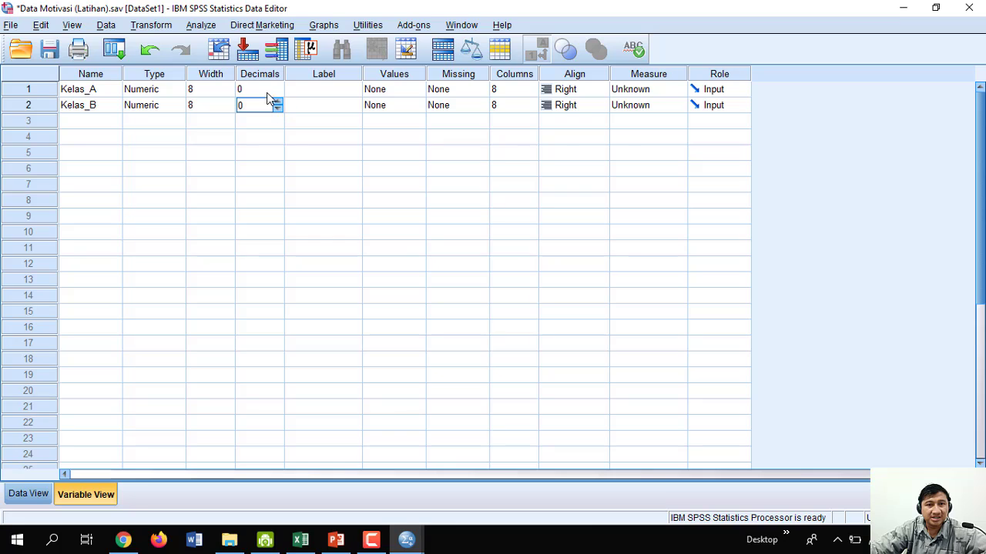
click(292, 90)
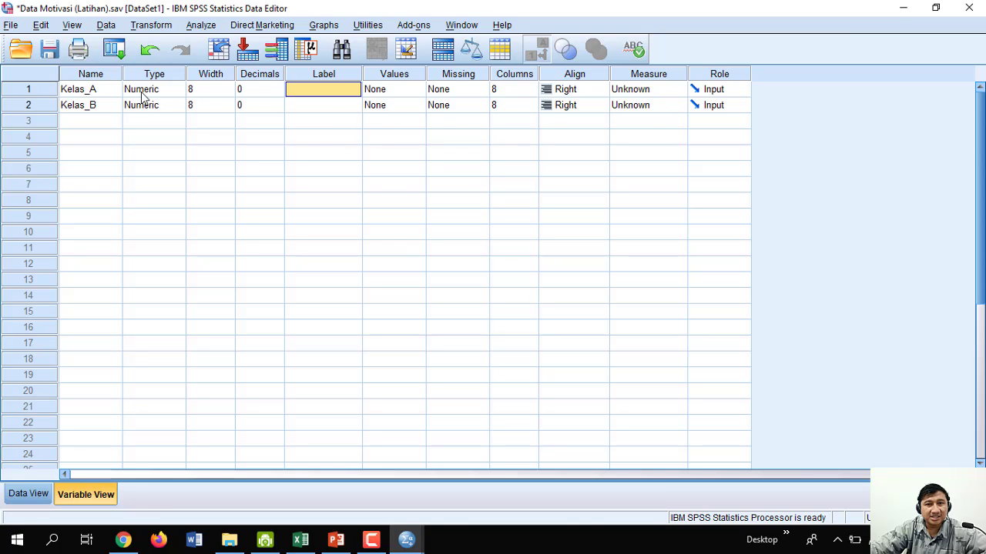
Step: Set the measurement level of both Kelas_A and Kelas_B to Scale
click(671, 90)
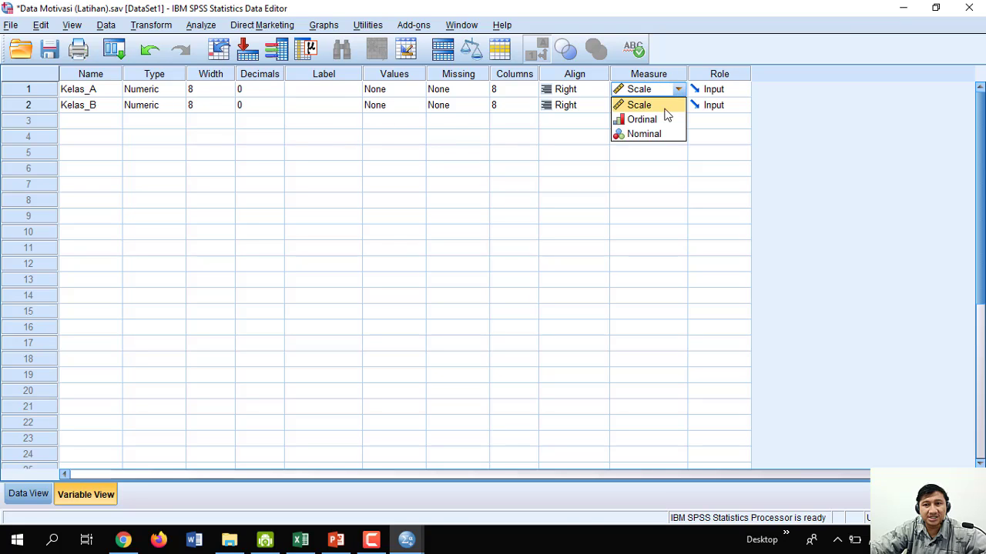
click(656, 106)
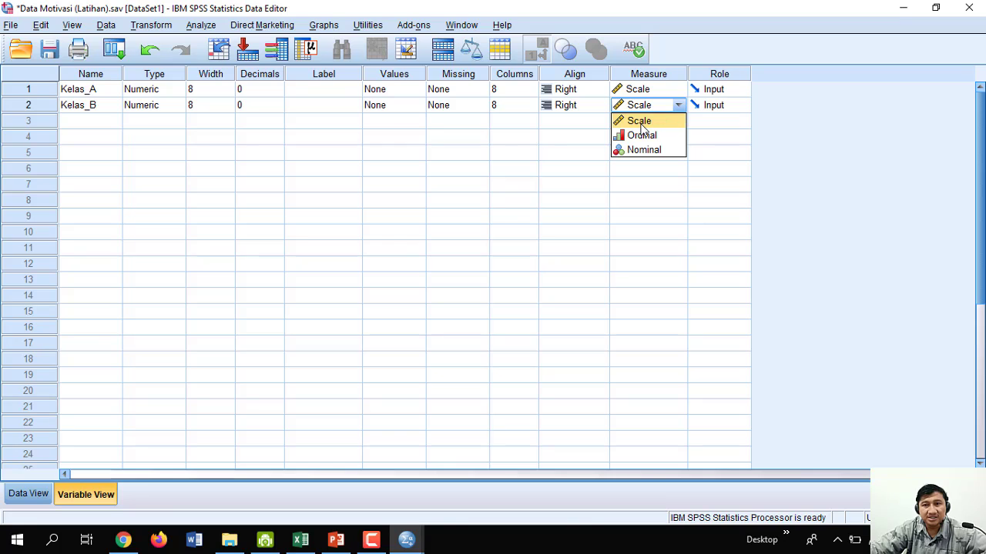
click(641, 124)
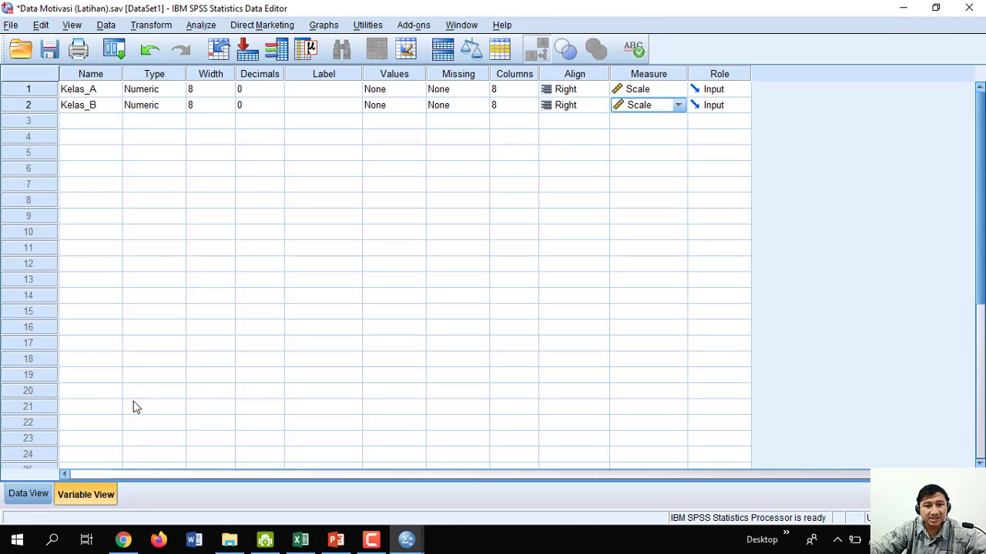
Step: Examine the Kelas_A and Kelas_B columns in Data View, highlighting each class's scores from case 1 through 20
click(29, 494)
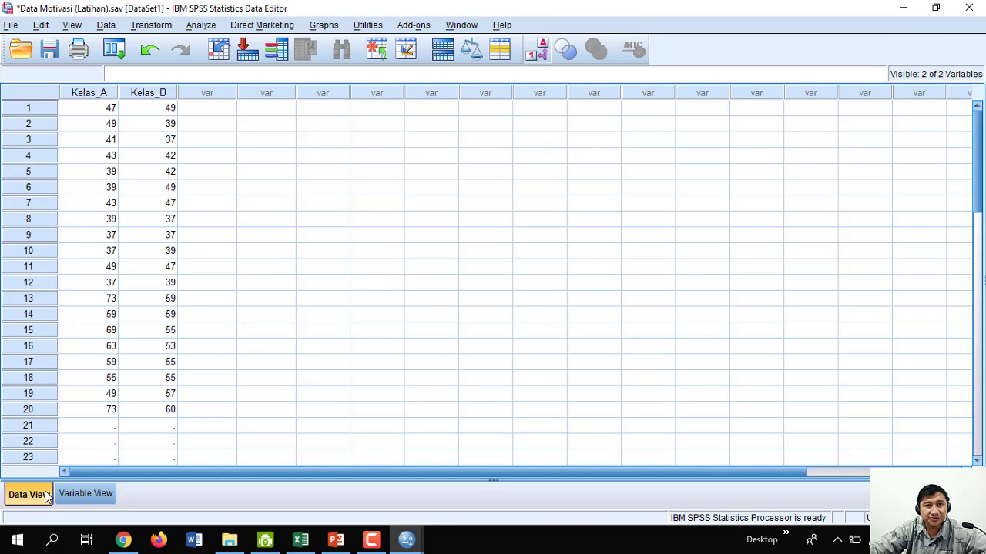
click(210, 109)
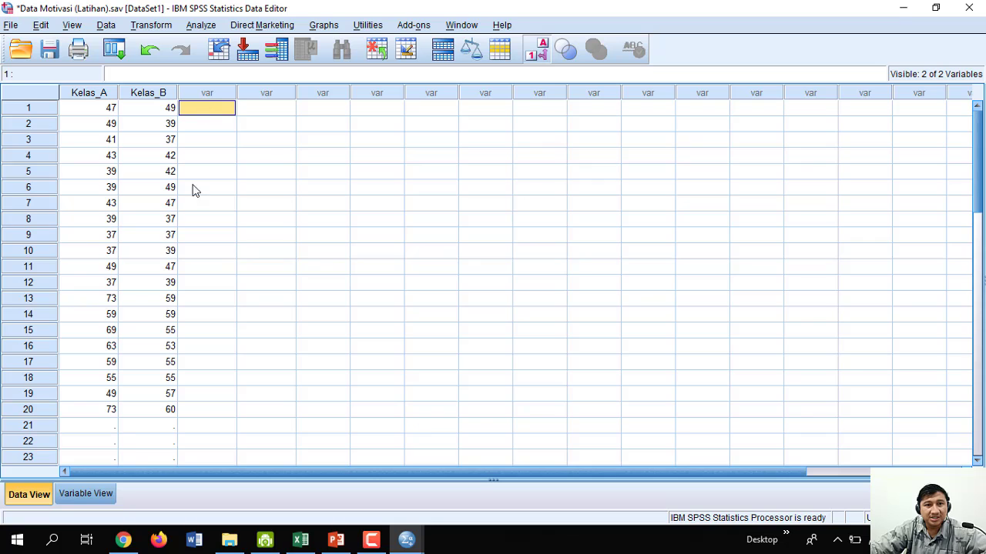
click(92, 94)
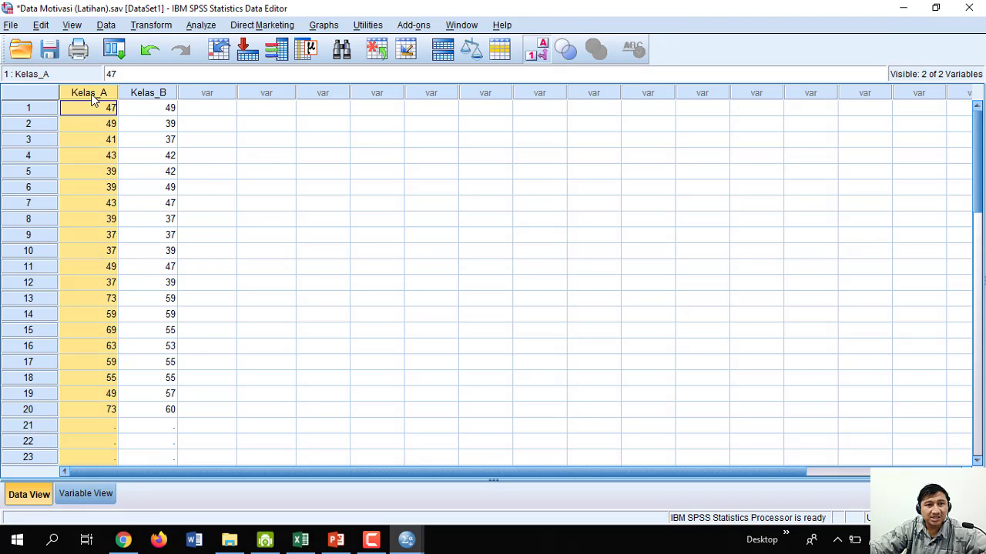
click(152, 98)
click(210, 110)
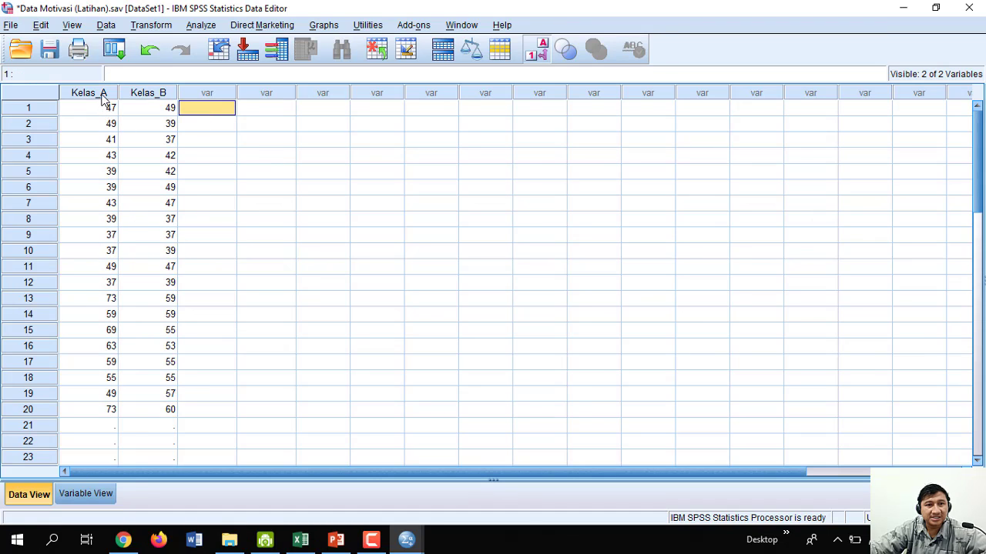
click(105, 98)
click(144, 94)
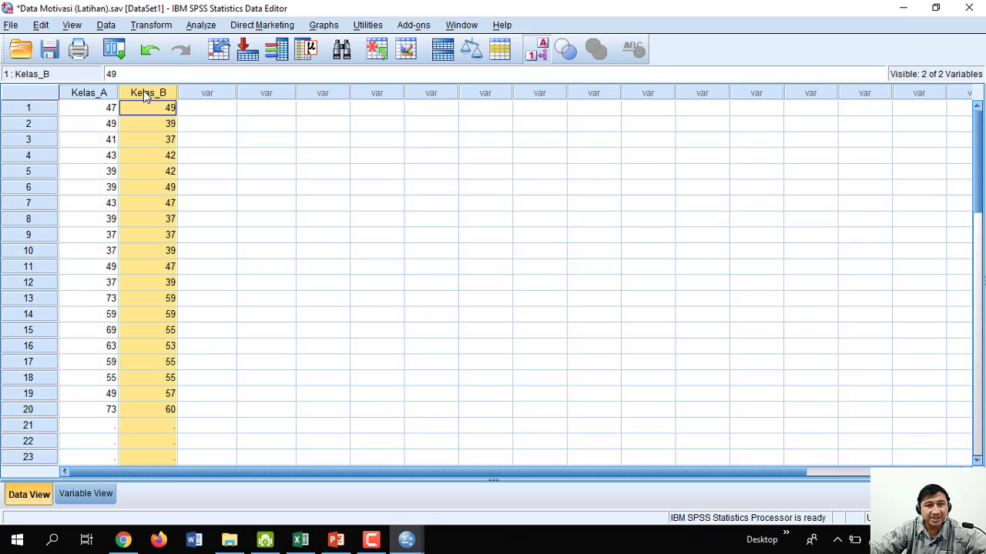
click(105, 98)
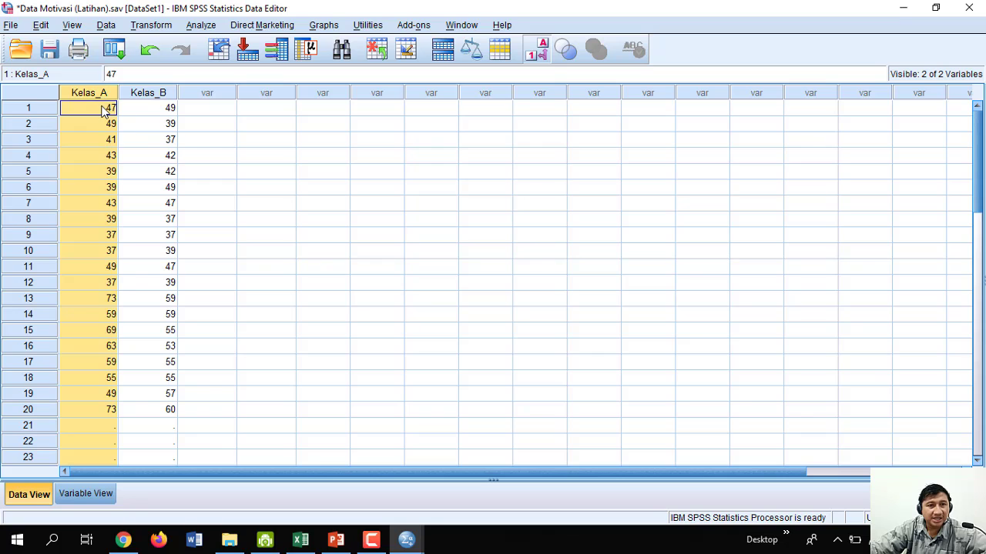
drag(105, 111, 94, 413)
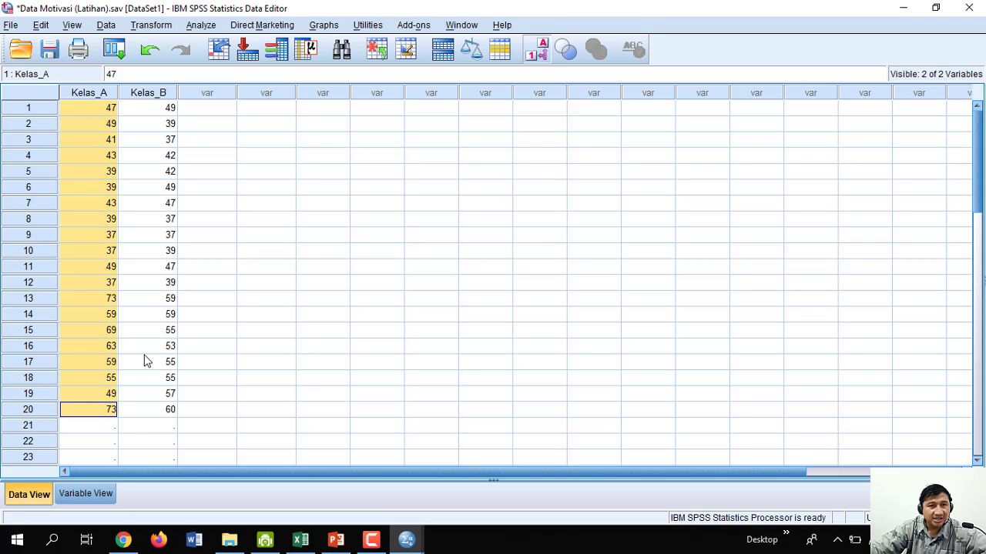
drag(151, 110, 155, 415)
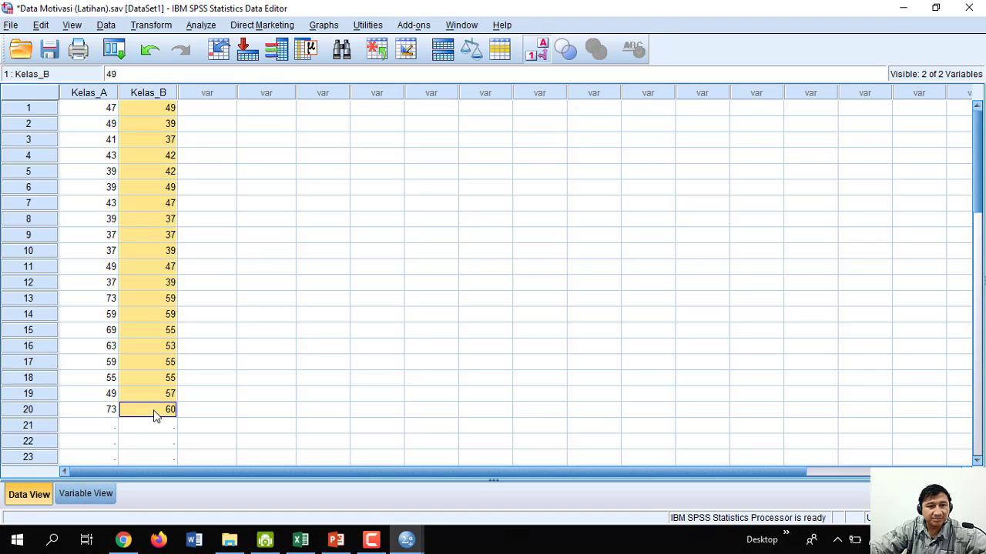
click(221, 112)
Step: Switch to the Excel workbook and enter the note "2. Satu Baris lebih dari satu data" in cell F3
click(300, 539)
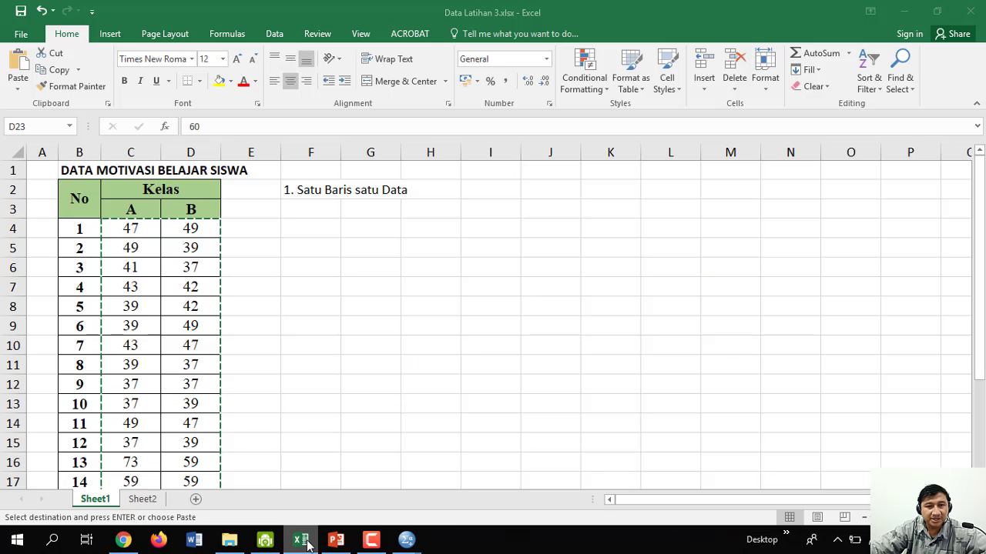
click(310, 208)
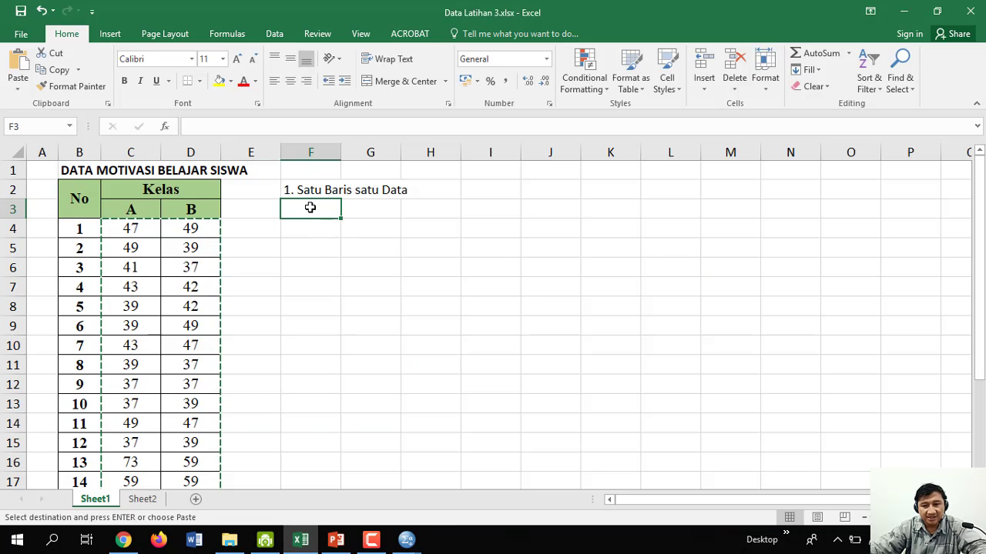
text(2.)
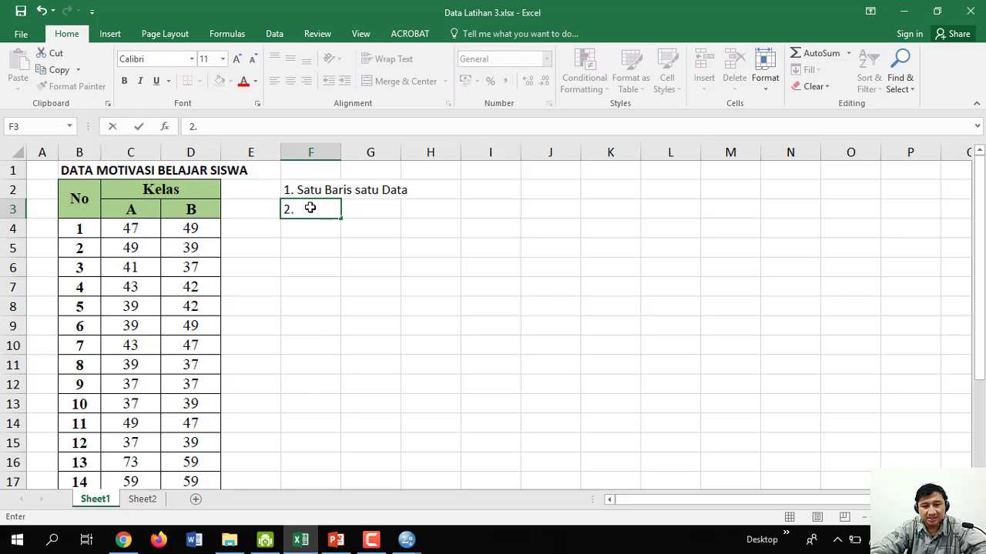
text( Satu Baris lebih dari sa)
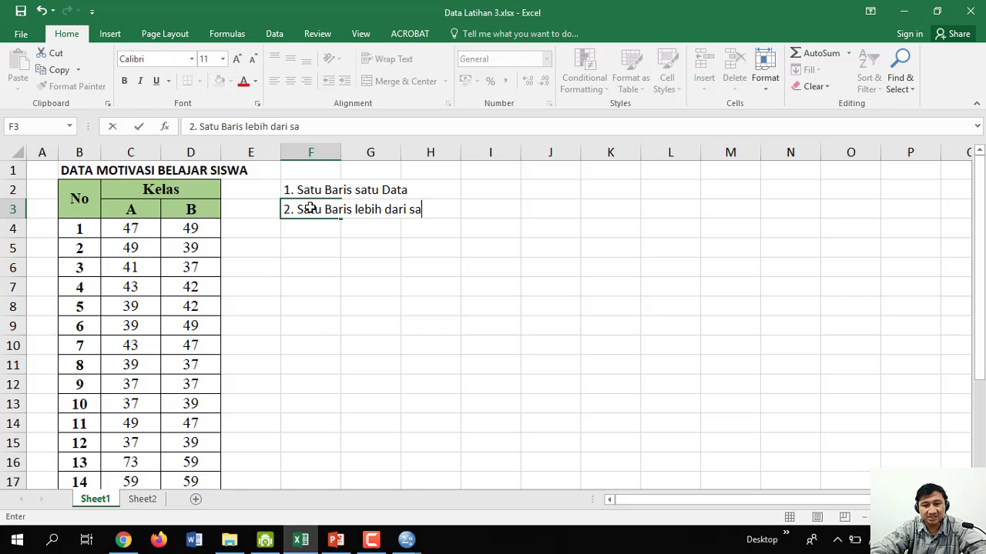
text(tu data)
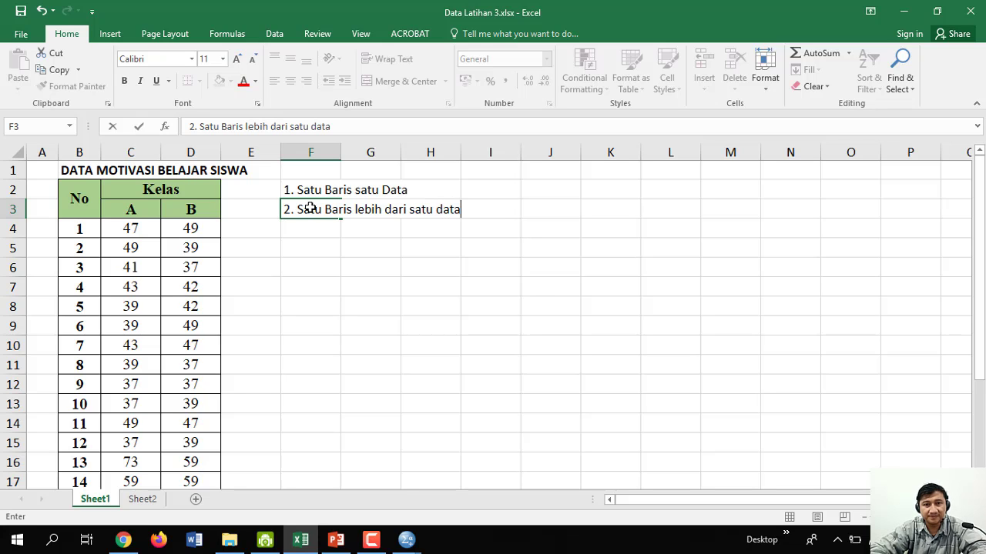
key(Return)
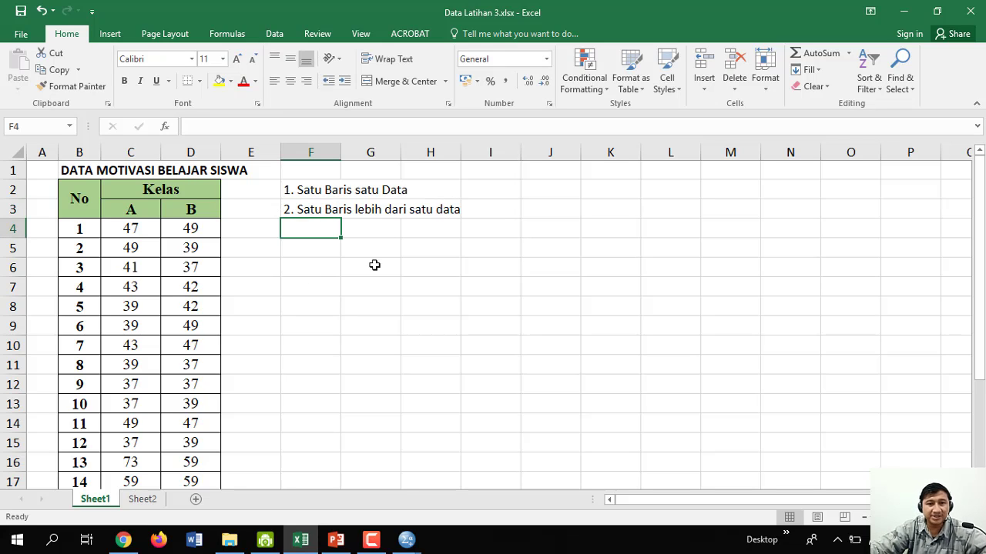
scroll(284, 255, down, 1)
scroll(286, 238, up, 1)
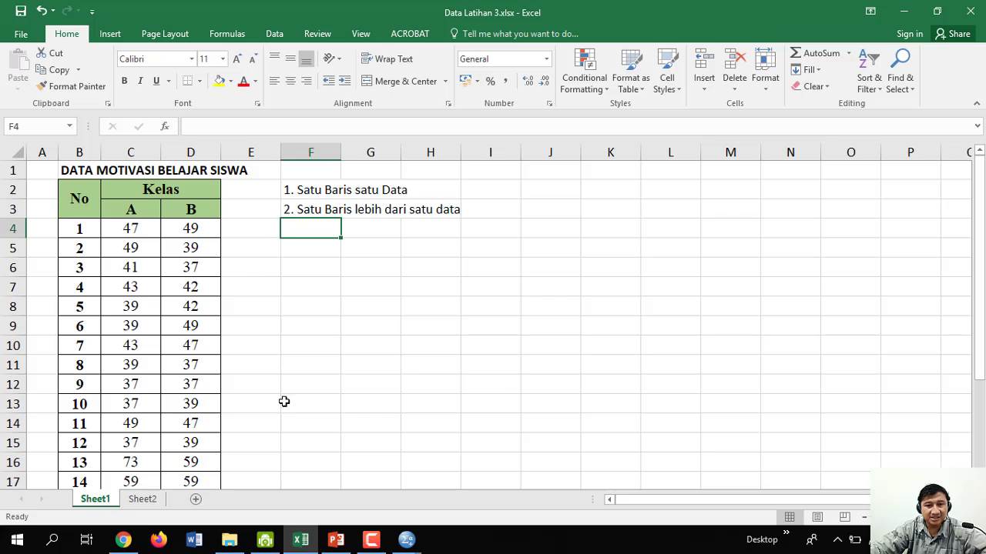
Step: Return to the SPSS data editor and examine the empty variable column beside Kelas_B
mouse_move(406, 540)
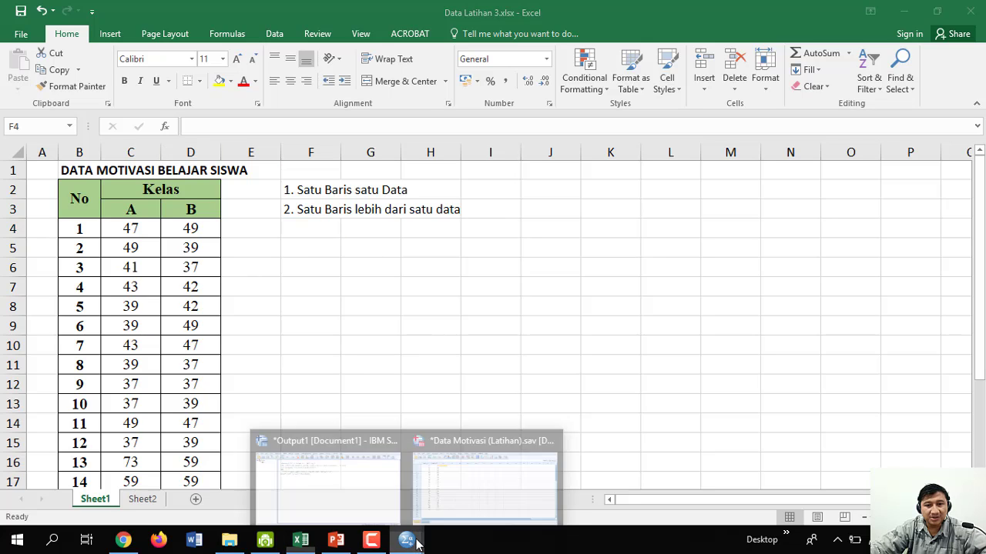
click(439, 471)
click(209, 94)
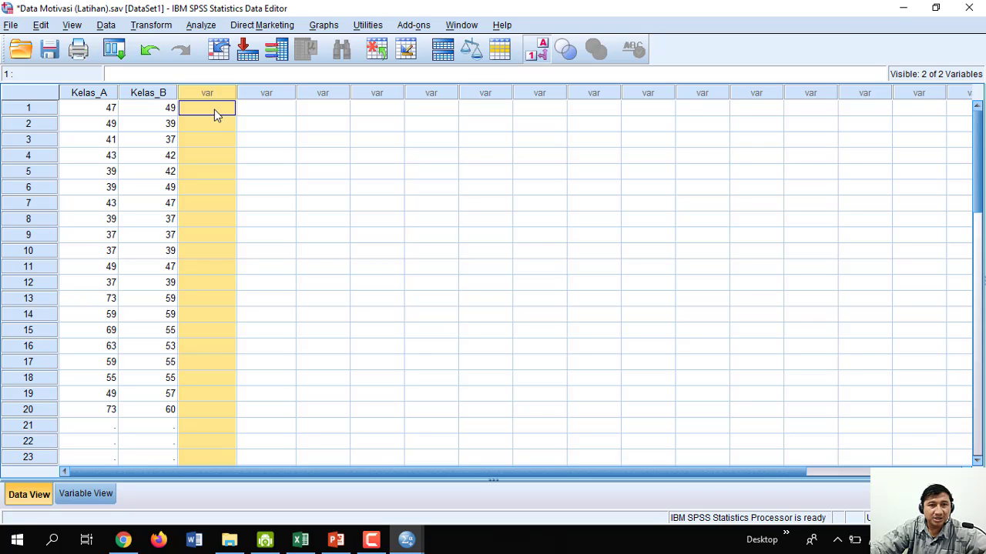
drag(213, 170, 214, 203)
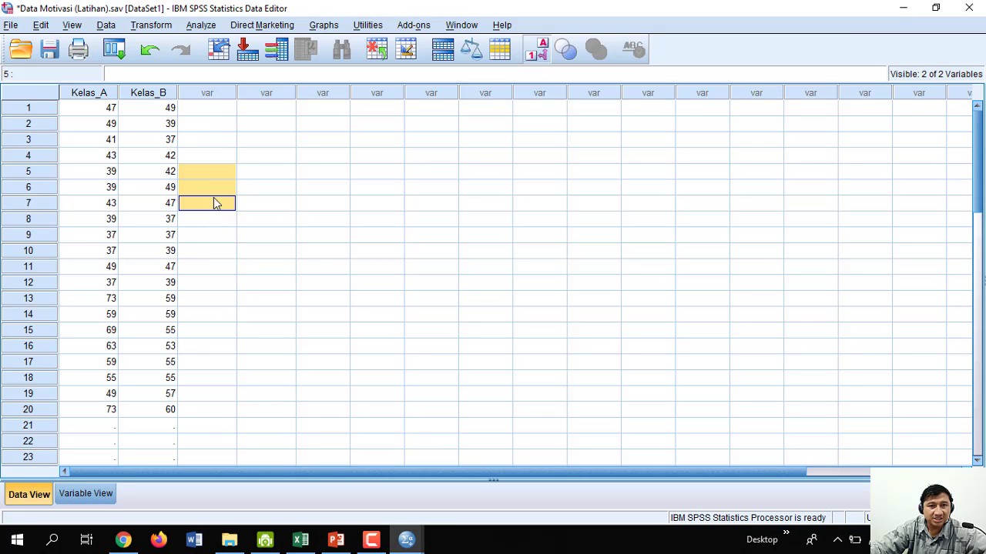
click(213, 109)
click(212, 95)
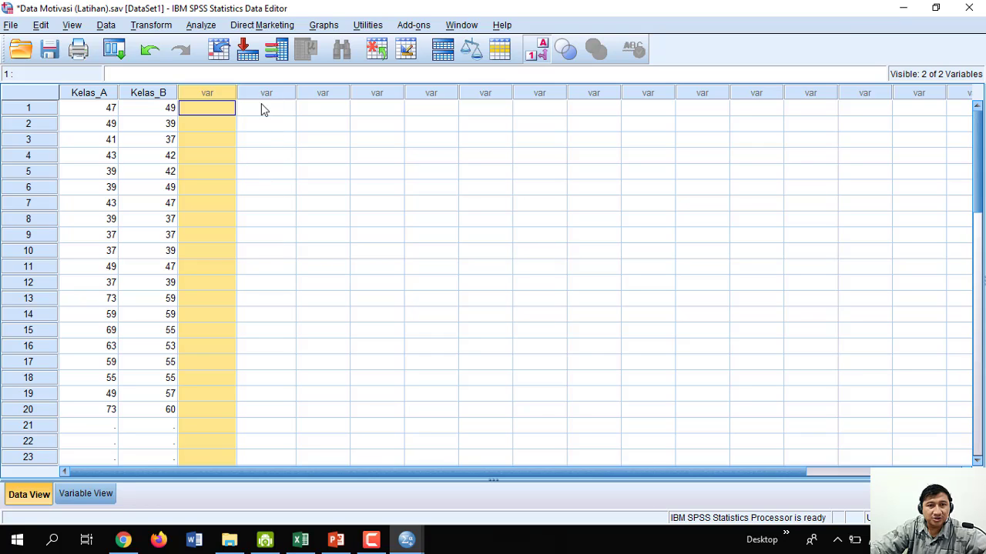
click(223, 108)
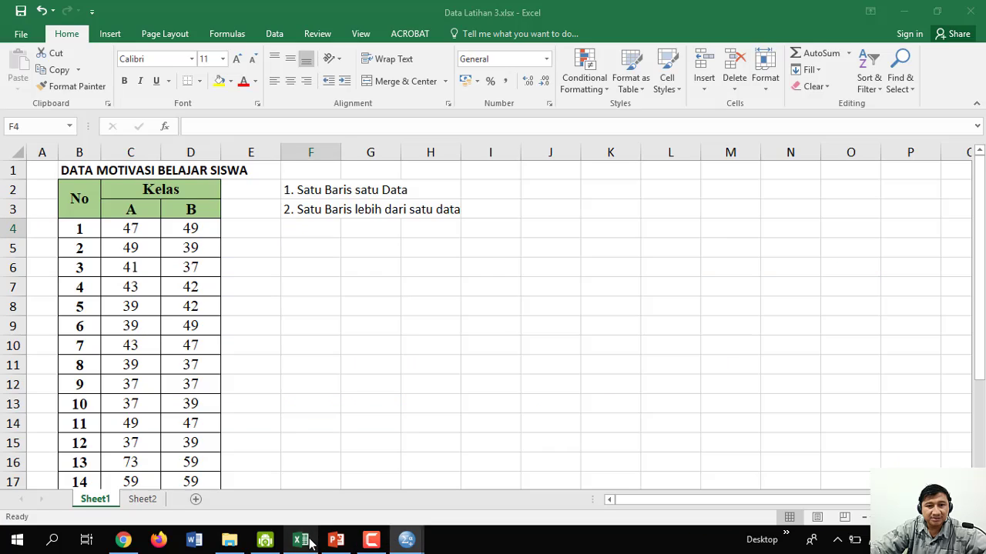
Step: Switch to the Excel workbook and examine how the first row holds one score for each class
click(300, 540)
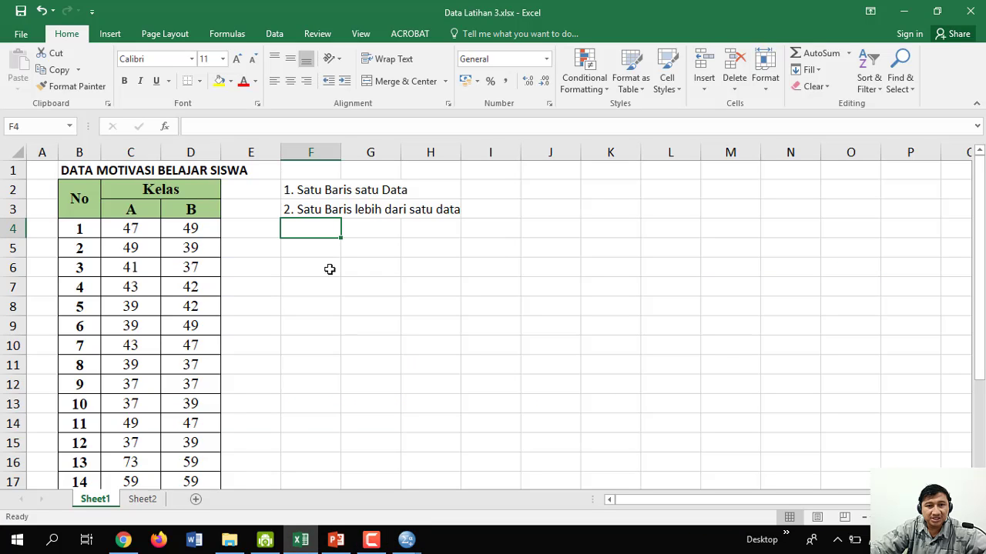
scroll(302, 252, down, 1)
scroll(247, 243, up, 1)
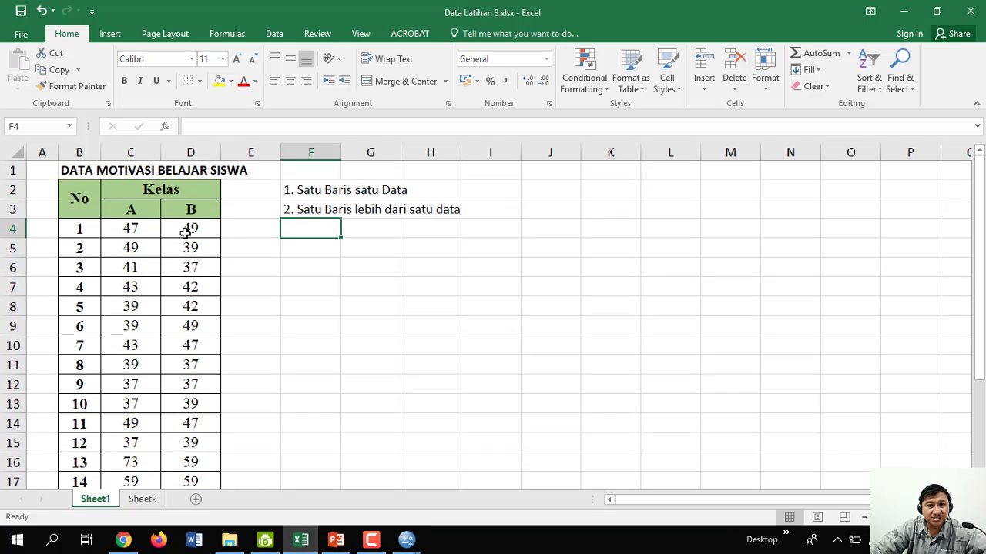
drag(130, 229, 202, 229)
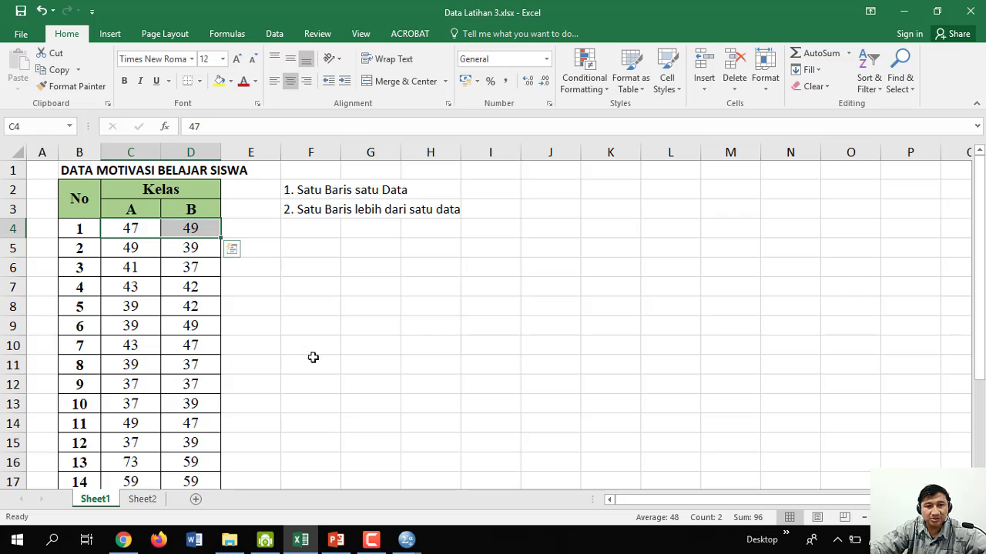
click(299, 234)
scroll(359, 267, down, 1)
scroll(339, 261, up, 1)
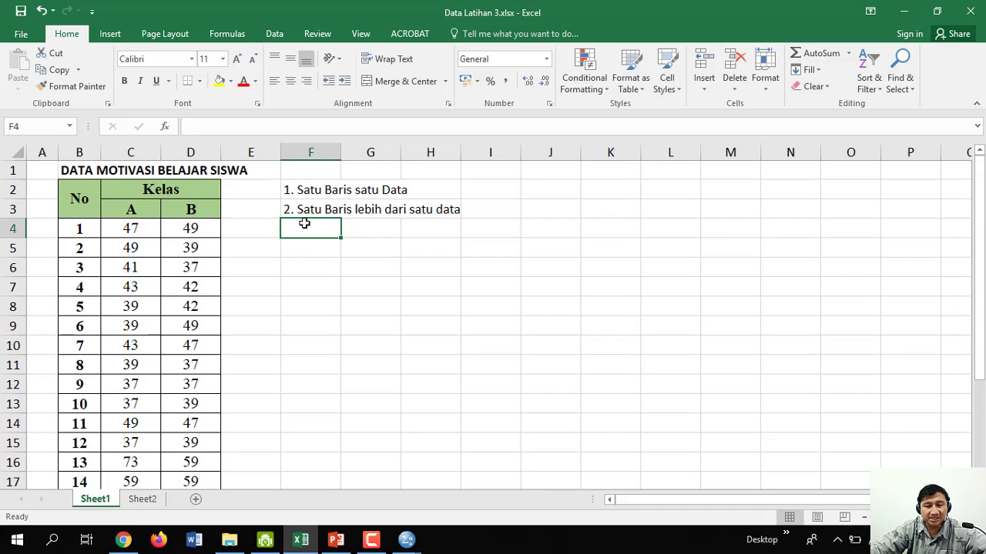
click(324, 251)
Step: Copy the student numbers together with the class A and B scores, cells B4:D23
click(147, 231)
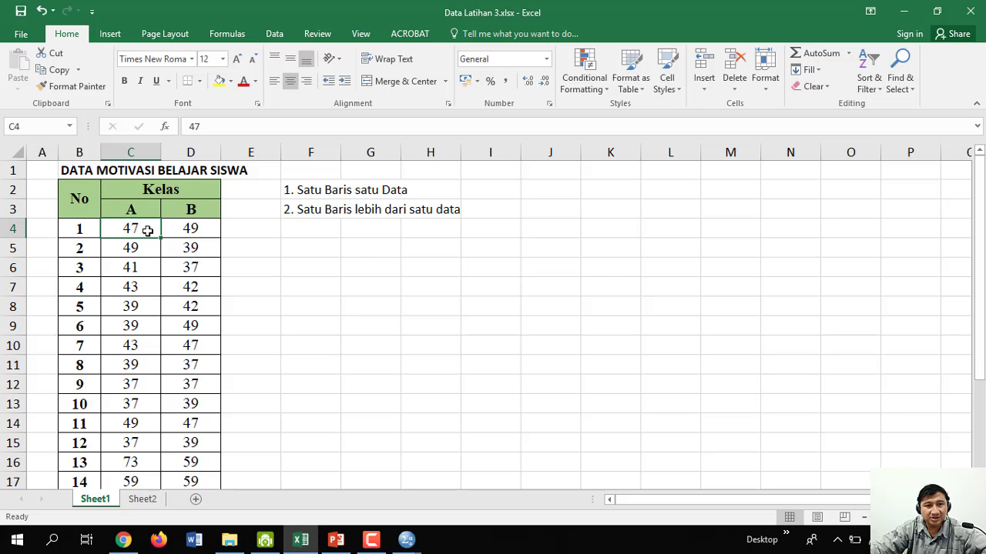
scroll(196, 245, down, 2)
scroll(196, 247, up, 2)
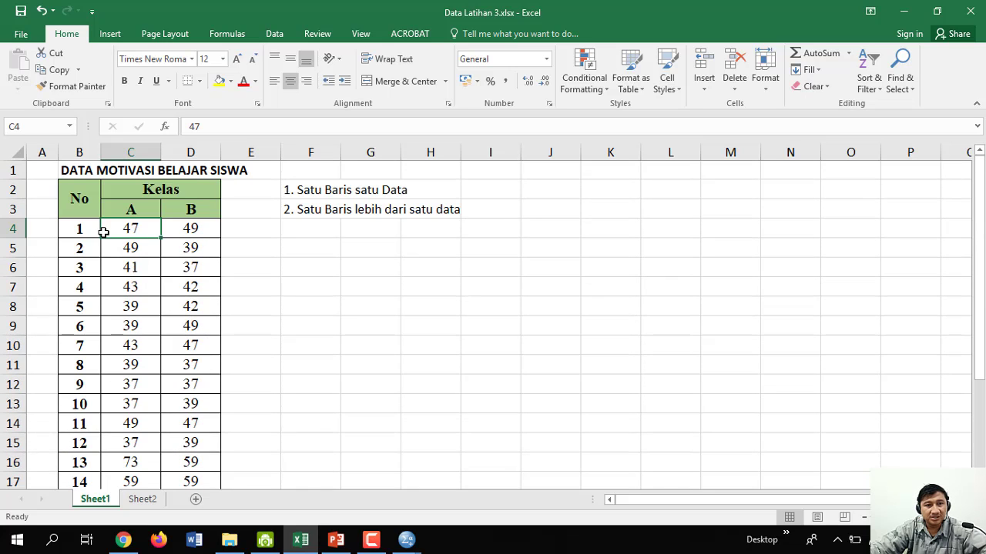
key(Left)
drag(112, 233, 180, 444)
key(ctrl+c)
scroll(320, 377, up, 3)
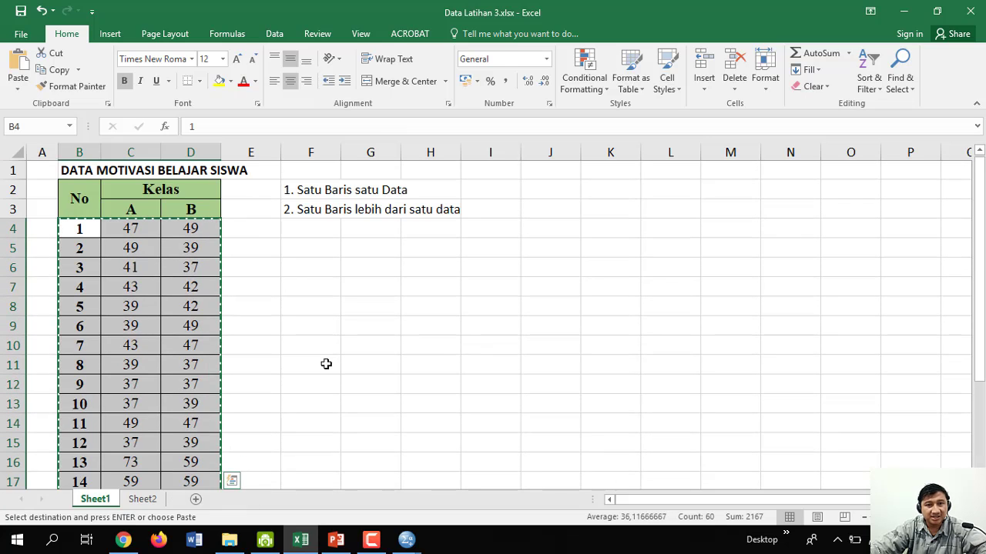
Step: Paste the copied student numbers and class scores as values only, starting at cell G5
click(352, 249)
right_click(352, 250)
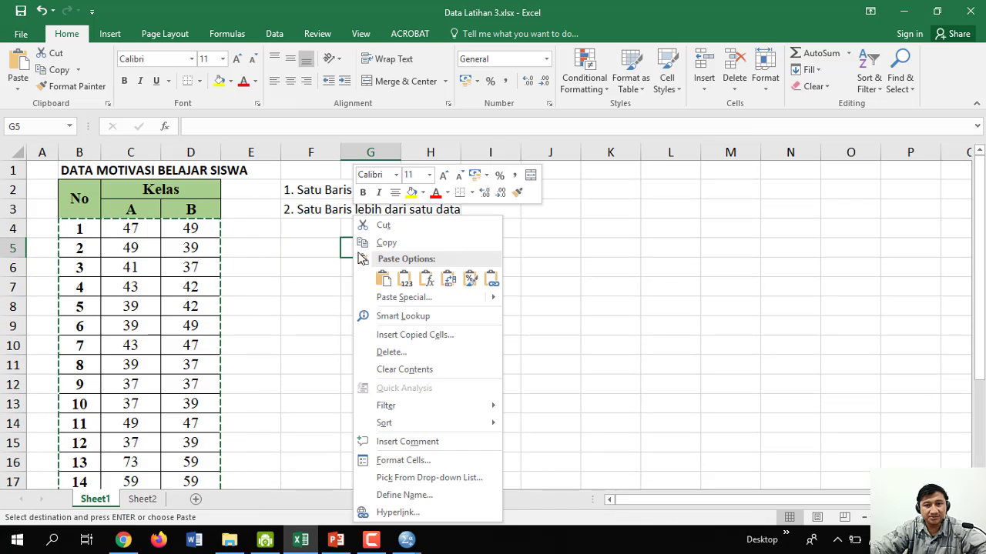
click(404, 278)
click(374, 249)
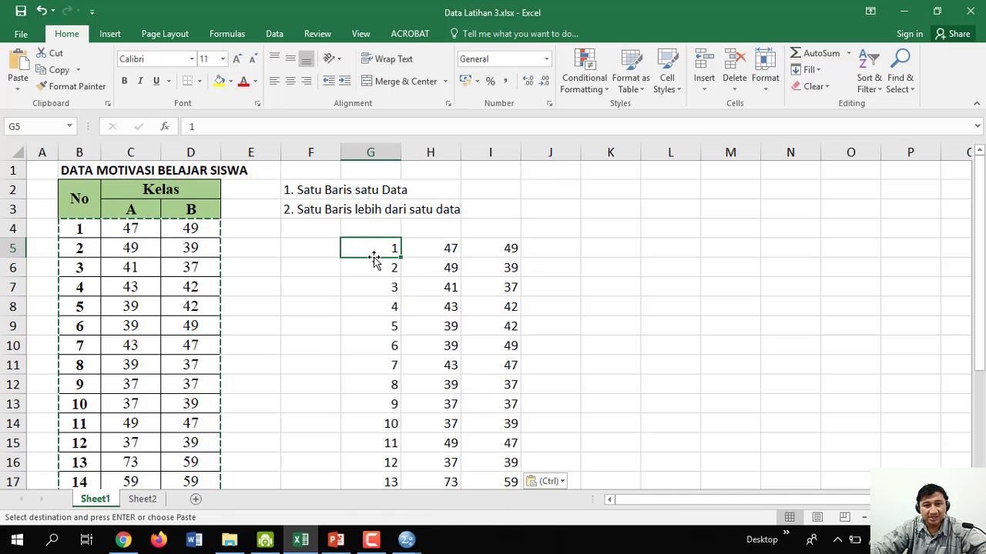
scroll(374, 336, down, 3)
click(389, 445)
scroll(389, 432, up, 3)
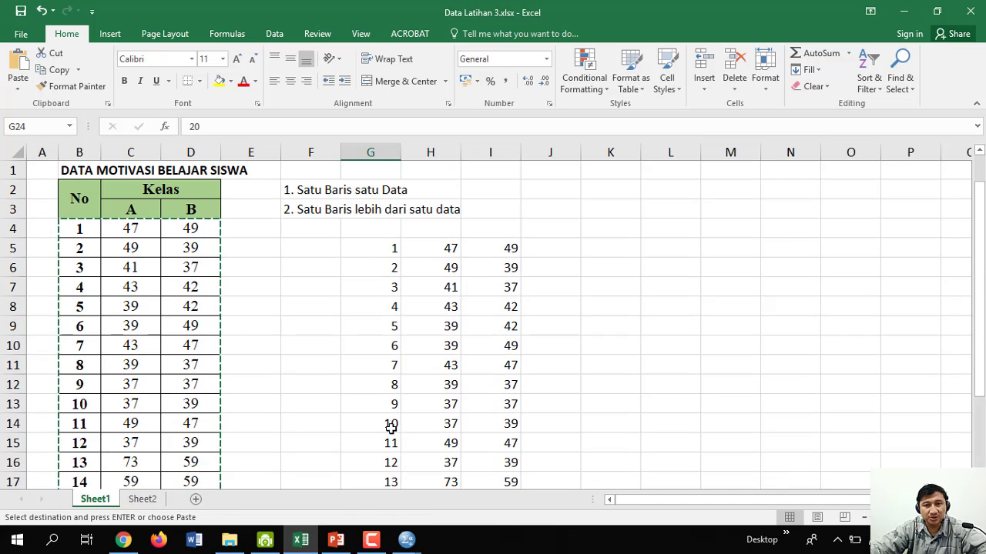
click(419, 245)
scroll(454, 260, down, 2)
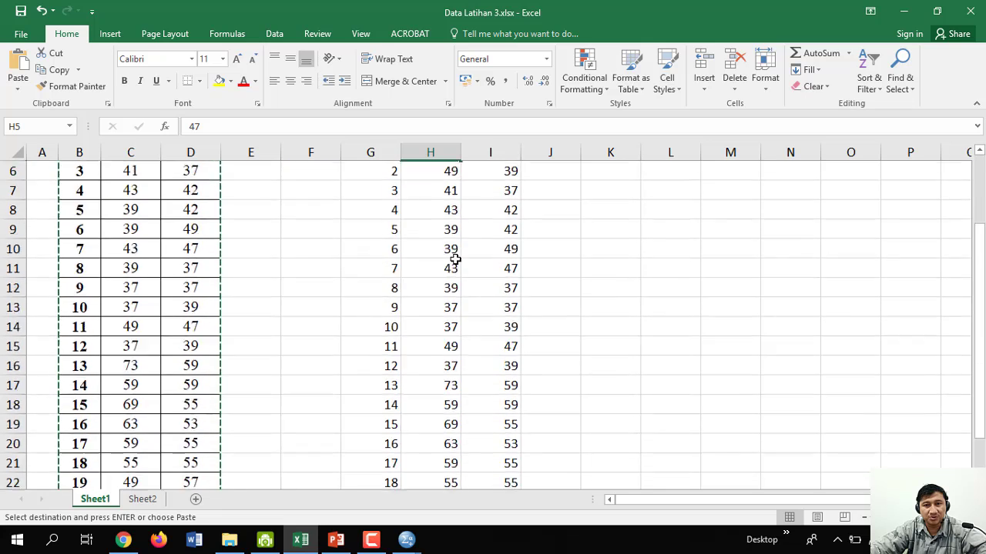
scroll(451, 260, up, 1)
click(443, 176)
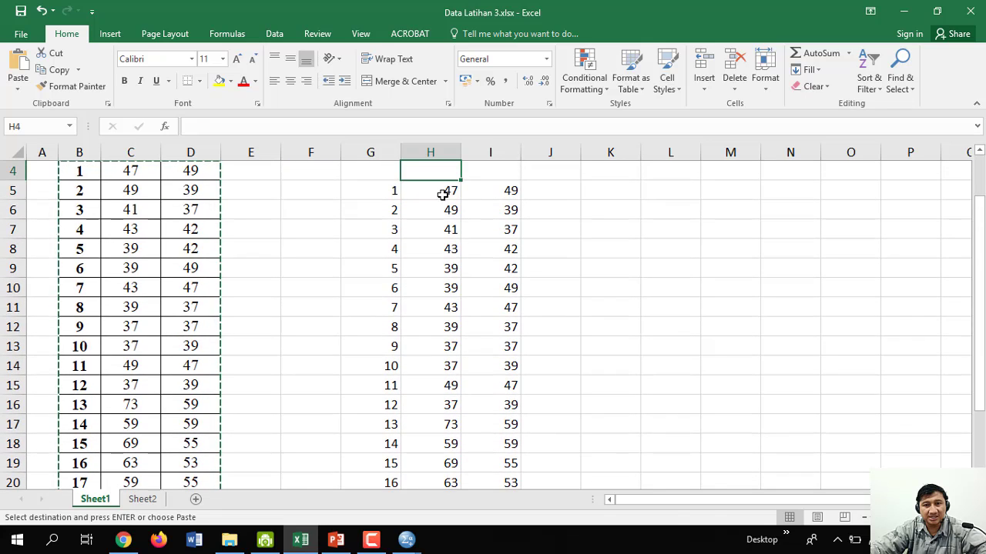
drag(442, 193, 438, 370)
Step: Move the class B scores from I5:I24 directly beneath the class A scores, starting at H25
click(482, 196)
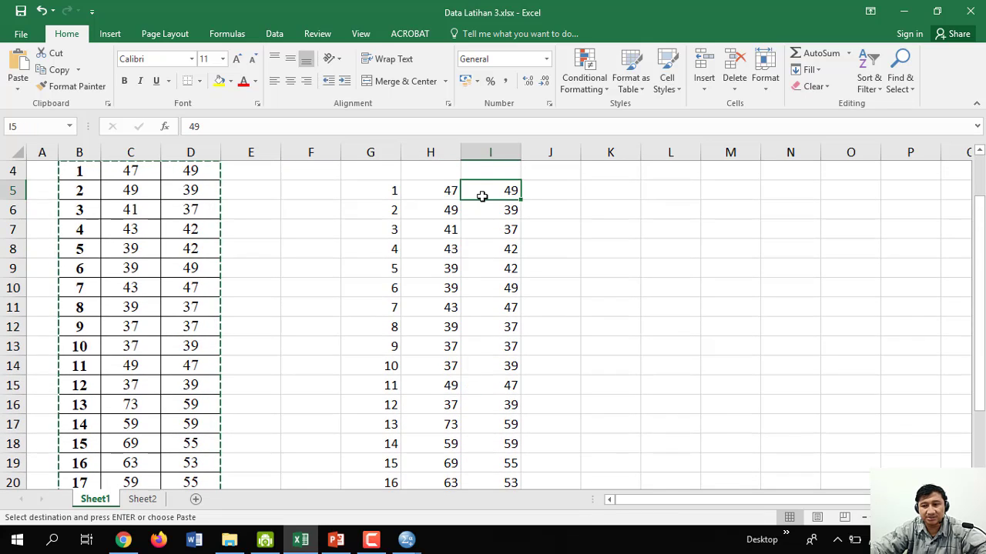
key(ctrl+shift+Down)
scroll(482, 196, up, 2)
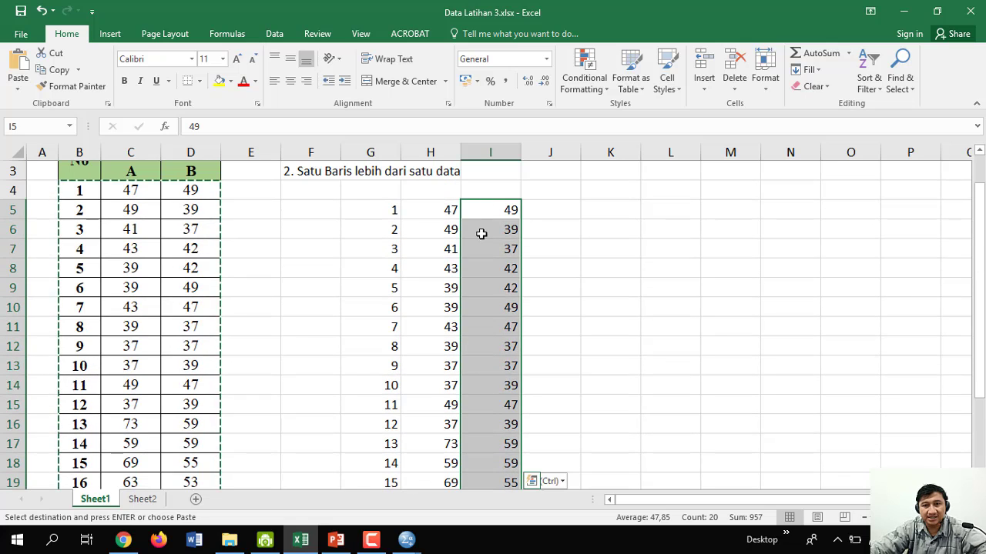
key(ctrl+c)
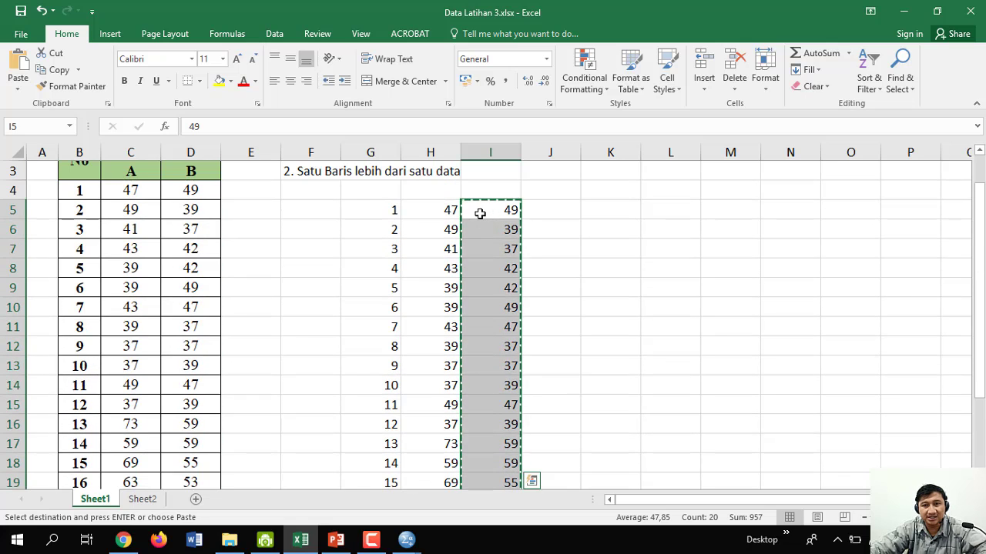
scroll(461, 219, down, 2)
scroll(460, 220, down, 3)
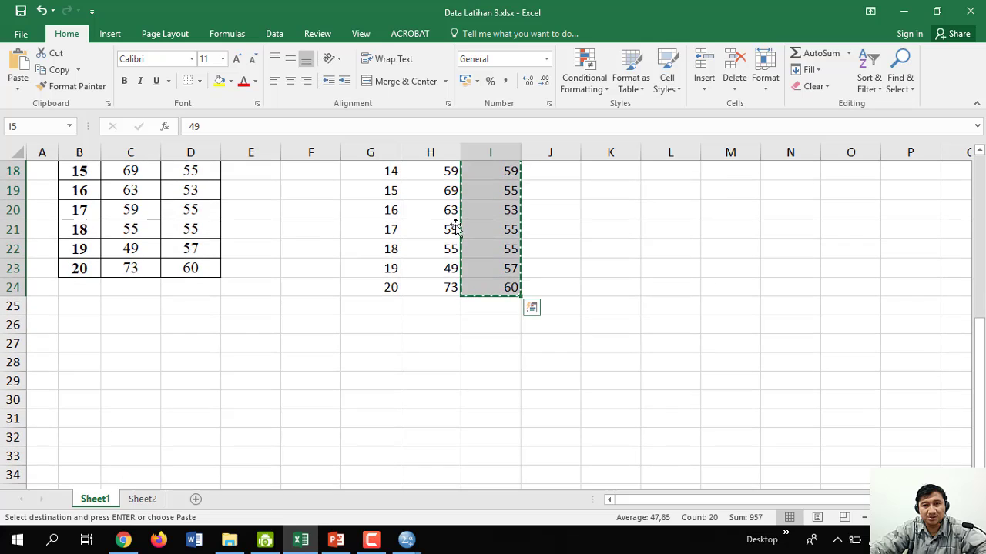
click(436, 306)
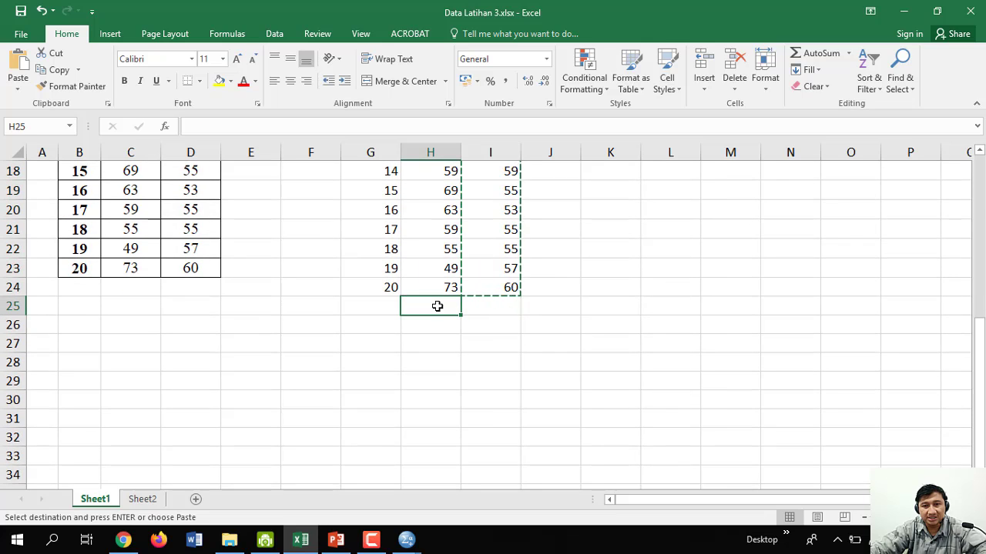
key(ctrl+v)
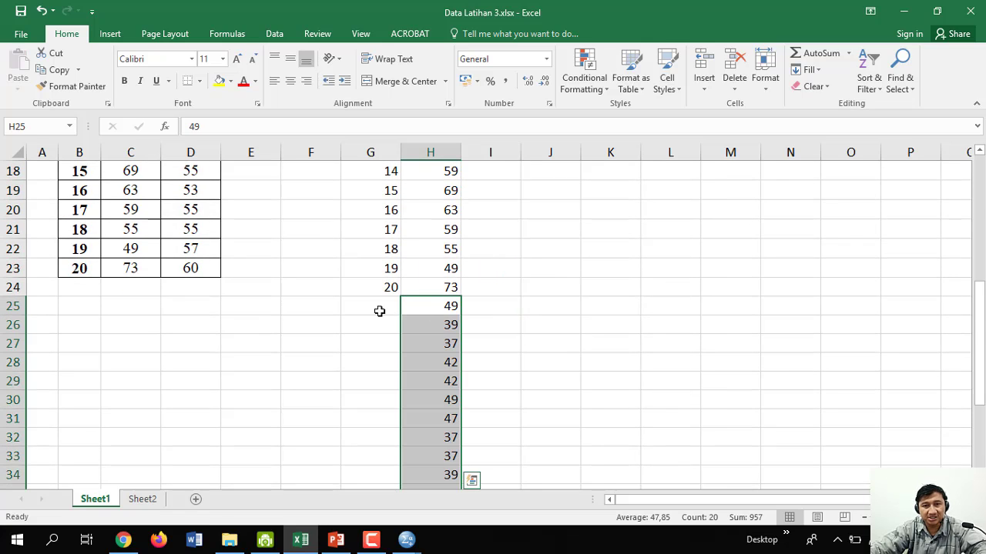
Step: Enter 21 in cell G25 as the number of the first class B score
click(378, 310)
text(21)
key(Return)
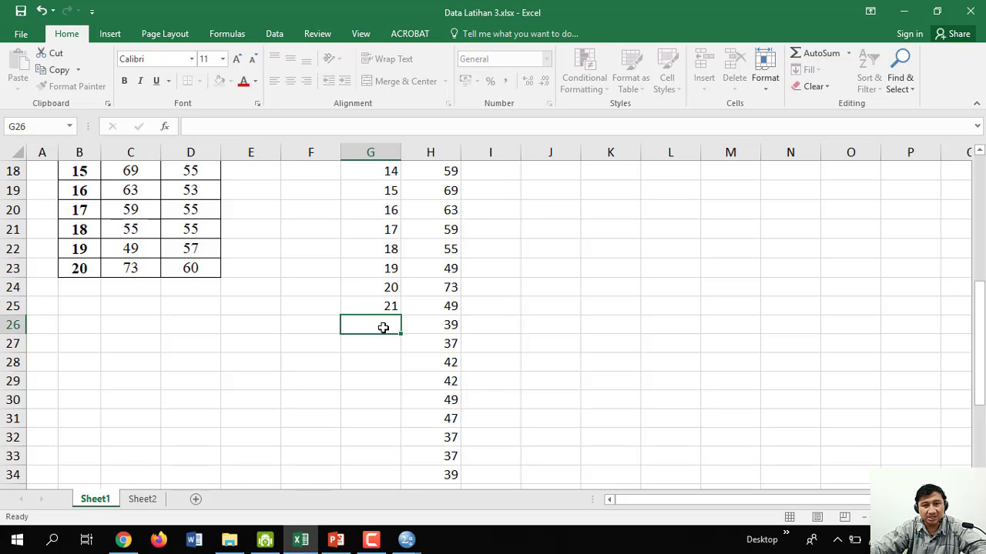
click(390, 308)
double_click(402, 316)
scroll(385, 334, down, 4)
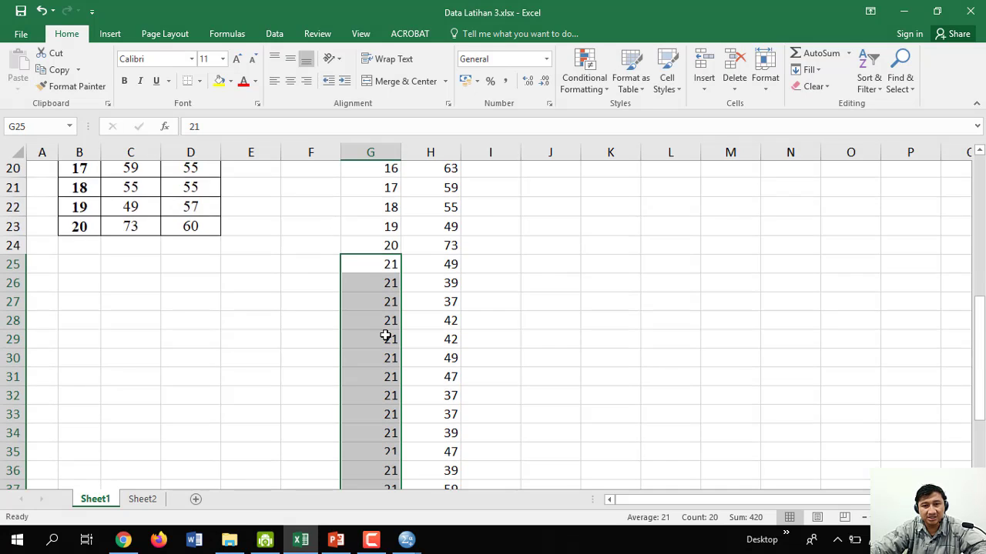
scroll(385, 341, up, 2)
key(ctrl+z)
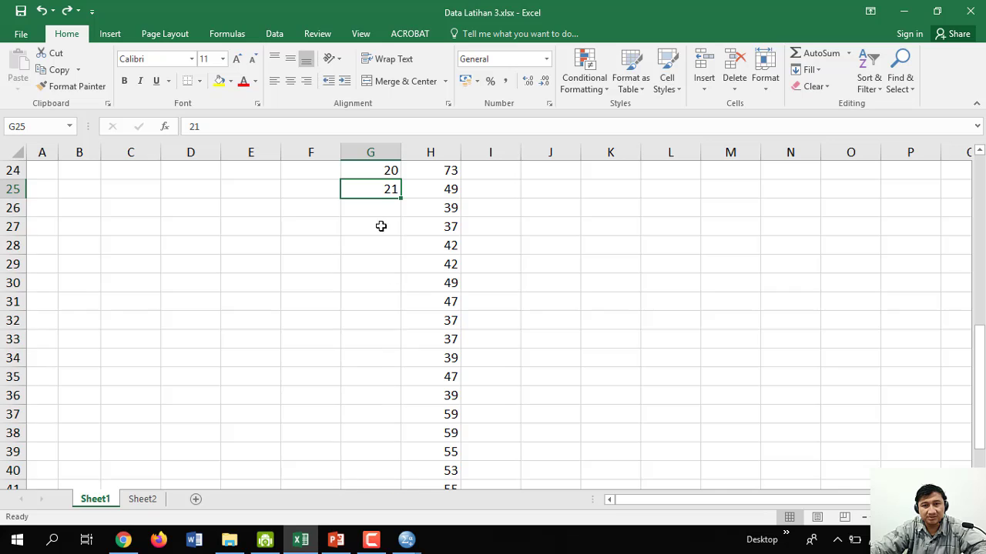
Step: Continue the number series from 20 and 21 in G24:G25 down to 40 in cell G44
scroll(385, 204, up, 1)
drag(384, 225, 386, 247)
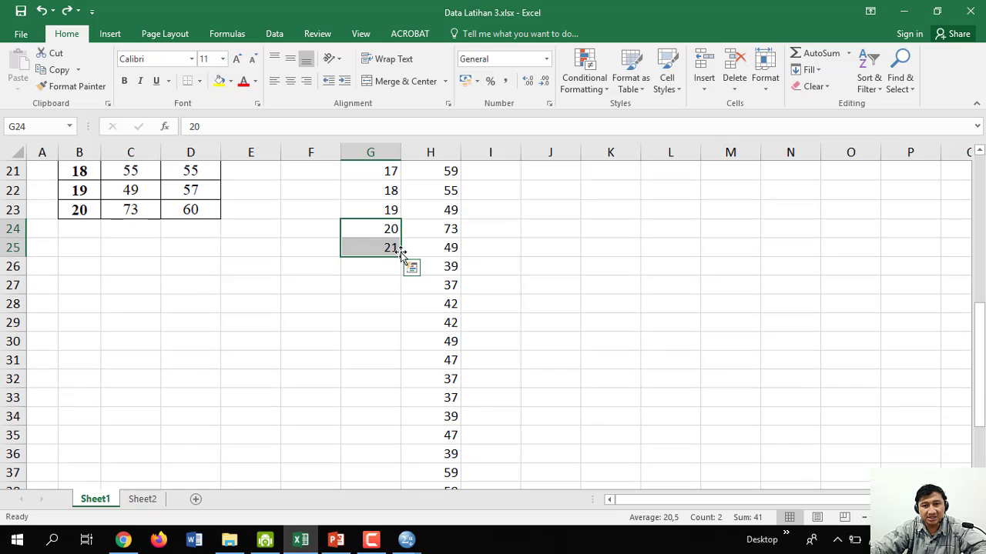
double_click(400, 256)
scroll(387, 284, down, 4)
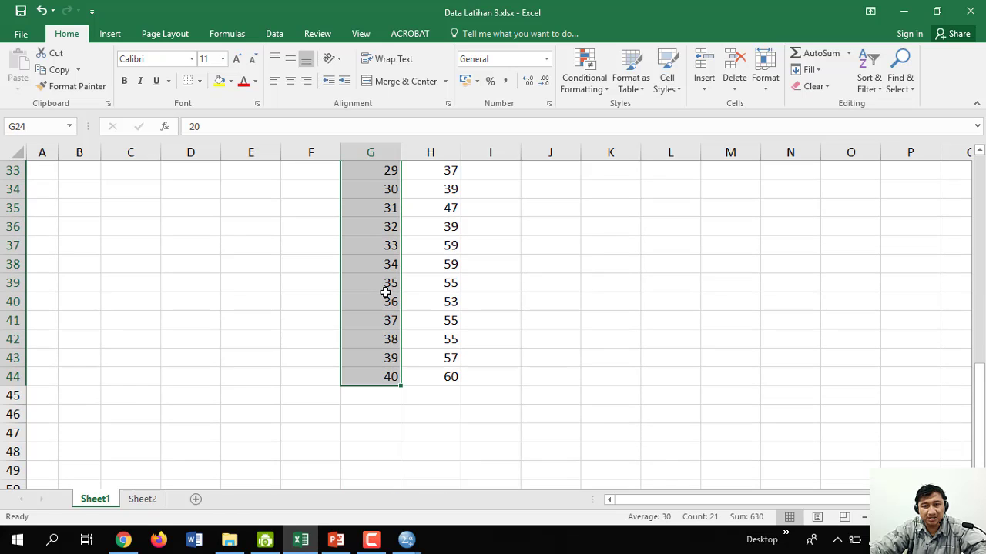
click(443, 376)
scroll(443, 377, up, 9)
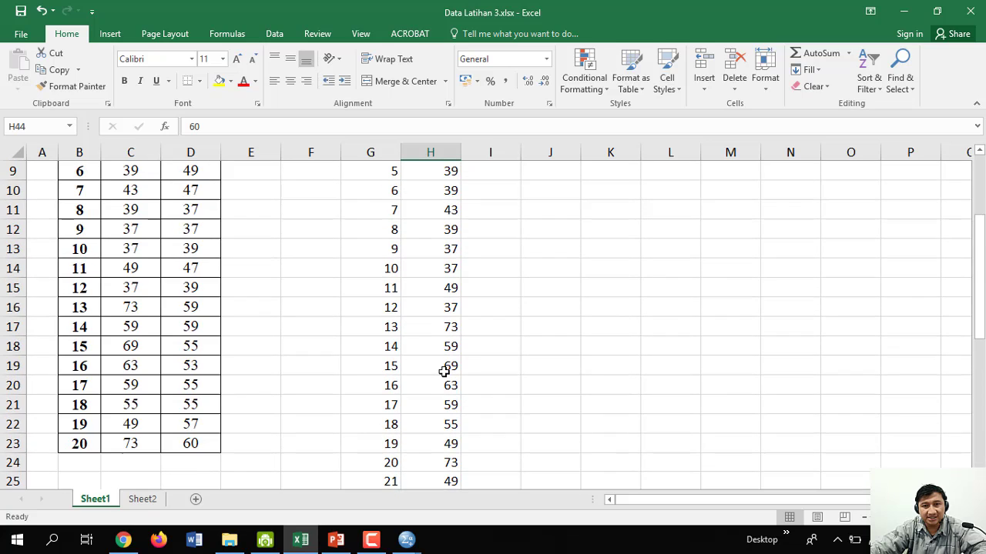
scroll(441, 371, up, 2)
scroll(442, 282, down, 1)
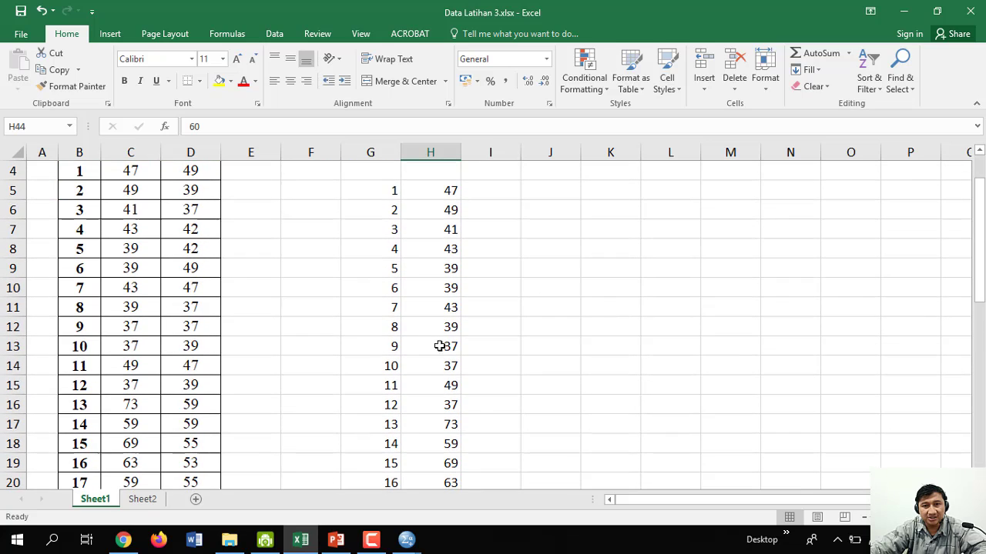
Step: Fill the class A rows G5:H24 with yellow
click(394, 193)
drag(406, 202, 447, 381)
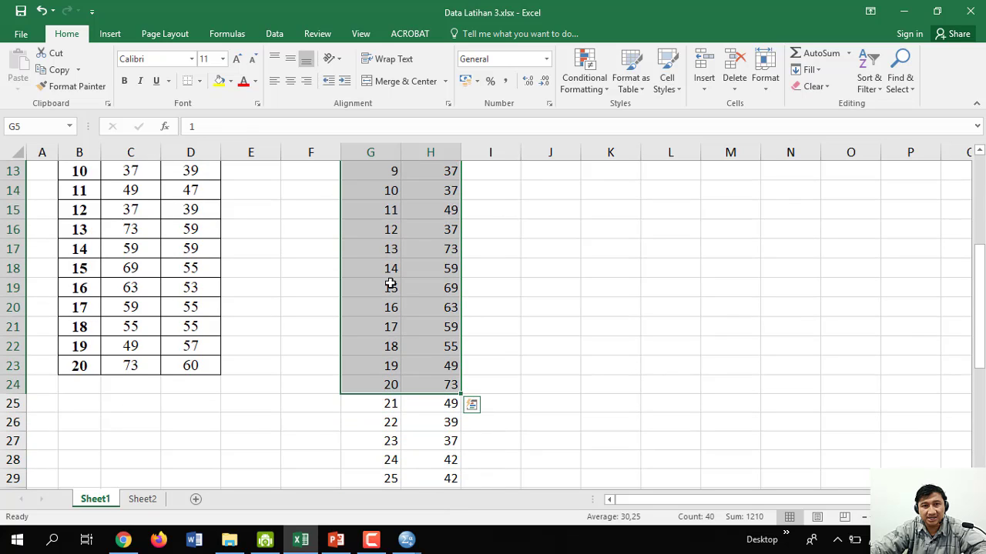
click(219, 85)
scroll(451, 411, up, 4)
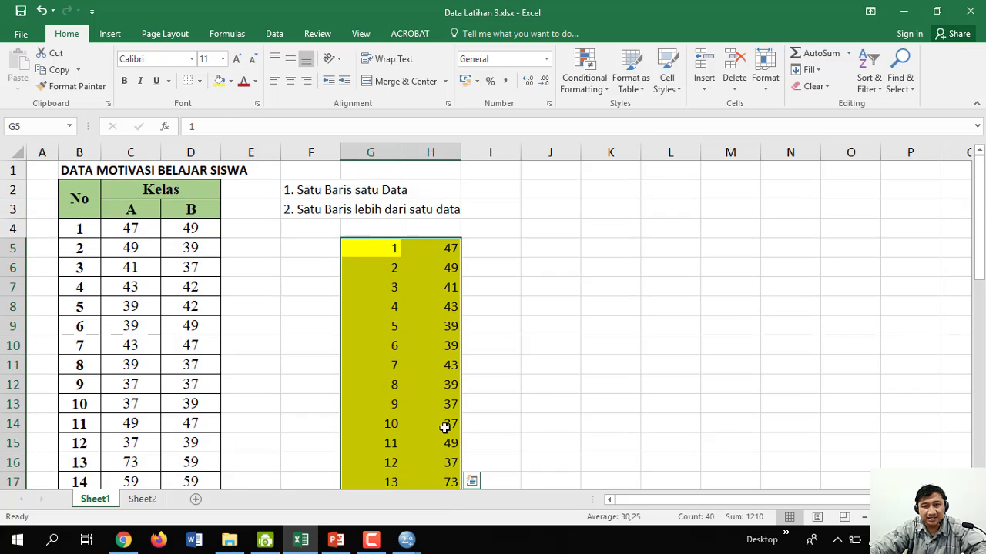
Step: Fill the class B rows G25:H44 with blue
scroll(437, 376, down, 2)
scroll(437, 376, down, 3)
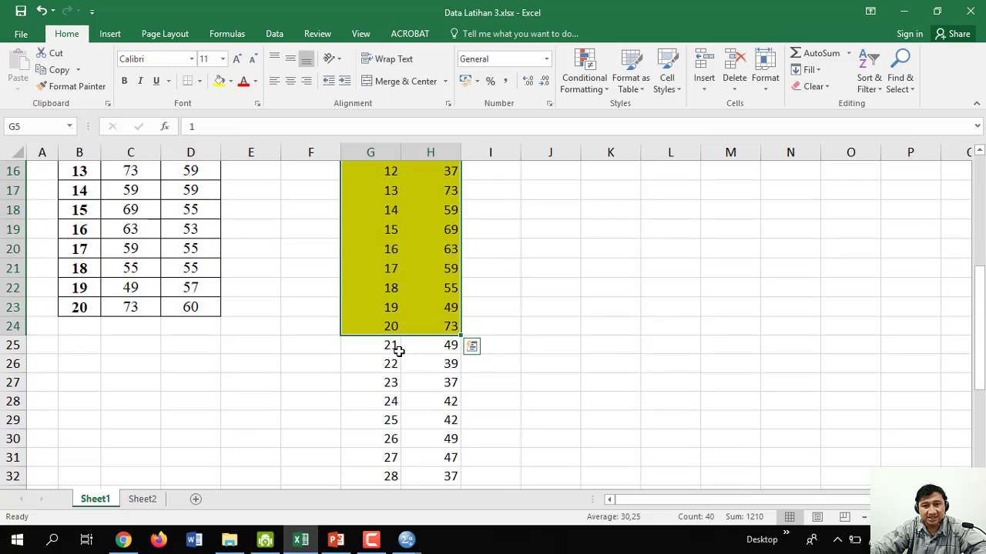
click(391, 345)
scroll(438, 359, down, 5)
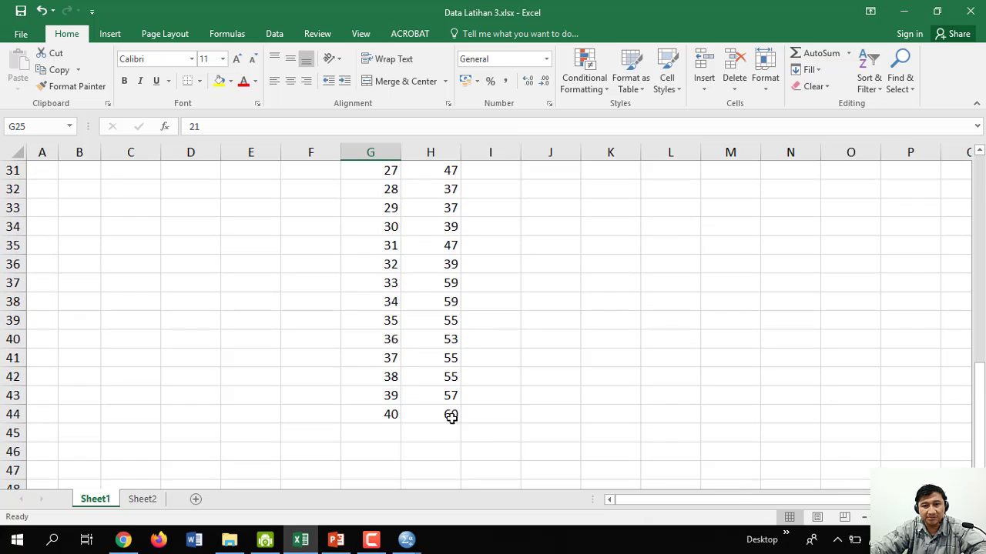
shift+click(450, 415)
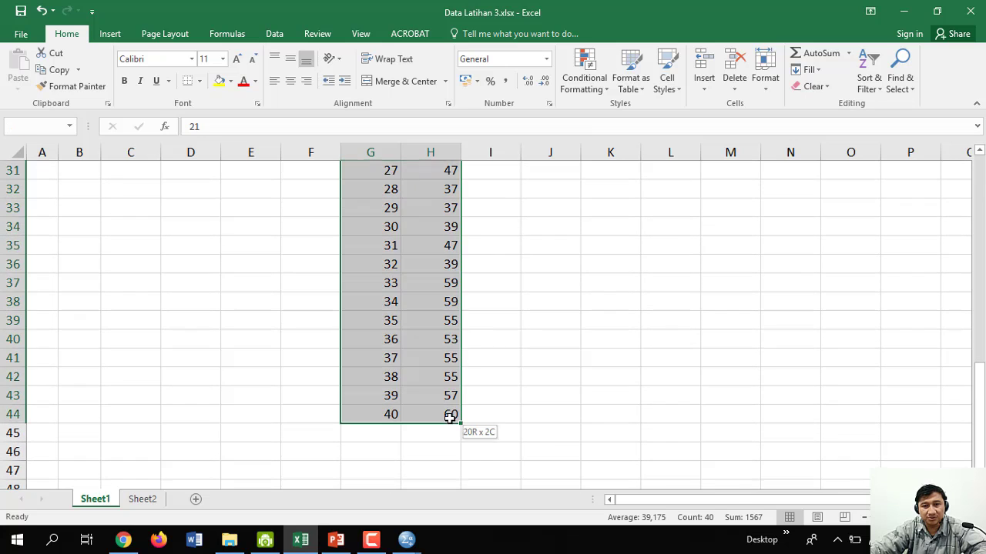
click(230, 83)
click(270, 116)
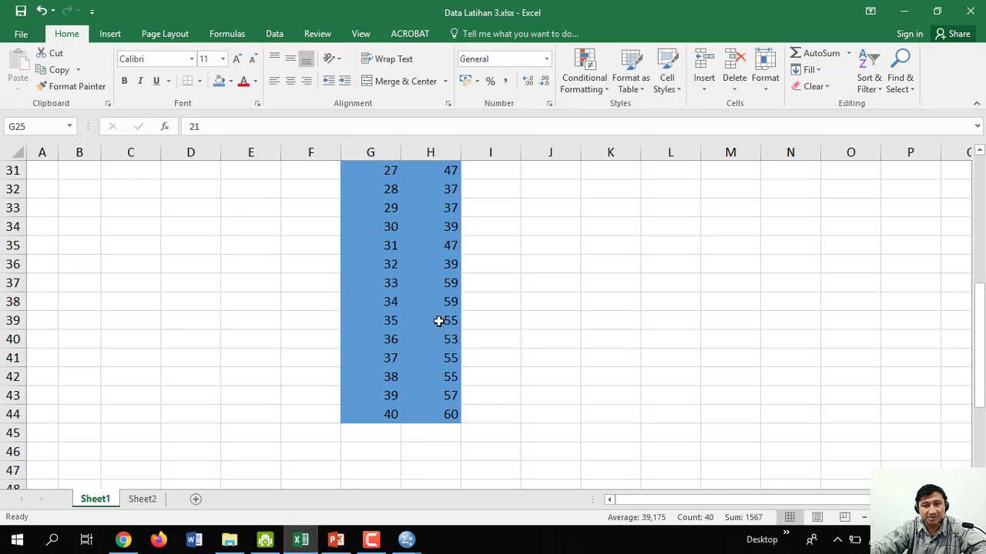
Step: Review the stacked class A and class B blocks and the empty column beside them
scroll(438, 321, up, 8)
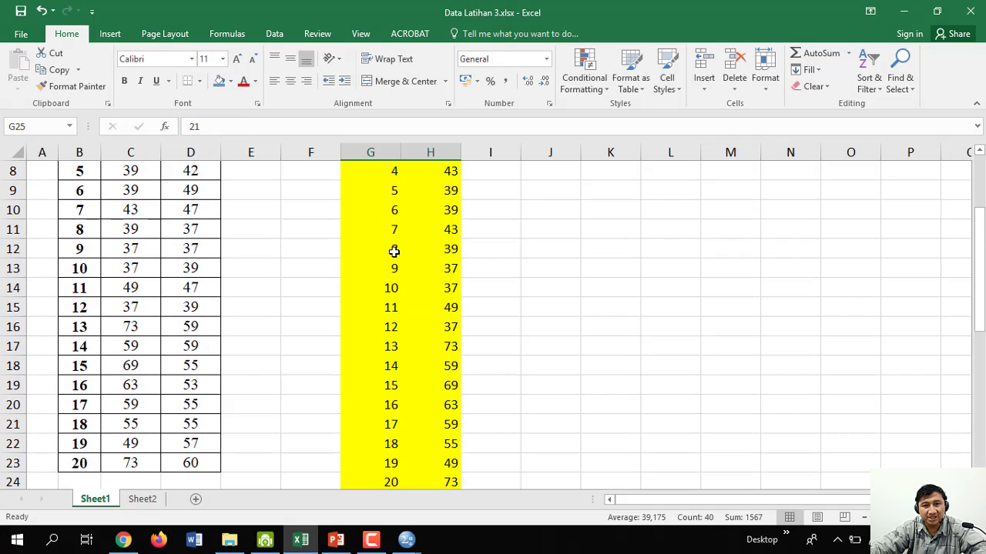
scroll(393, 252, up, 1)
scroll(392, 251, down, 4)
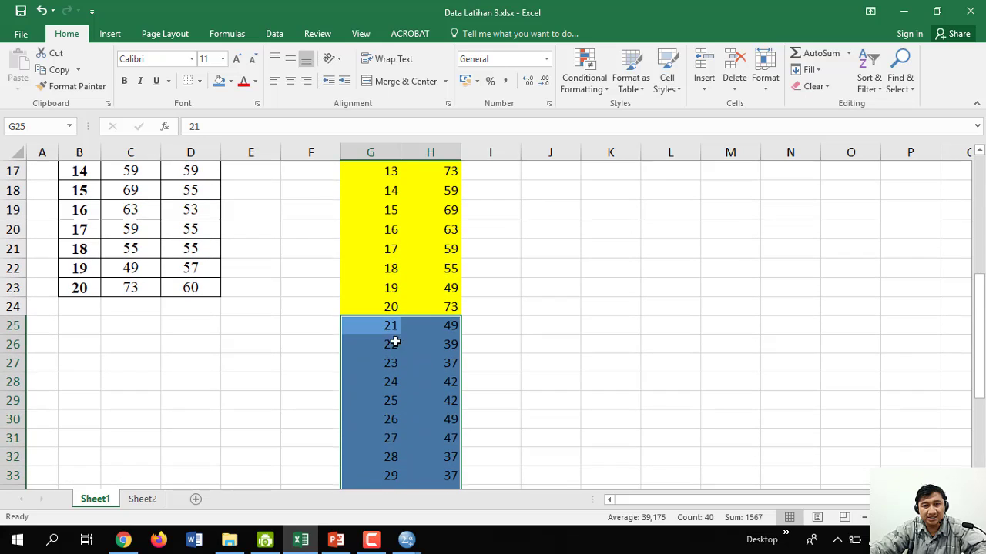
click(431, 324)
scroll(492, 336, up, 3)
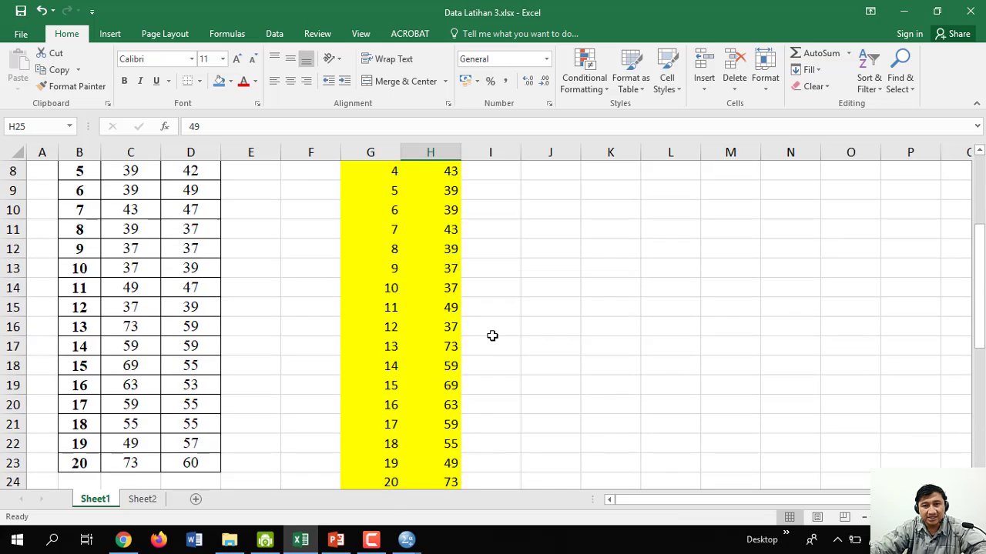
scroll(492, 336, up, 3)
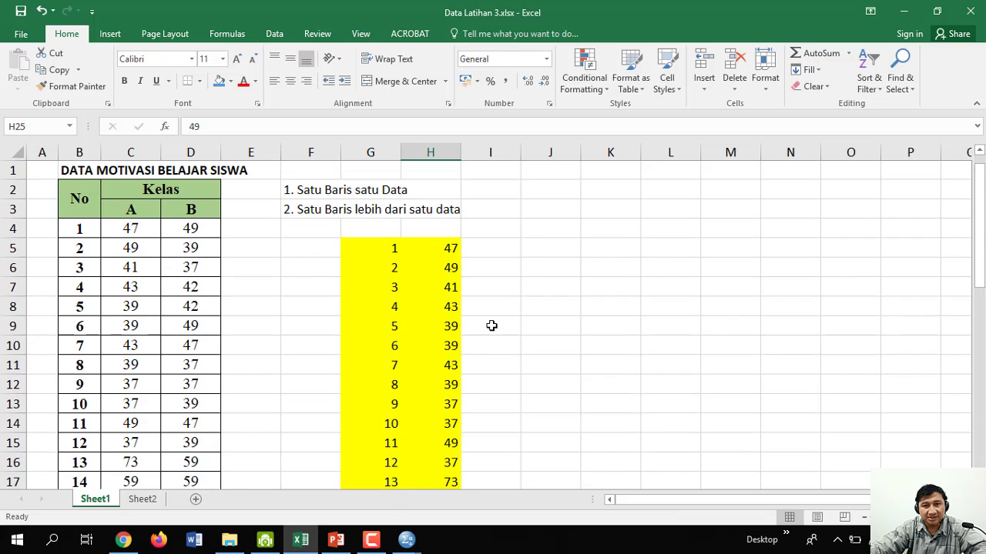
click(491, 252)
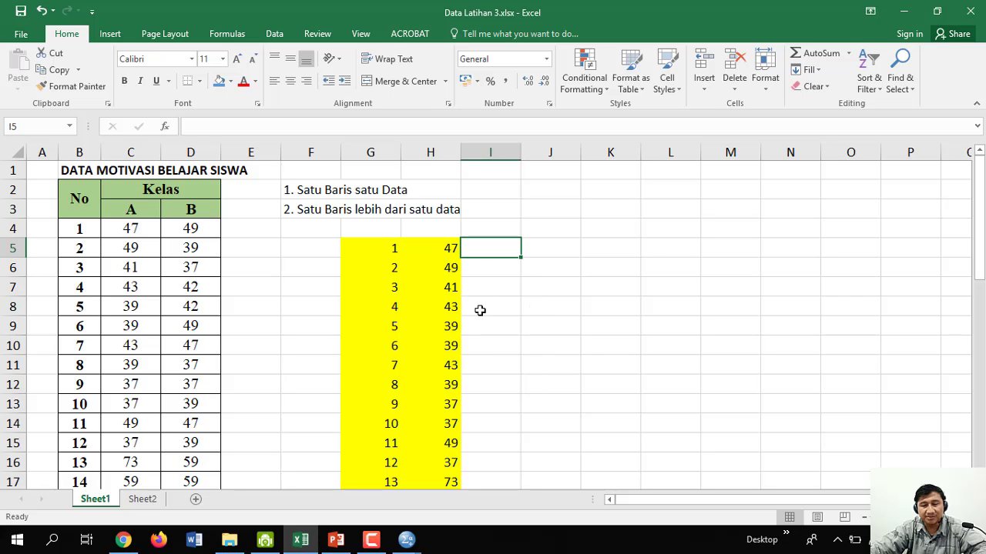
Step: Enter the class codes "Kelas A = 1" in cell J2 and "Kelas B = 2" in cell J3
click(570, 191)
text(Kelas)
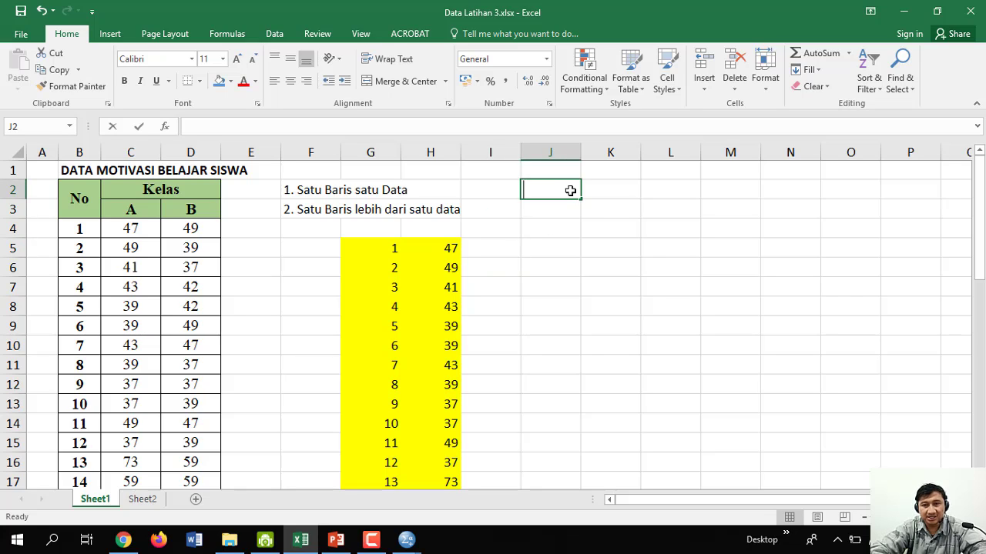
text( A)
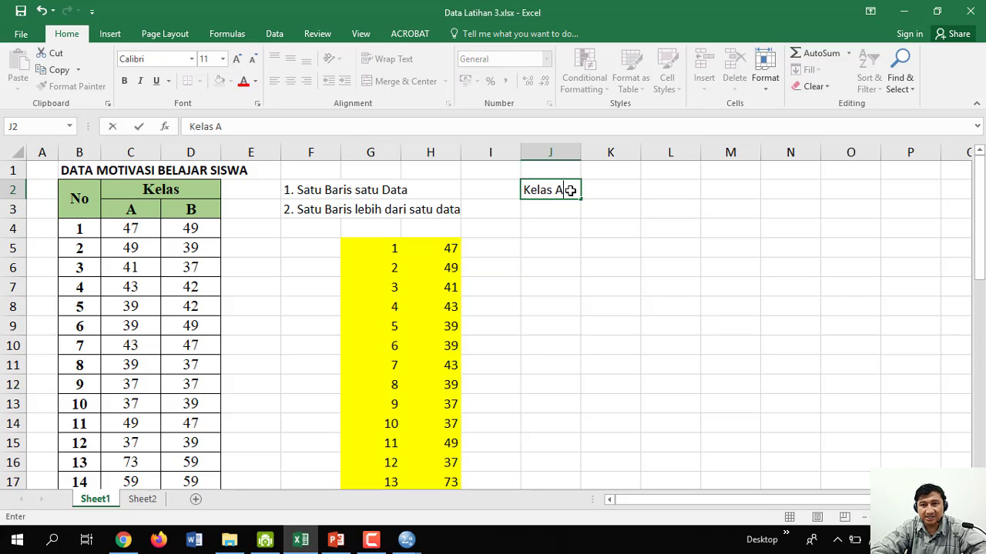
text( 1)
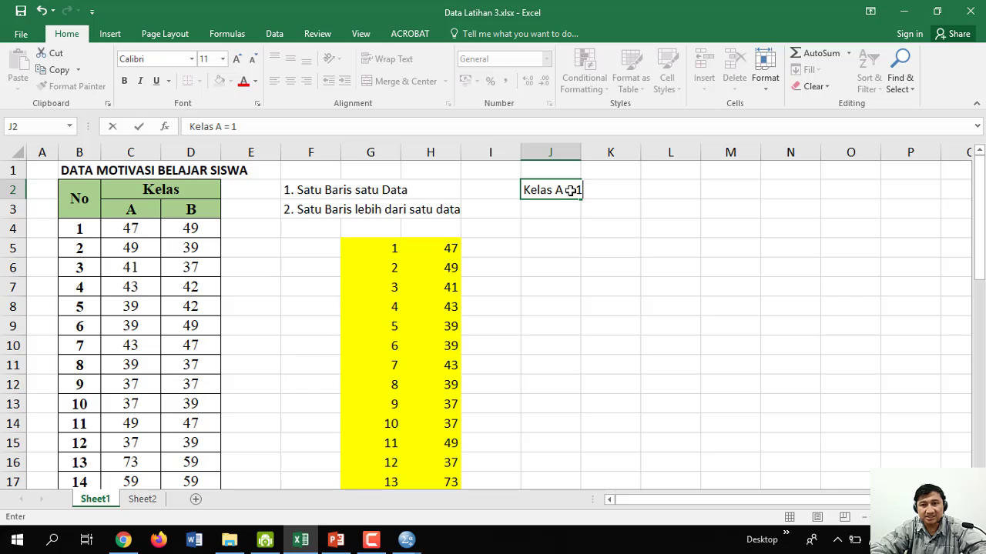
key(Return)
text(Kelas )
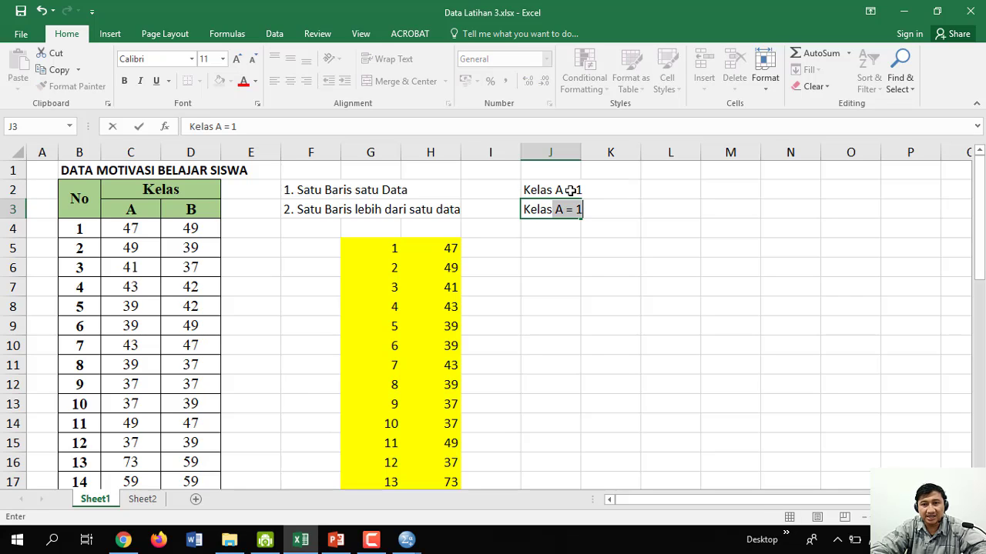
text(B =)
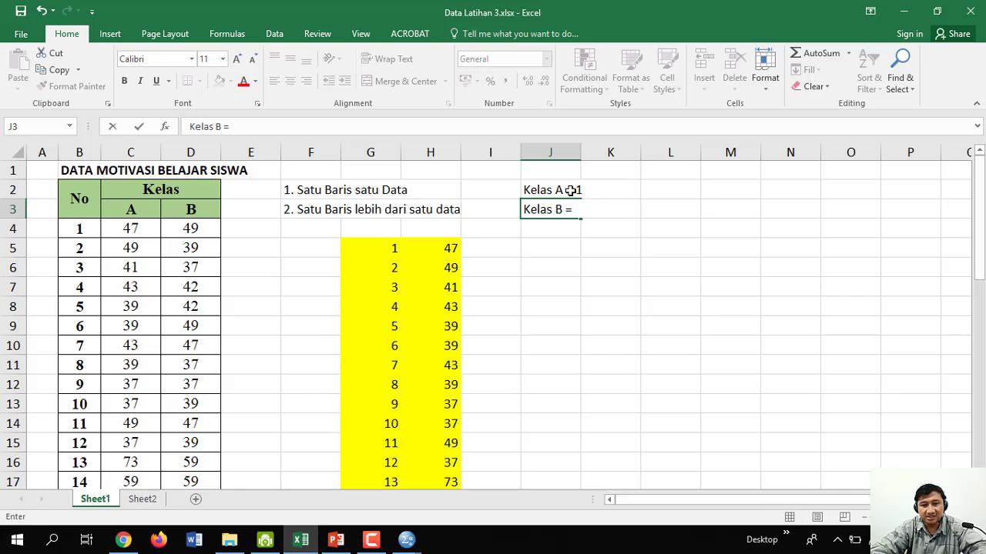
text( 2)
key(Return)
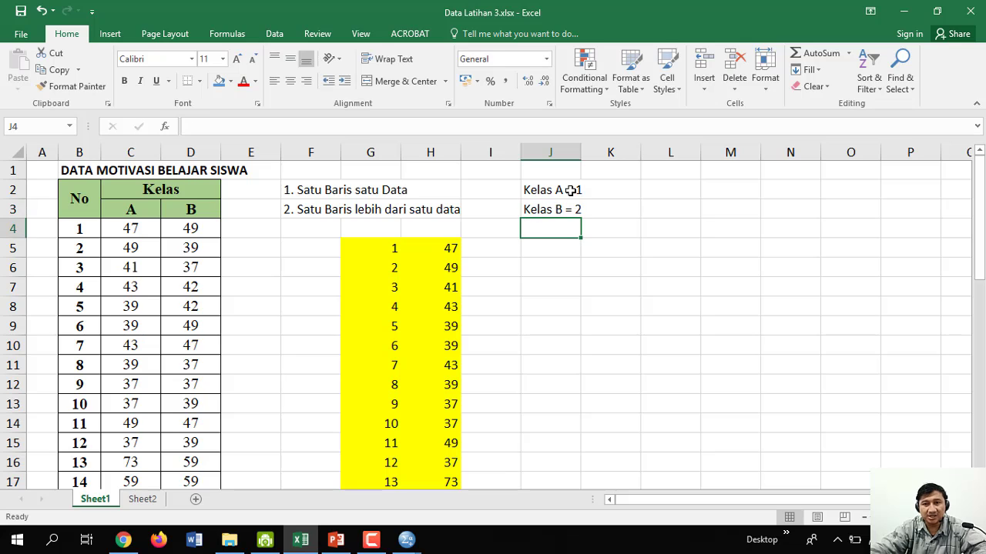
Step: Enter the class A code 1 in cell I5 and fill it down through I24 beside the yellow rows
click(482, 247)
scroll(546, 301, down, 1)
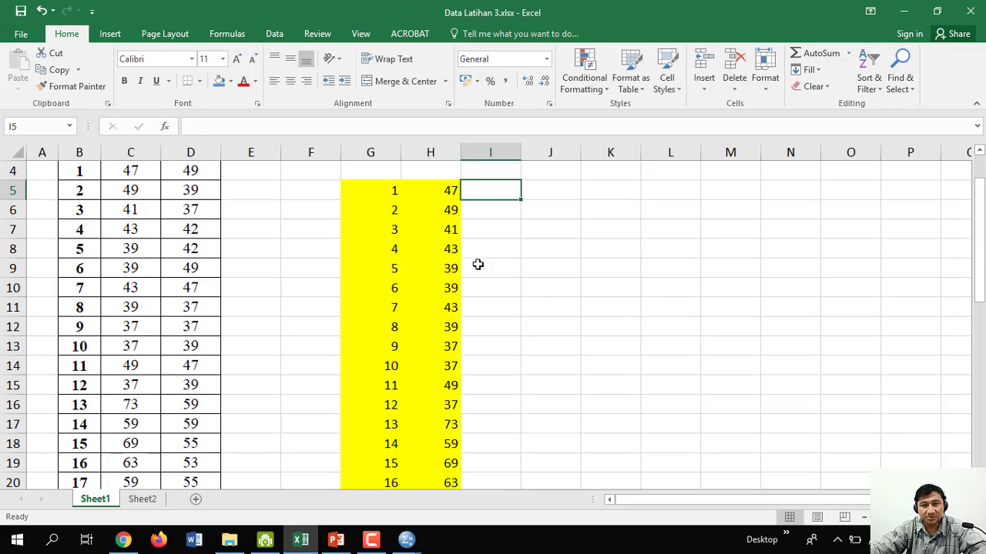
scroll(503, 274, up, 1)
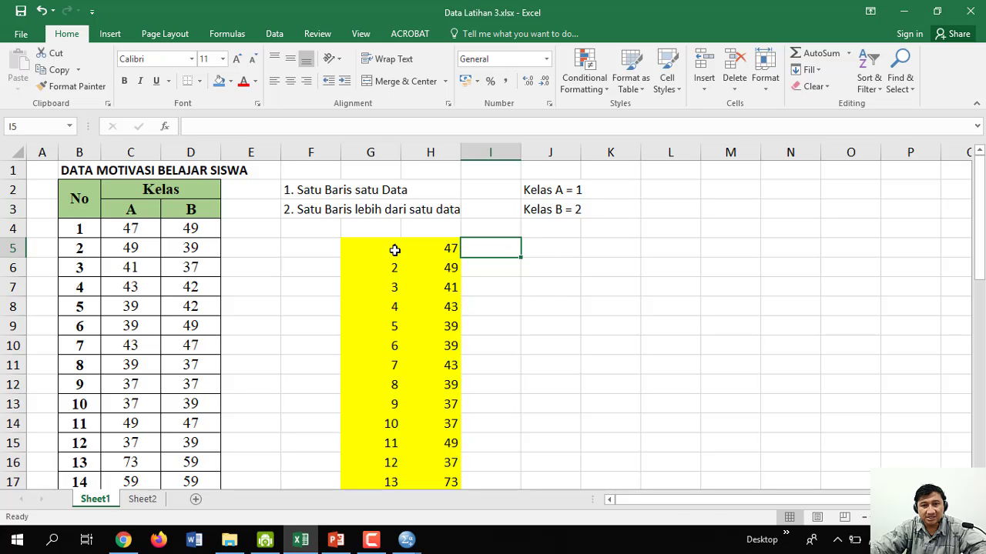
drag(393, 248, 438, 459)
scroll(488, 367, up, 3)
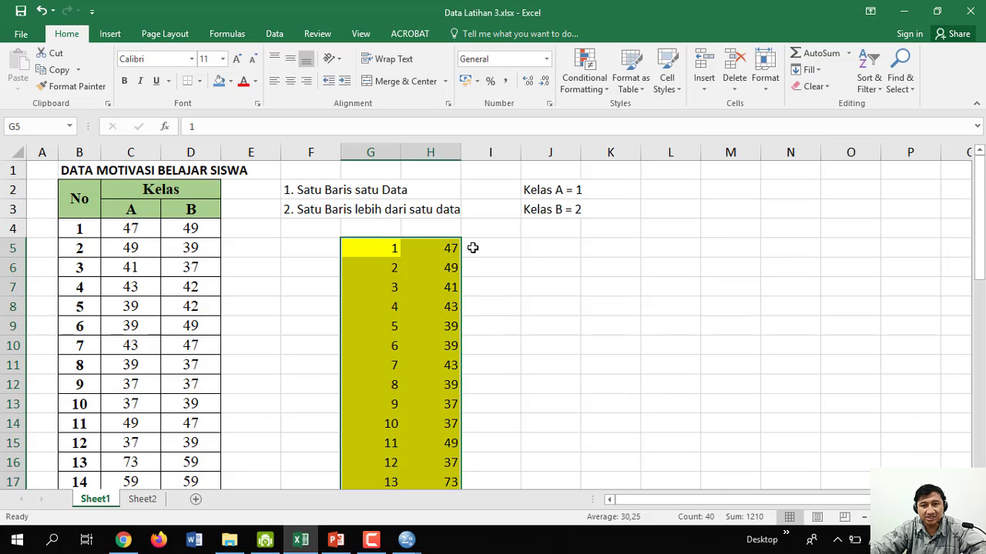
click(473, 248)
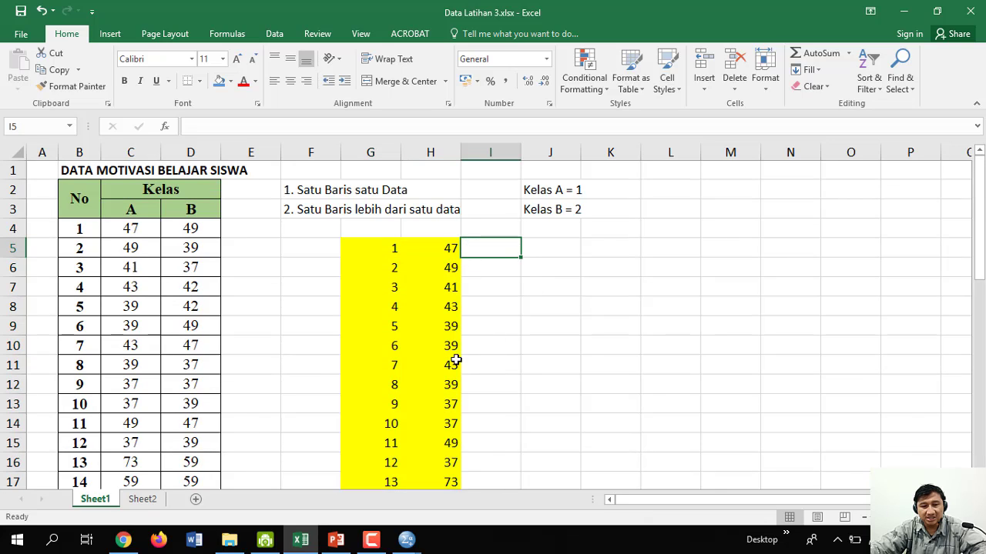
text(1)
key(Return)
click(496, 252)
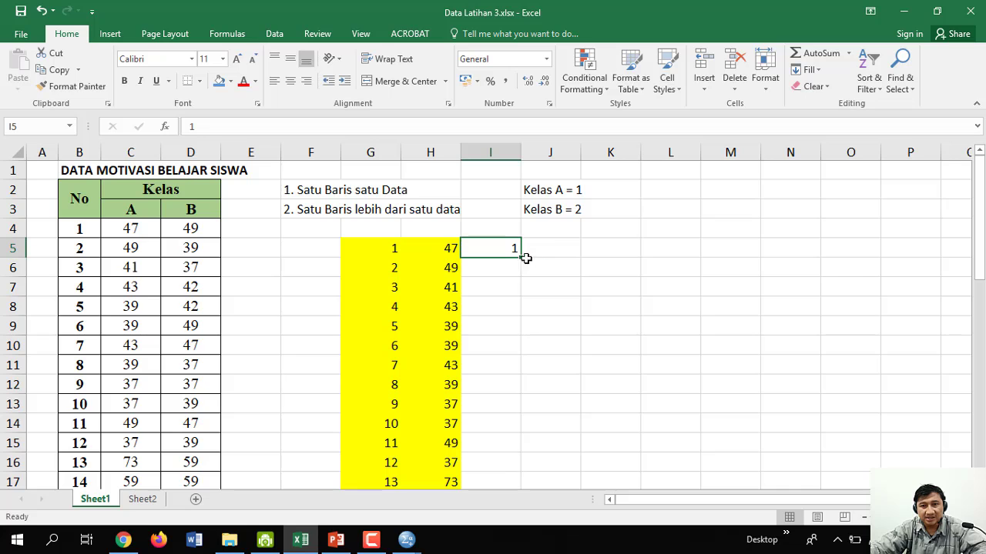
drag(524, 258, 482, 395)
scroll(484, 362, down, 2)
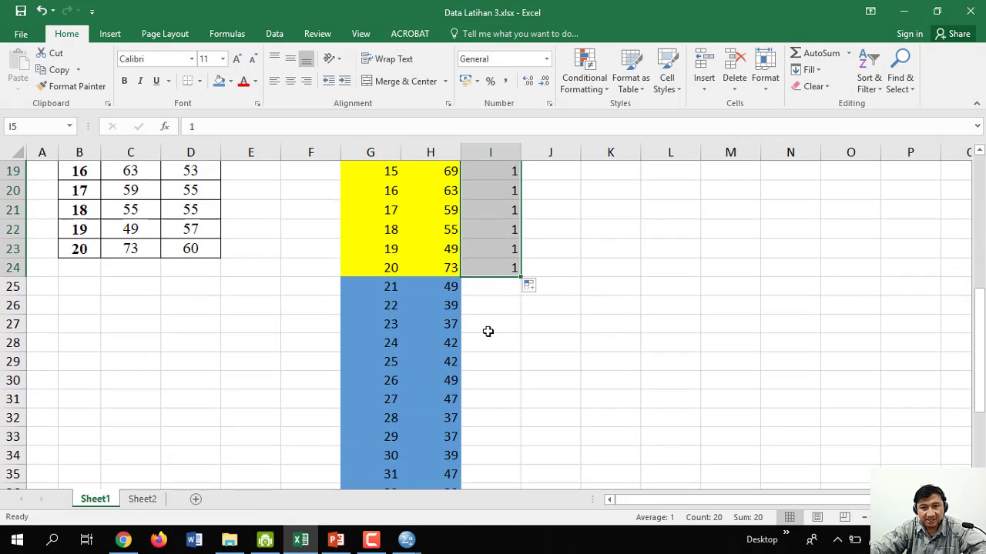
Step: Enter the class B code 2 in cell I25 and fill it down through I44 beside the blue rows
click(492, 286)
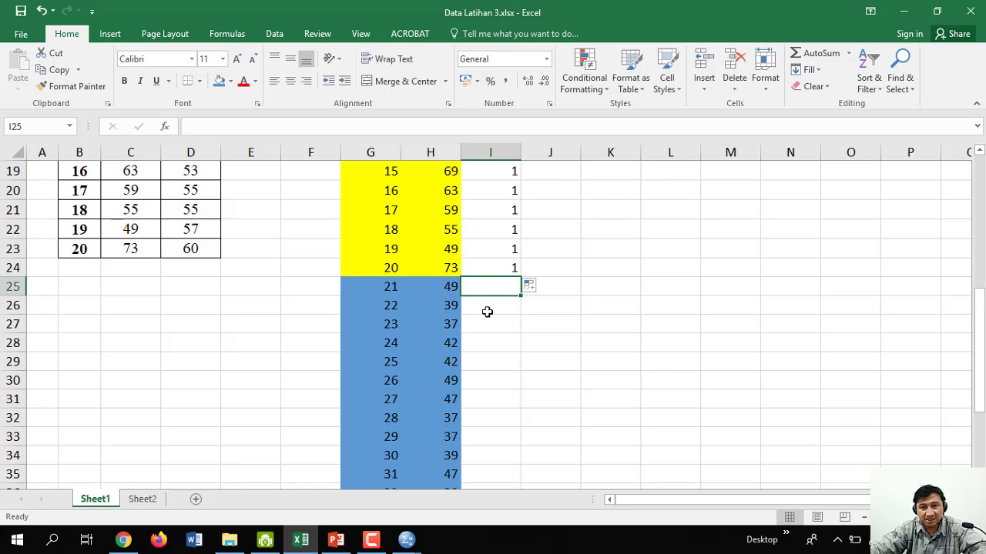
text(2)
key(Return)
scroll(490, 298, down, 2)
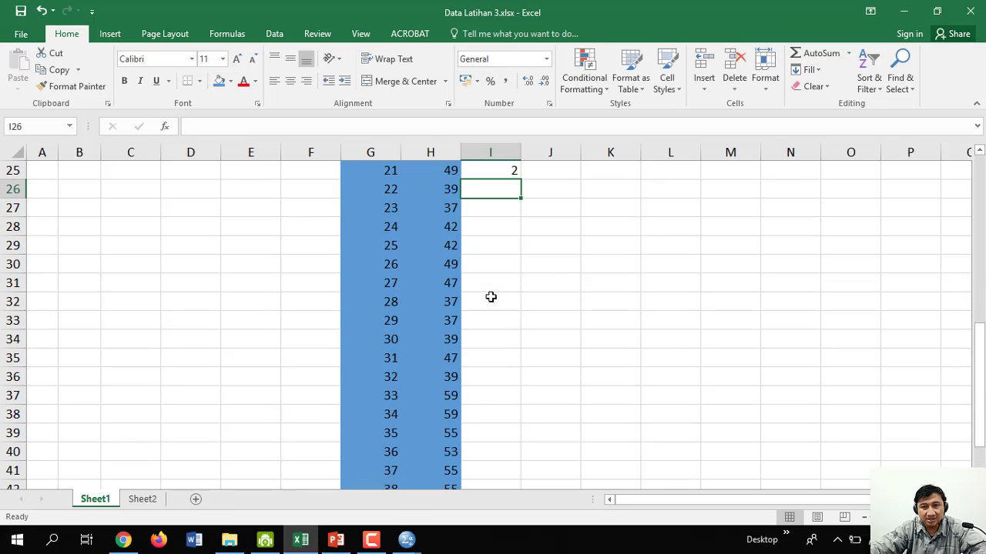
click(510, 173)
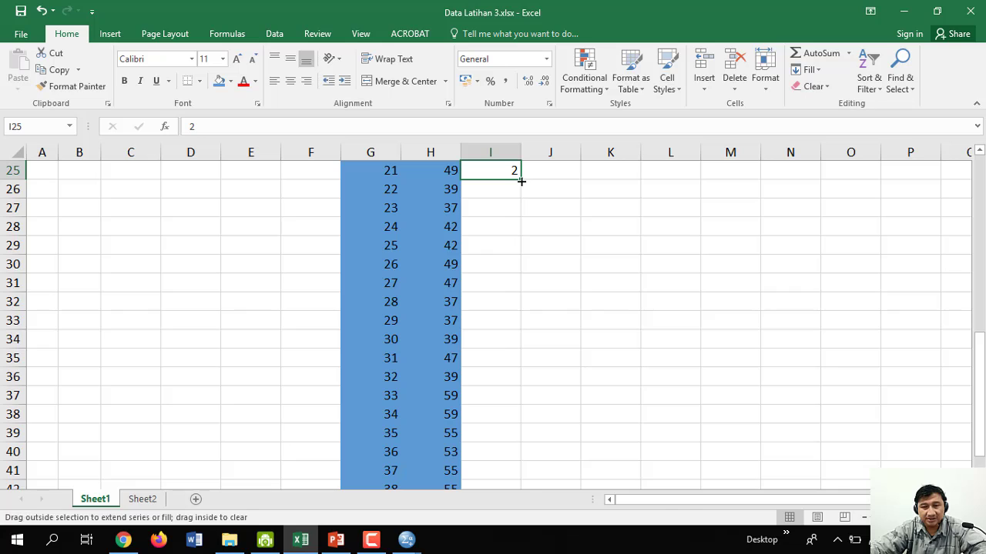
double_click(521, 178)
scroll(506, 331, down, 3)
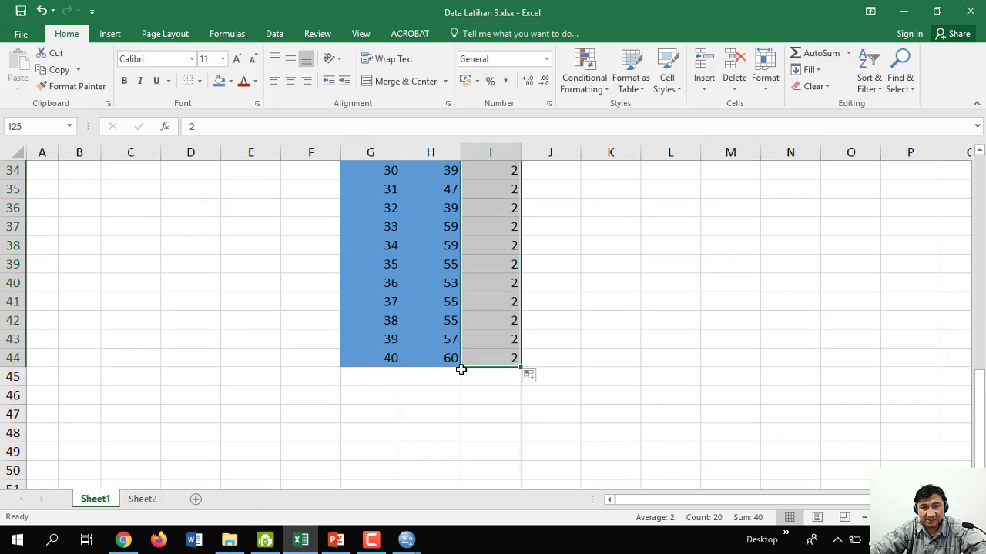
scroll(445, 367, up, 11)
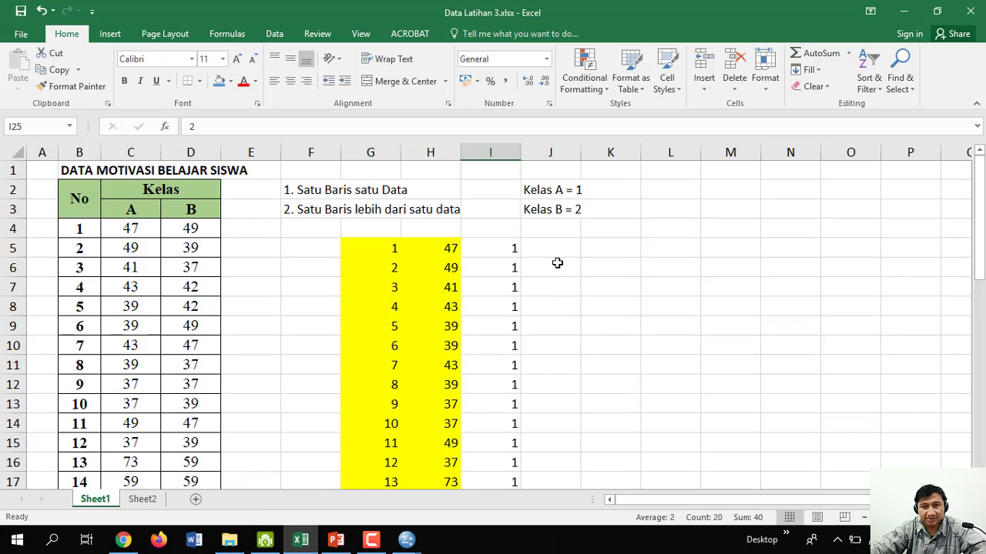
click(553, 250)
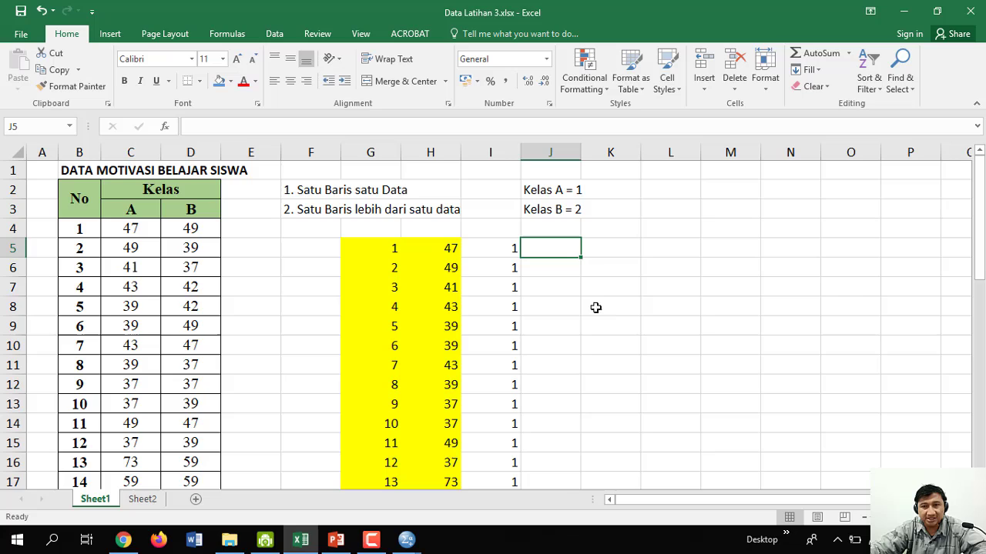
Step: Copy the stacked scores and their class codes in H5:I44
click(429, 254)
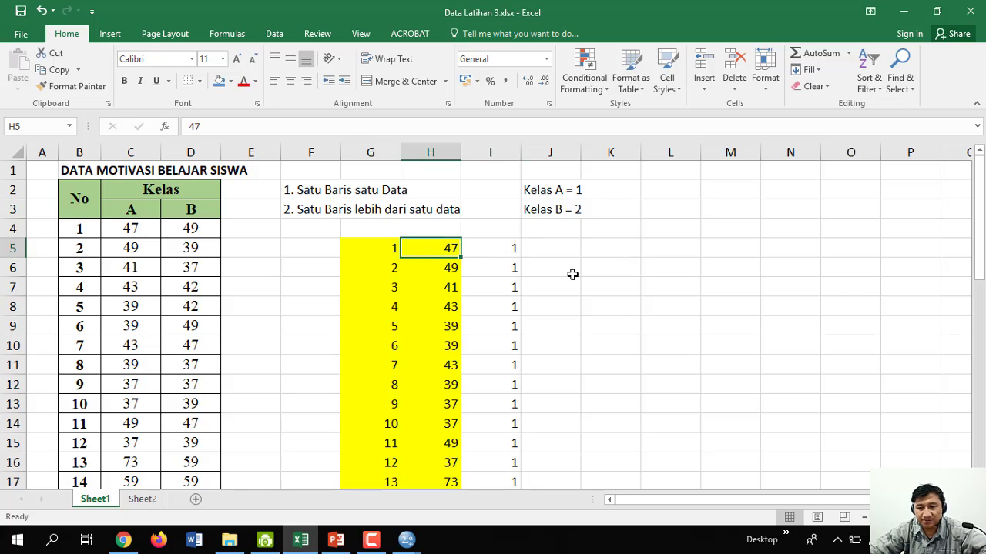
key(ctrl+shift+Down)
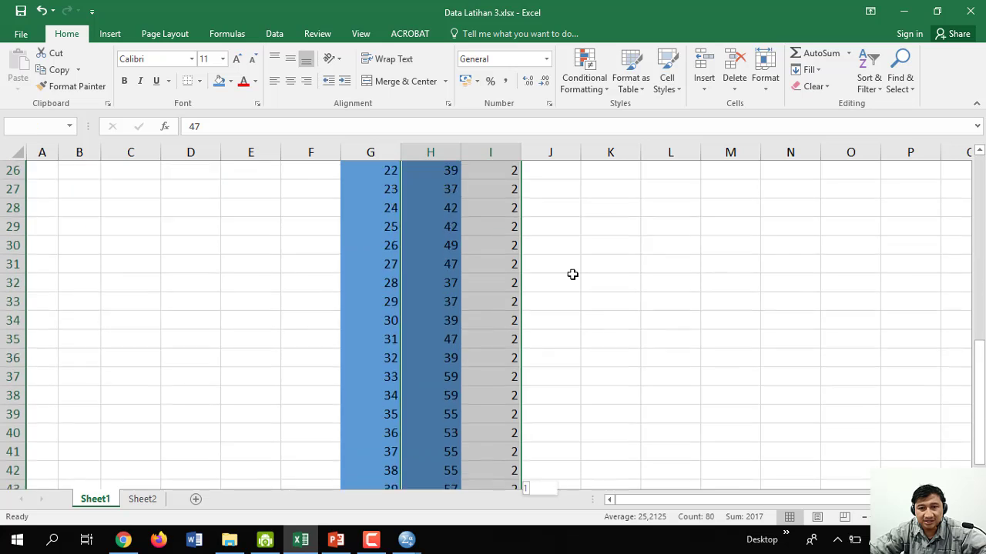
key(ctrl+c)
scroll(492, 297, up, 9)
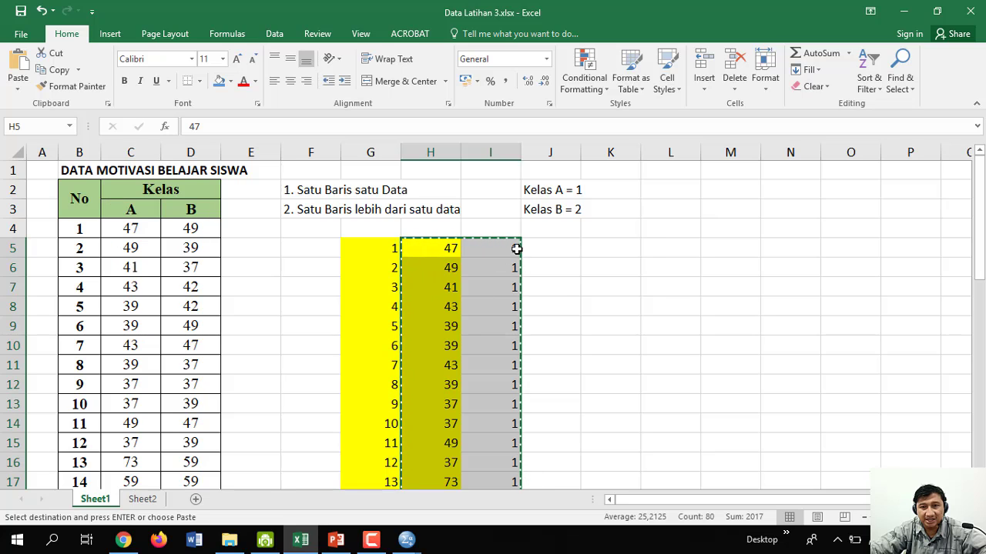
scroll(482, 282, down, 1)
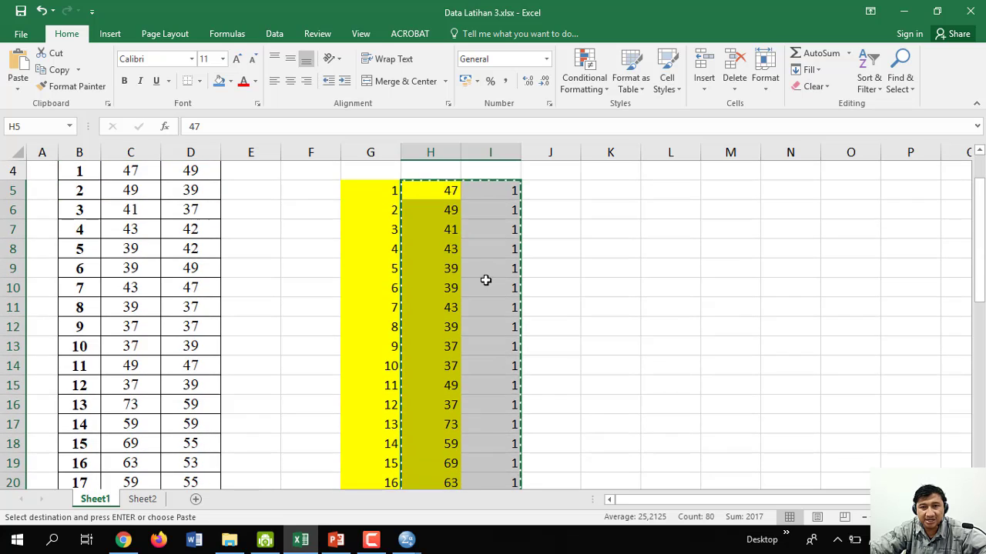
scroll(502, 209, down, 4)
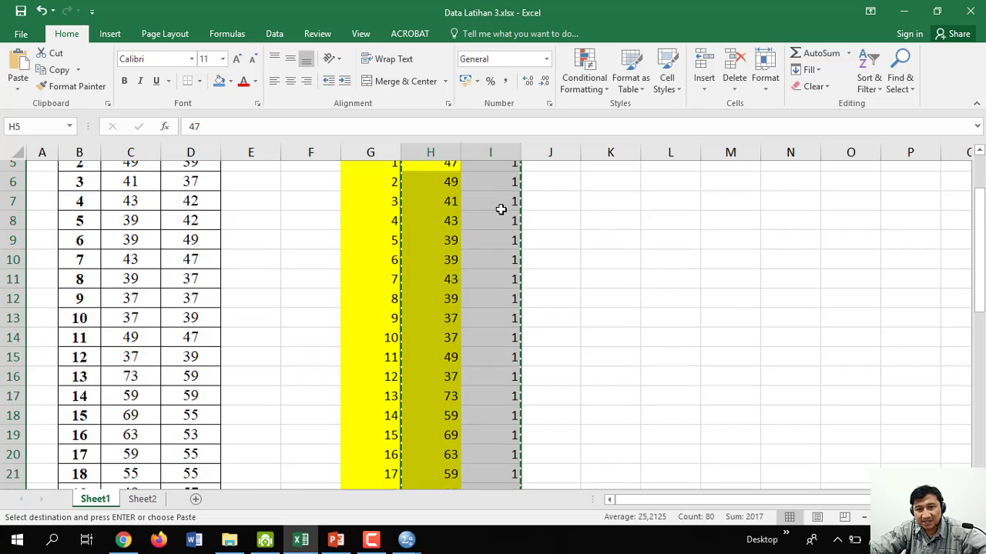
scroll(499, 254, up, 4)
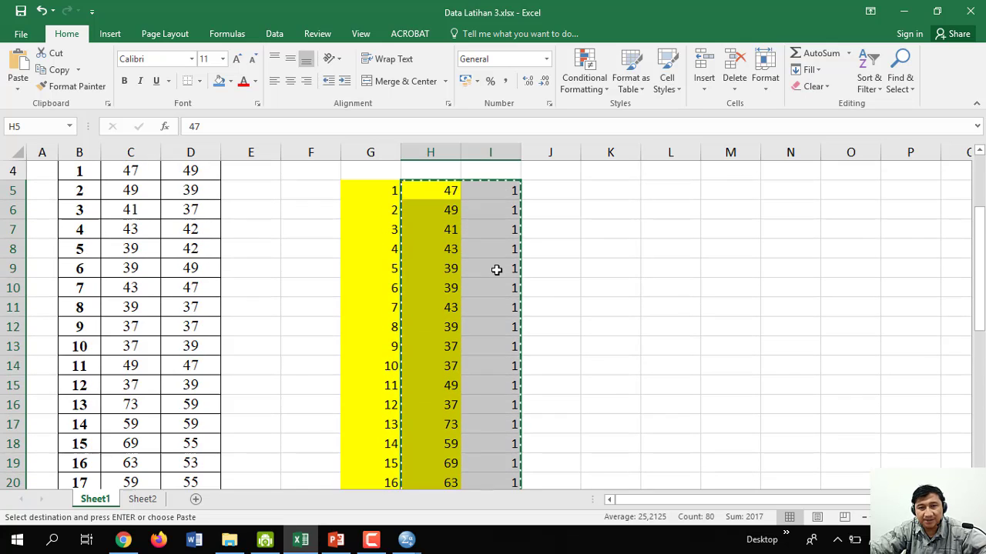
Step: Switch to the SPSS Data Editor and paste the copied scores and codes from row 1 of the first empty column after Kelas_B
click(406, 540)
click(447, 485)
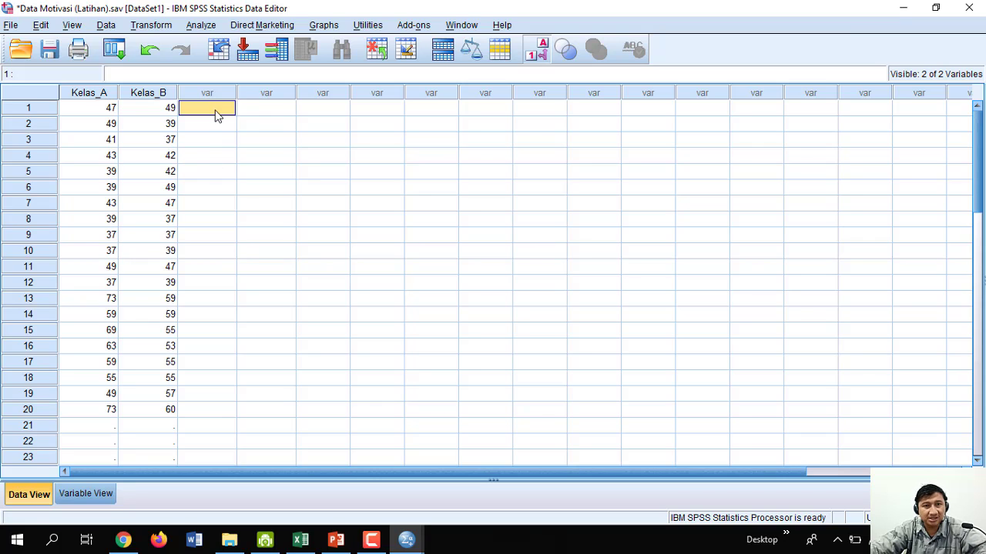
key(ctrl+v)
scroll(229, 237, down, 2)
scroll(229, 235, down, 4)
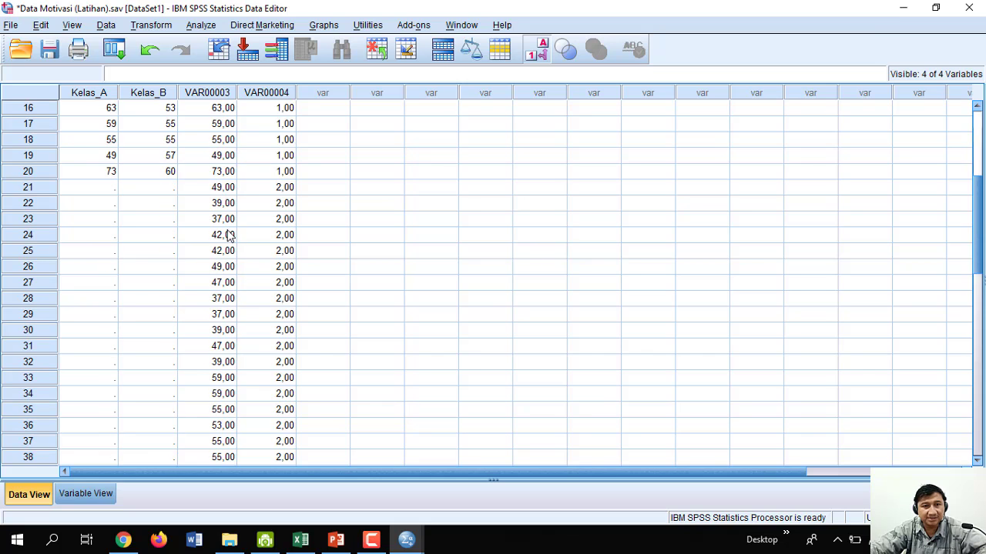
scroll(229, 258, up, 6)
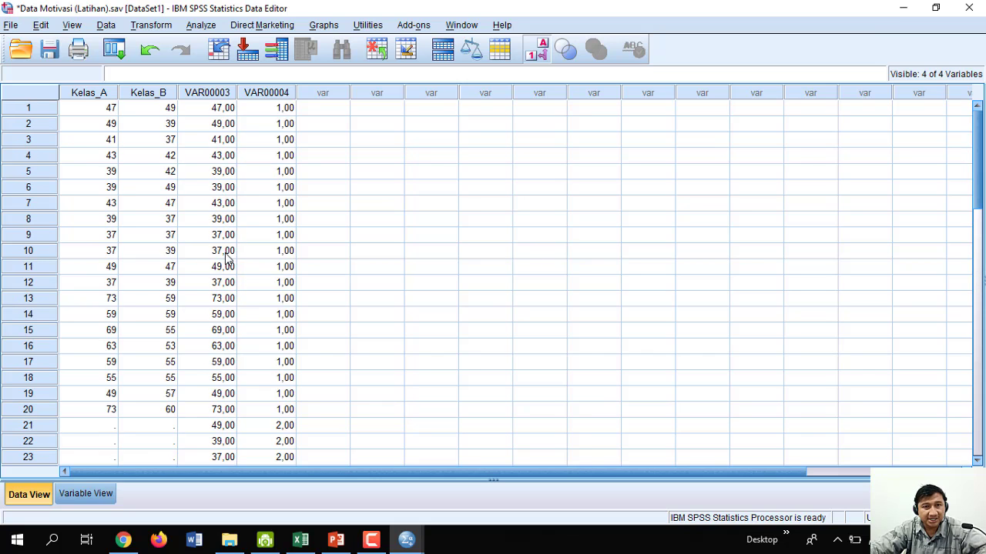
Step: Examine the pasted scores and codes down to row 40, comparing the class A rows 1–20 with the class B rows below
click(203, 109)
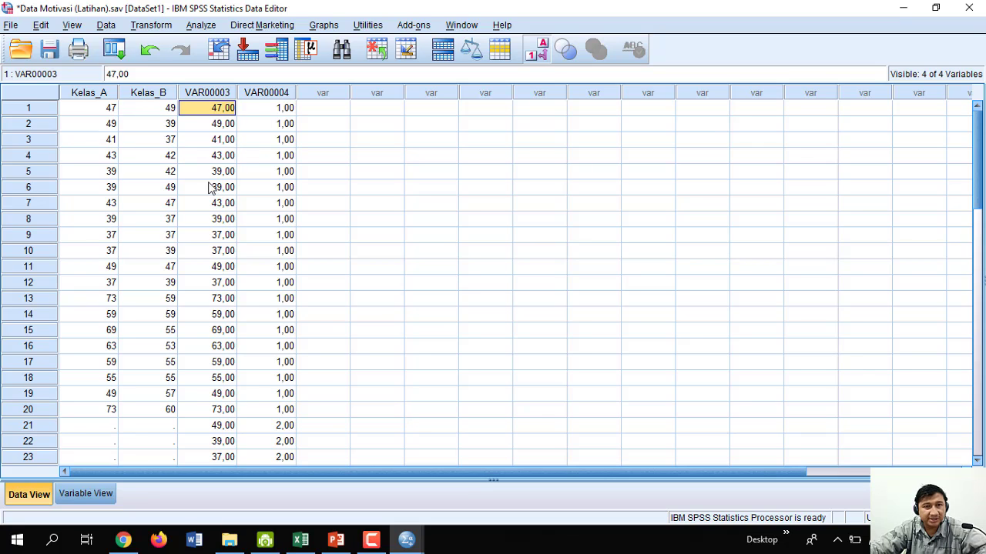
scroll(215, 146, down, 5)
scroll(216, 162, down, 3)
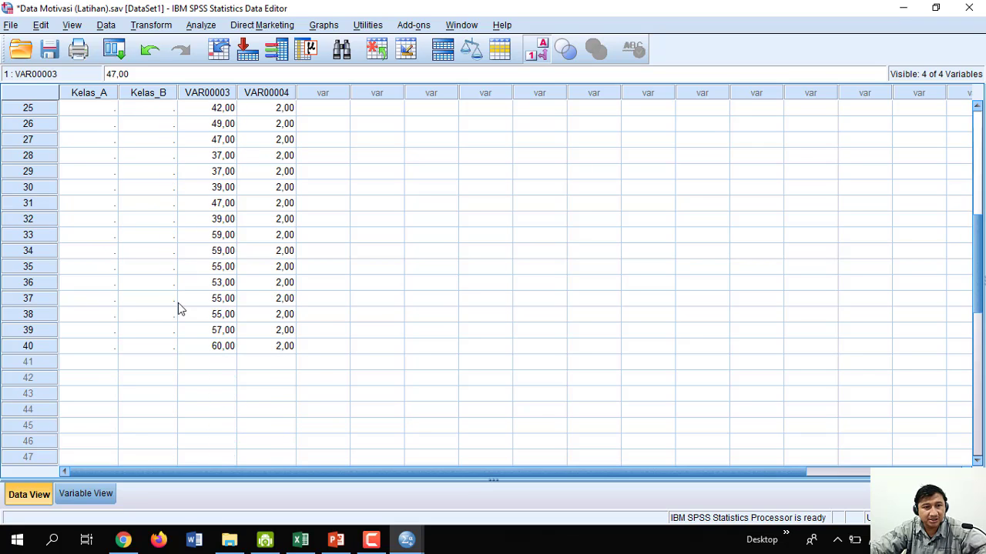
click(31, 346)
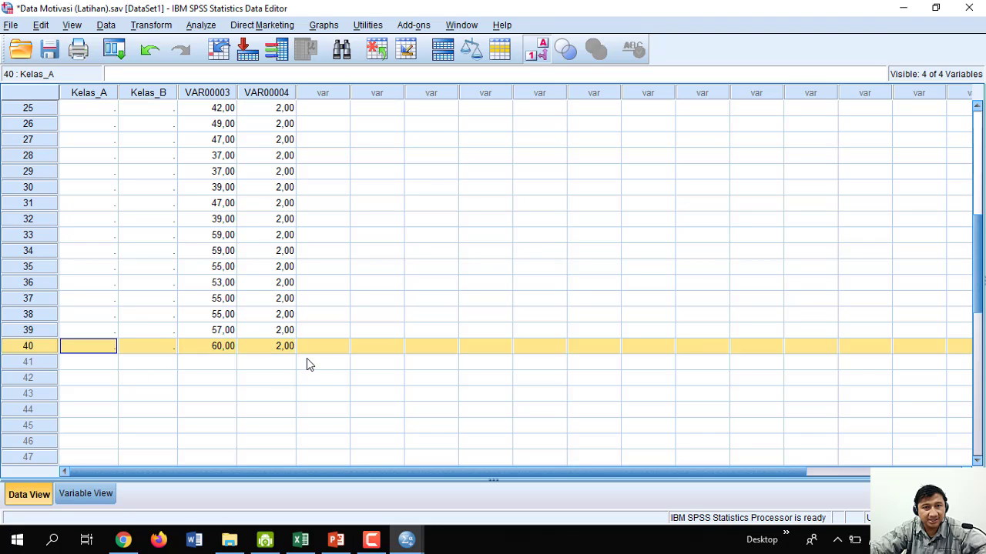
scroll(306, 363, up, 8)
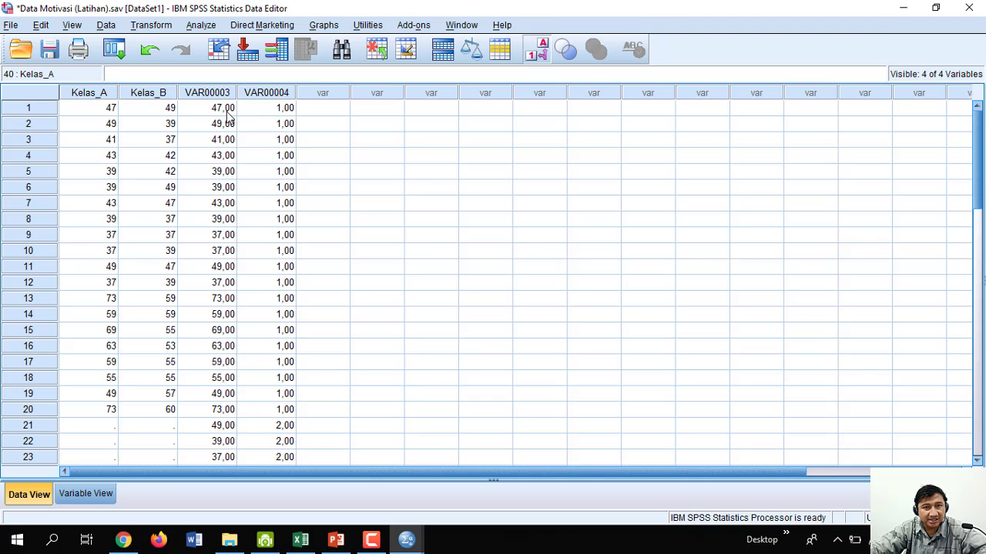
drag(228, 114, 285, 413)
scroll(281, 412, down, 4)
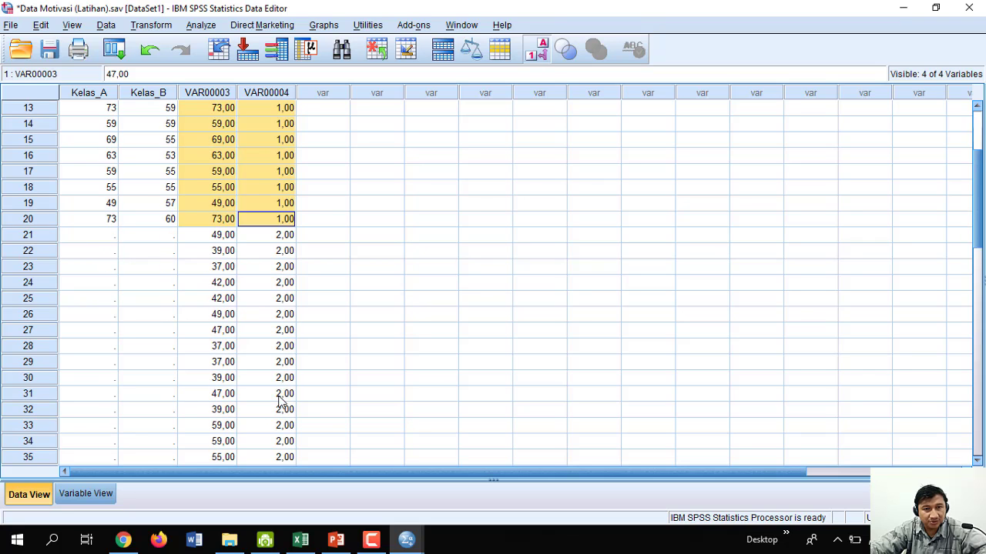
drag(231, 236, 282, 434)
scroll(245, 359, up, 7)
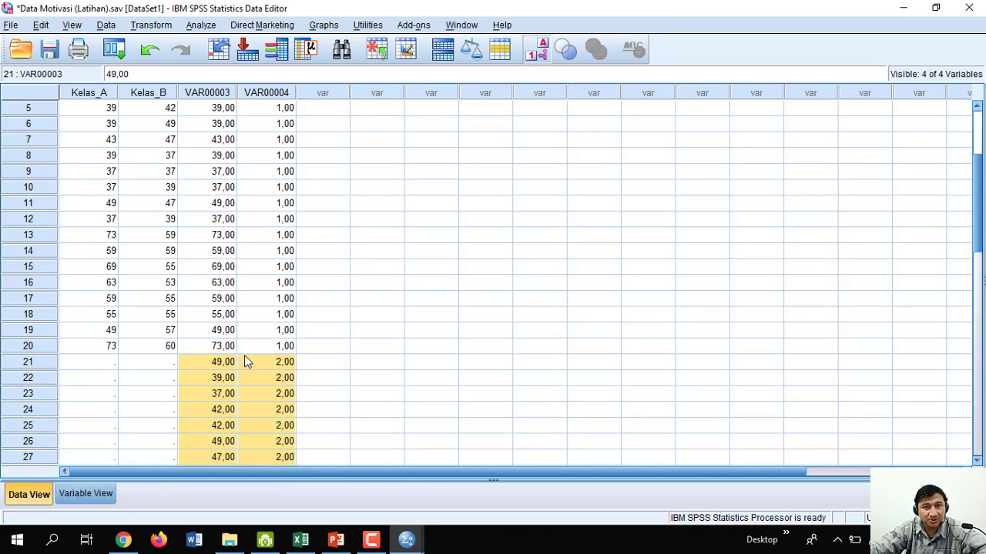
click(316, 112)
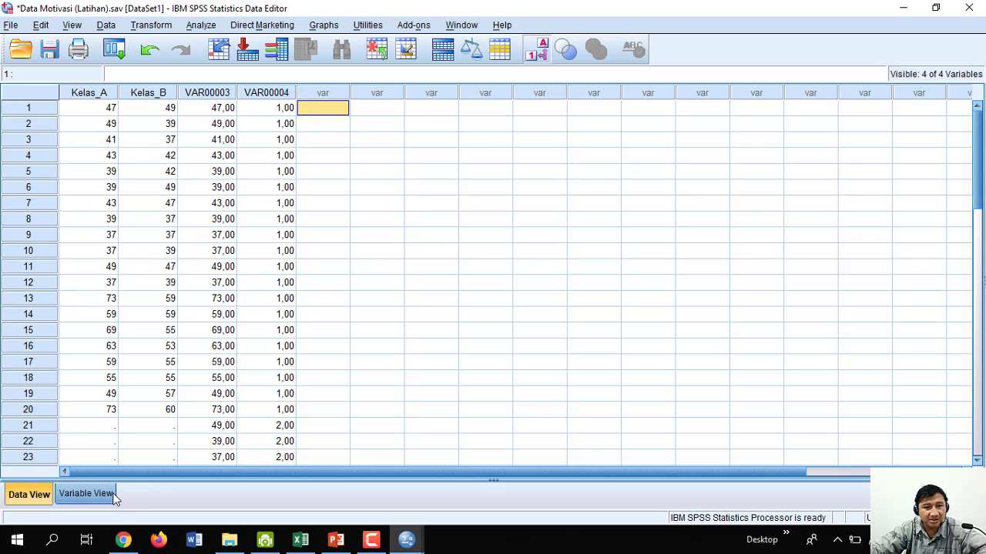
Step: Rename the third variable, which holds the stacked scores, as Motivasi_Belajar
click(87, 494)
click(93, 124)
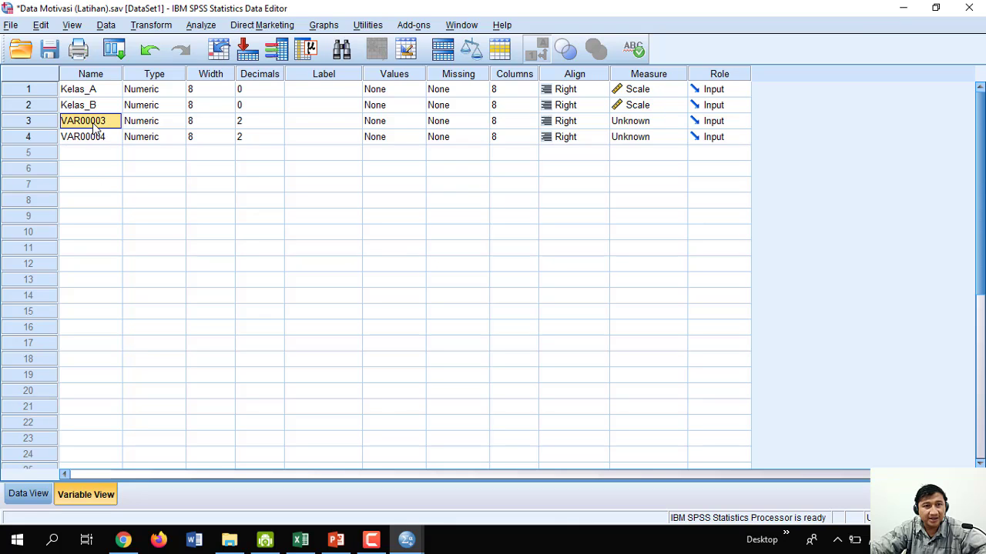
click(47, 125)
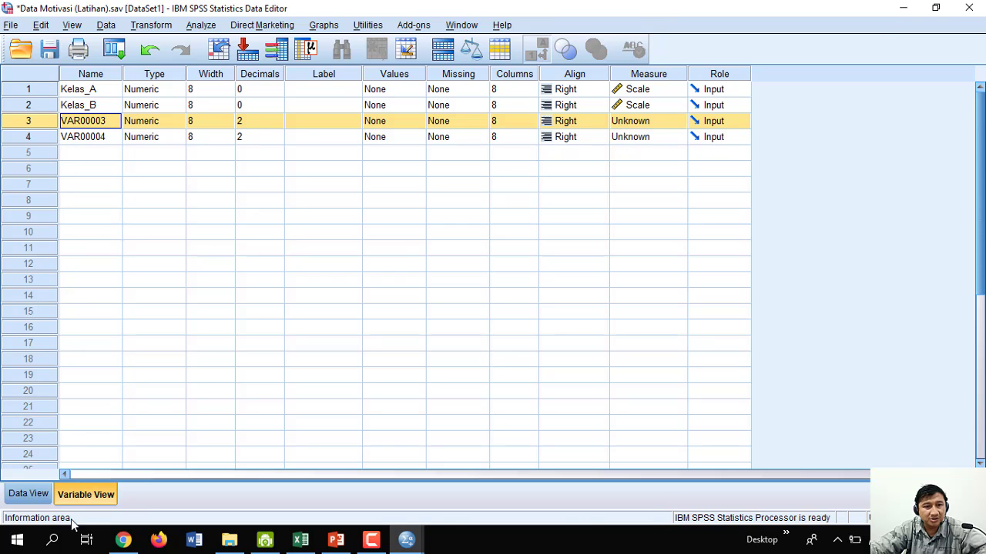
click(30, 493)
click(221, 94)
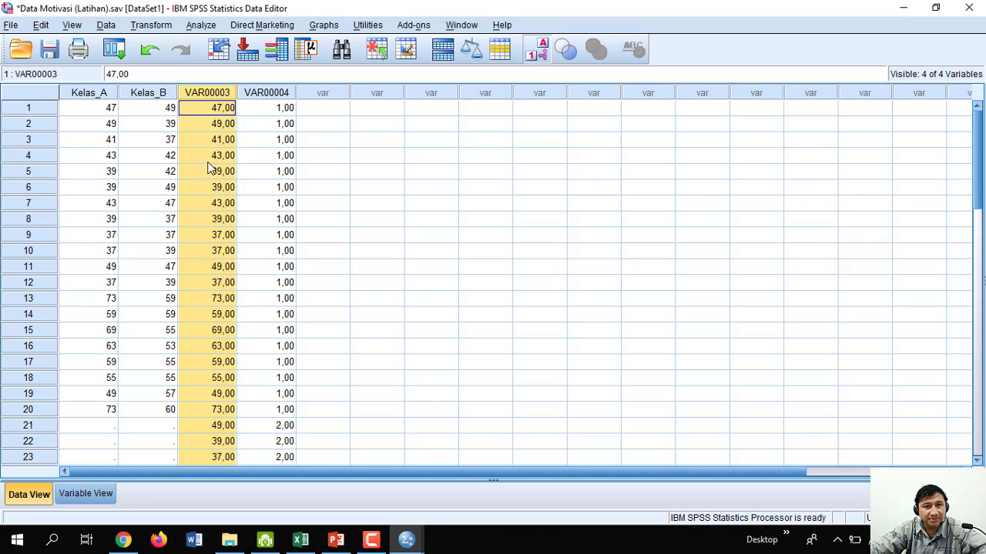
click(86, 493)
click(97, 125)
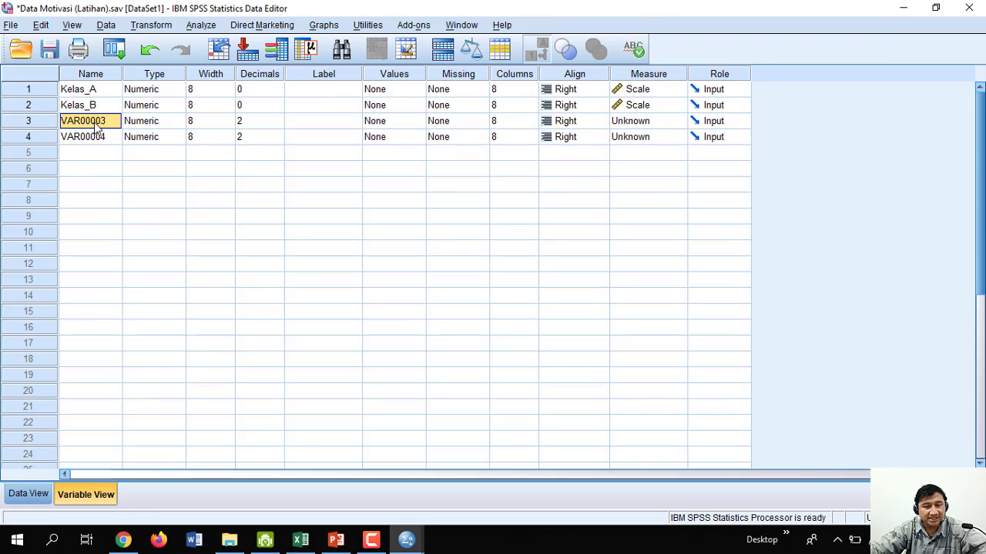
text(M)
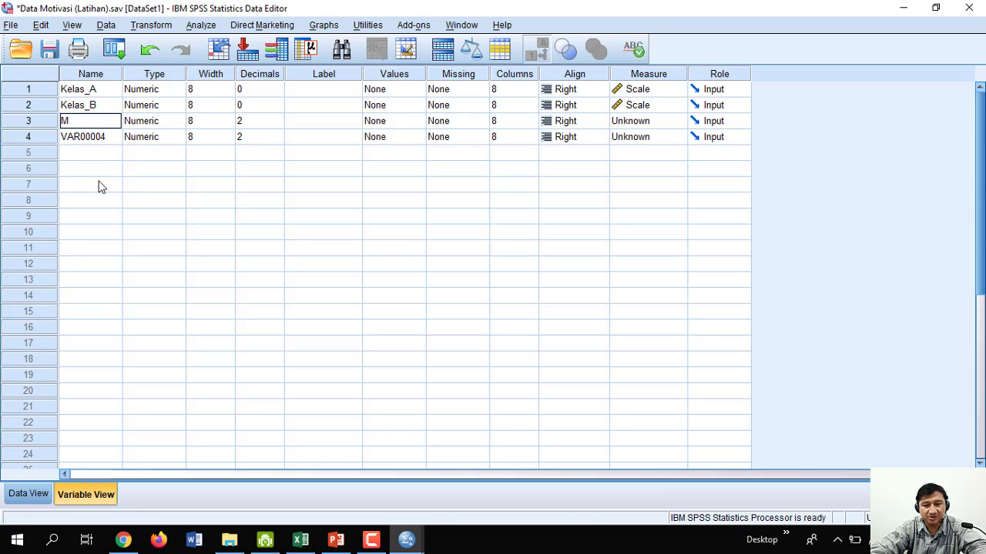
text(otivasi_B)
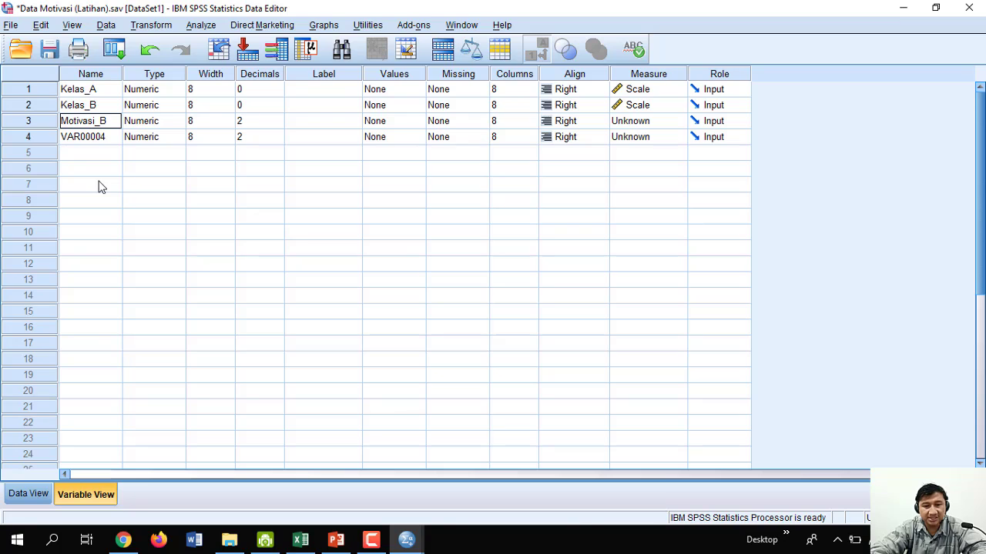
text(elajar)
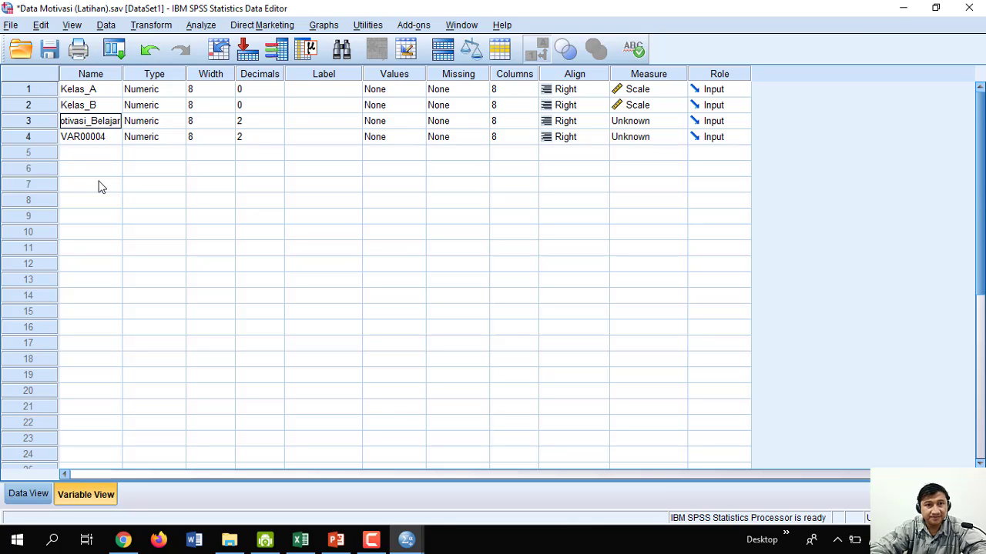
Step: Confirm the third variable's name and rename the fourth variable, which holds the class codes, as Kelas
key(Return)
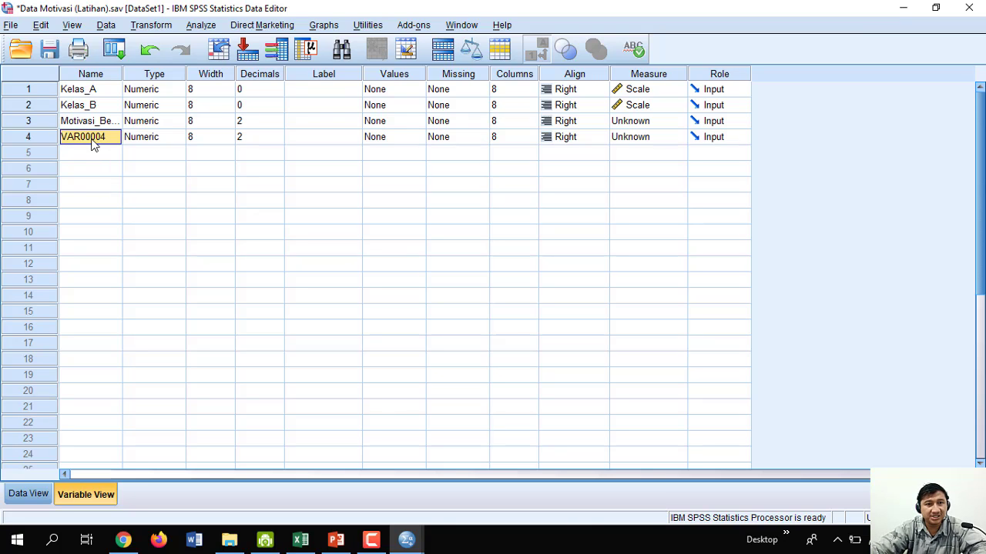
click(29, 140)
click(86, 140)
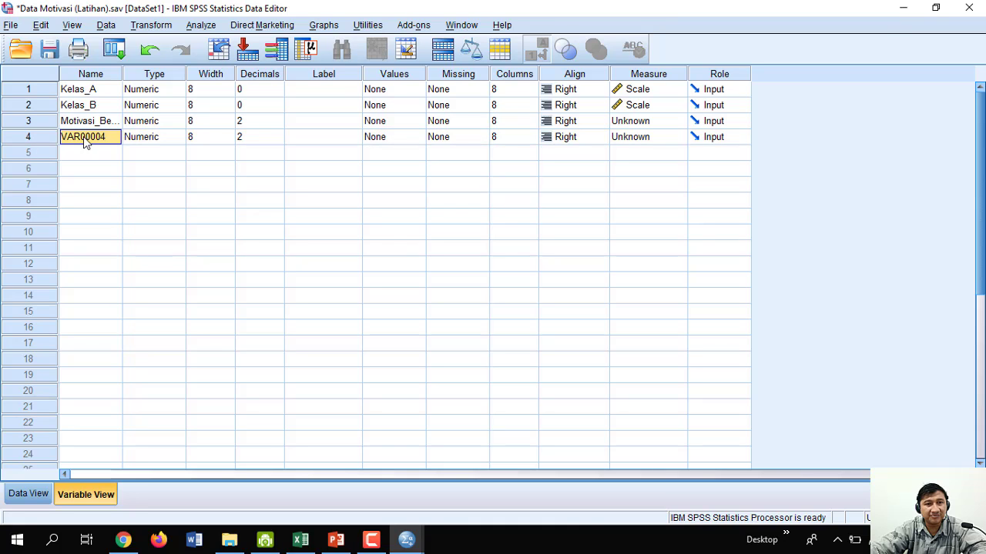
click(29, 493)
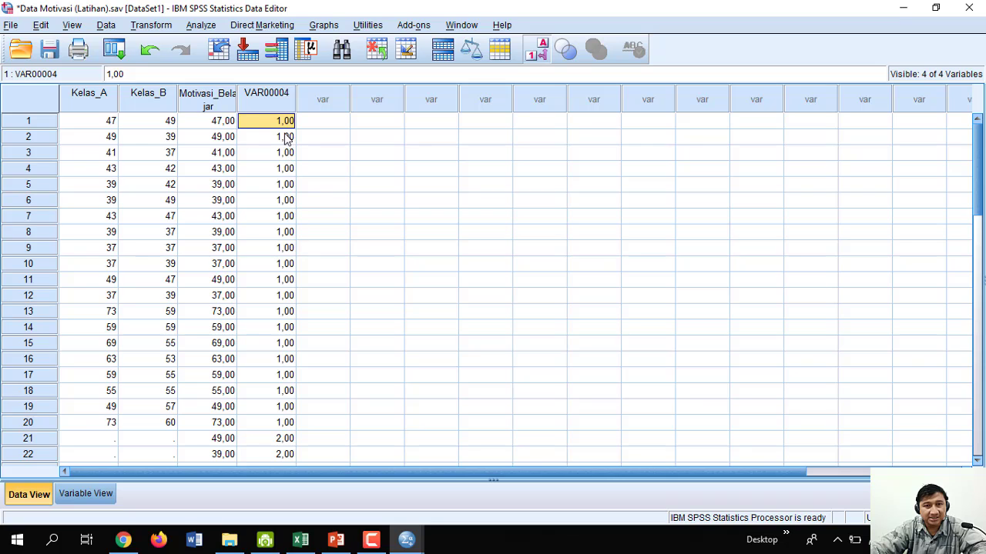
click(285, 437)
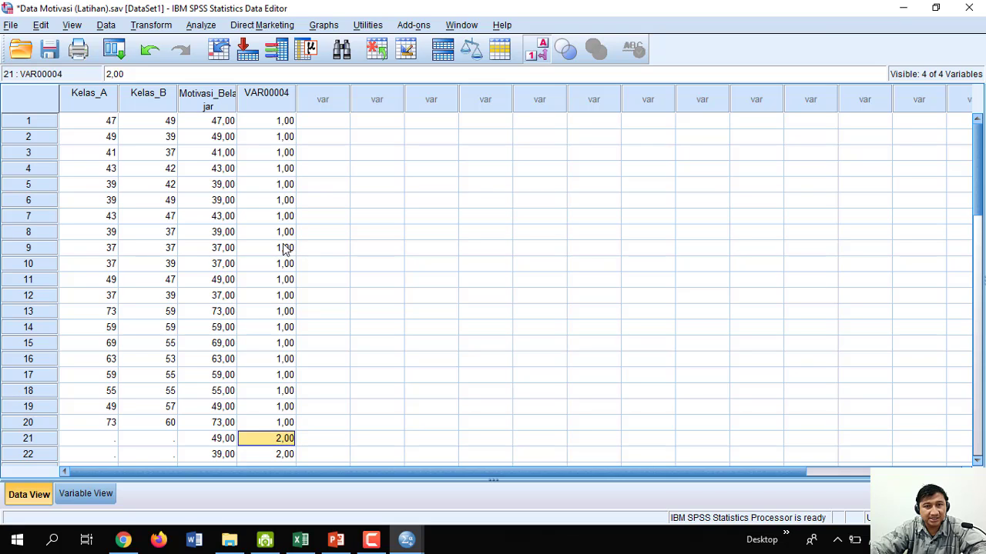
click(87, 493)
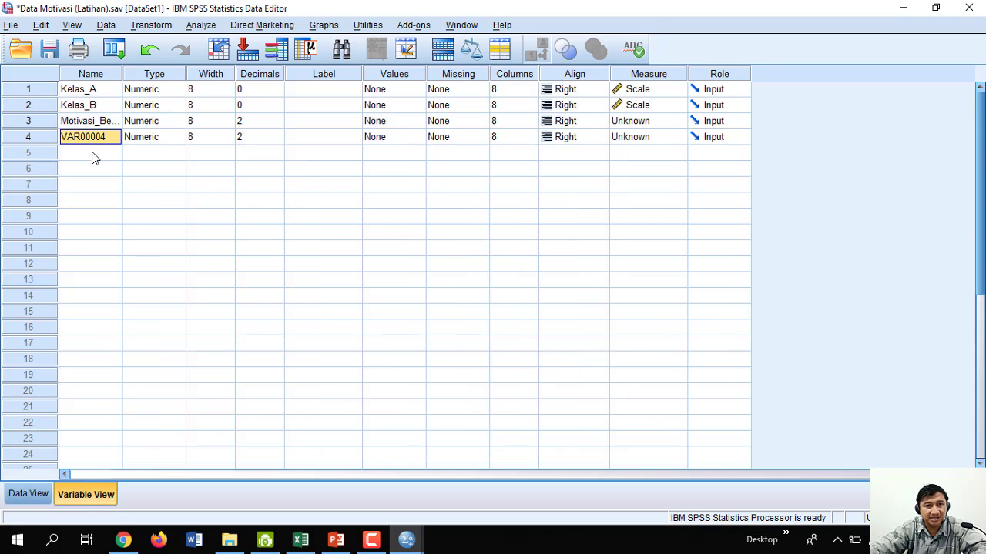
text(Kelas)
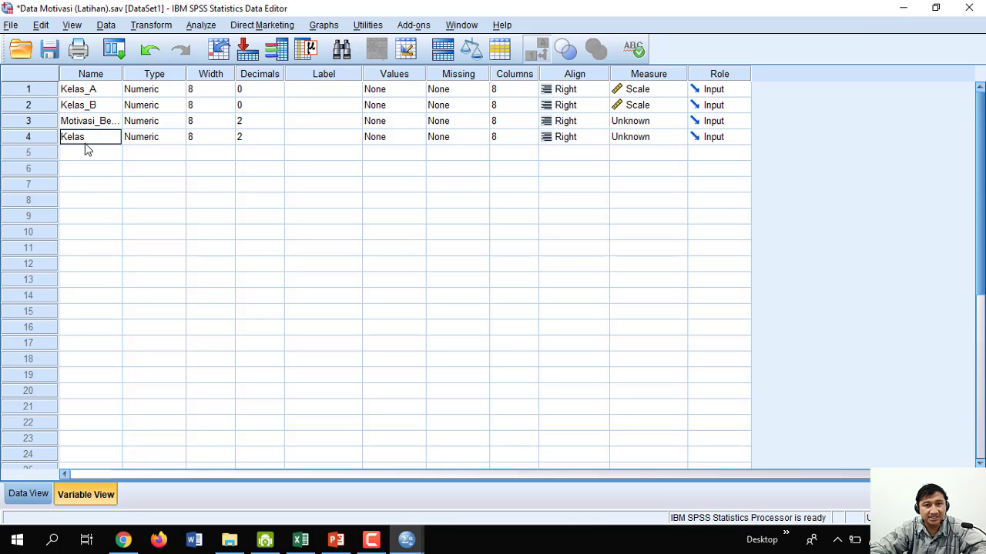
click(87, 150)
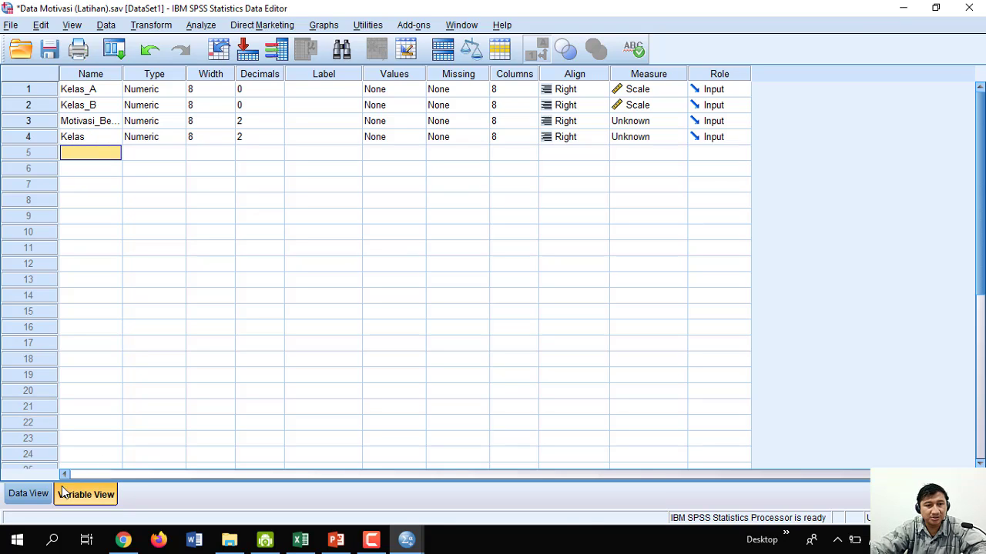
Step: Set the decimals of Motivasi_Belajar and Kelas to 0
click(278, 128)
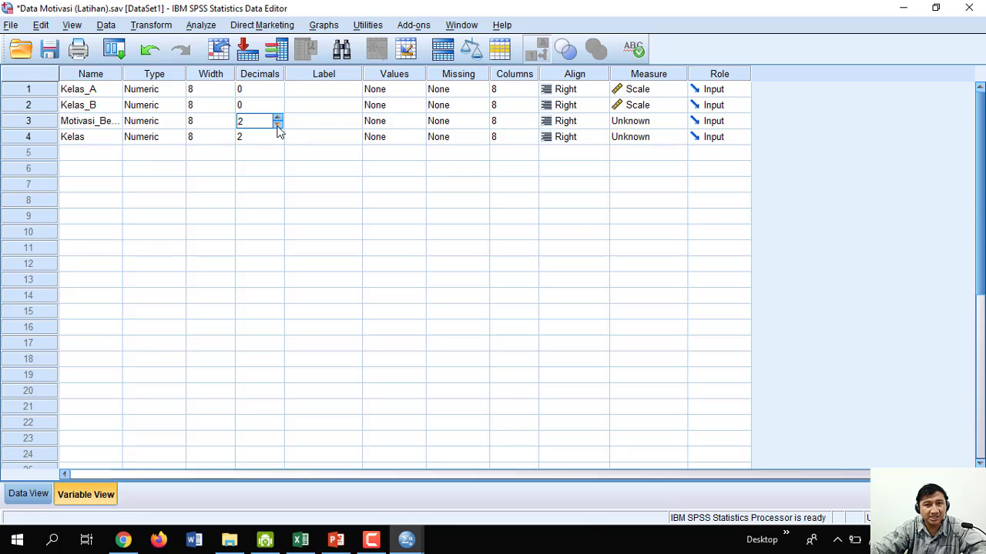
click(278, 124)
click(278, 124)
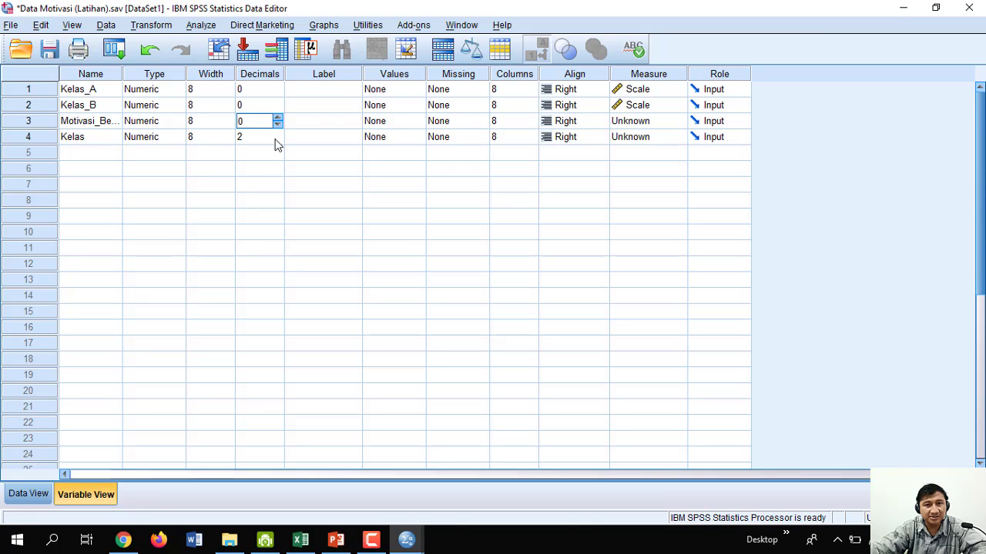
click(274, 141)
click(278, 143)
click(100, 141)
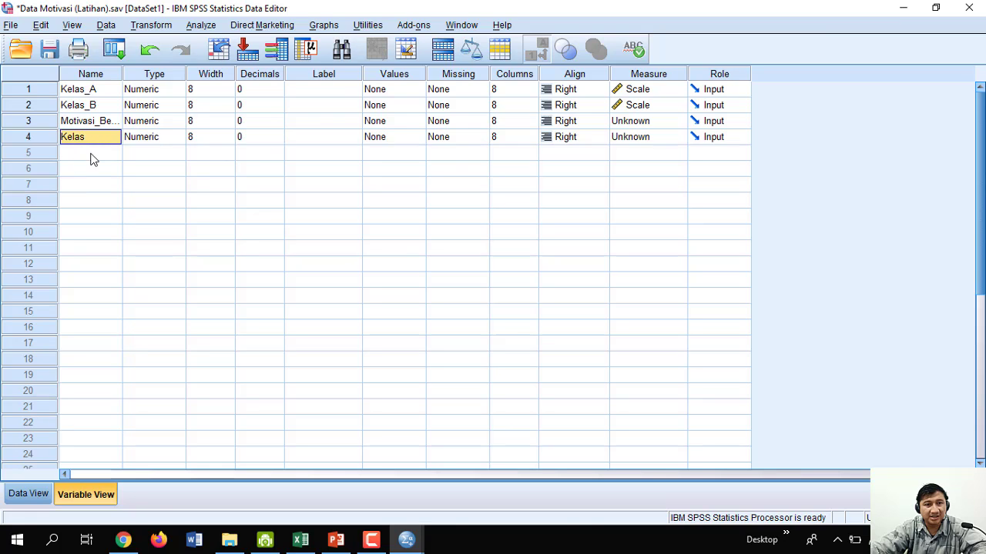
Step: Widen the Motivasi_Belajar data column to about 14 characters so its full name fits on one line, and return to the variable definitions
click(33, 136)
click(34, 497)
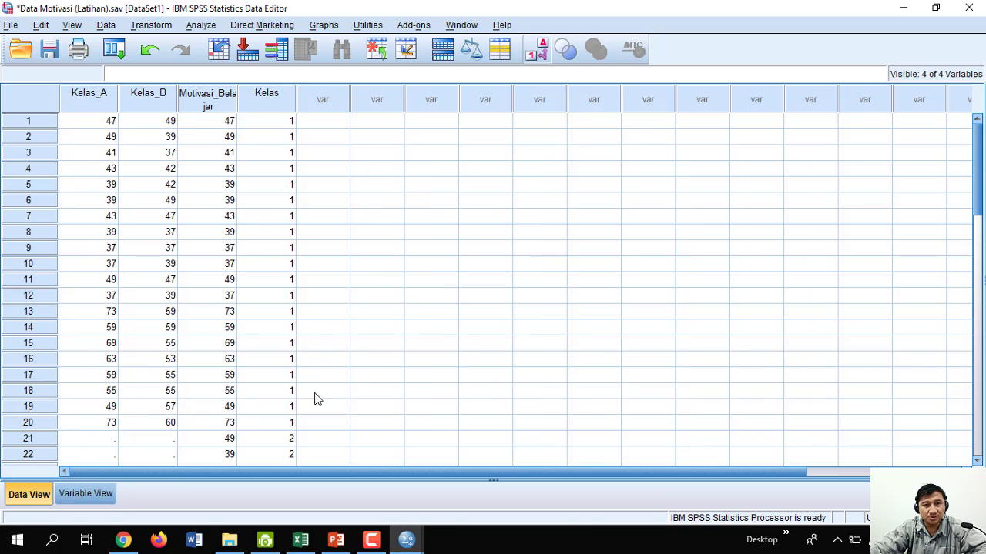
drag(237, 99, 280, 108)
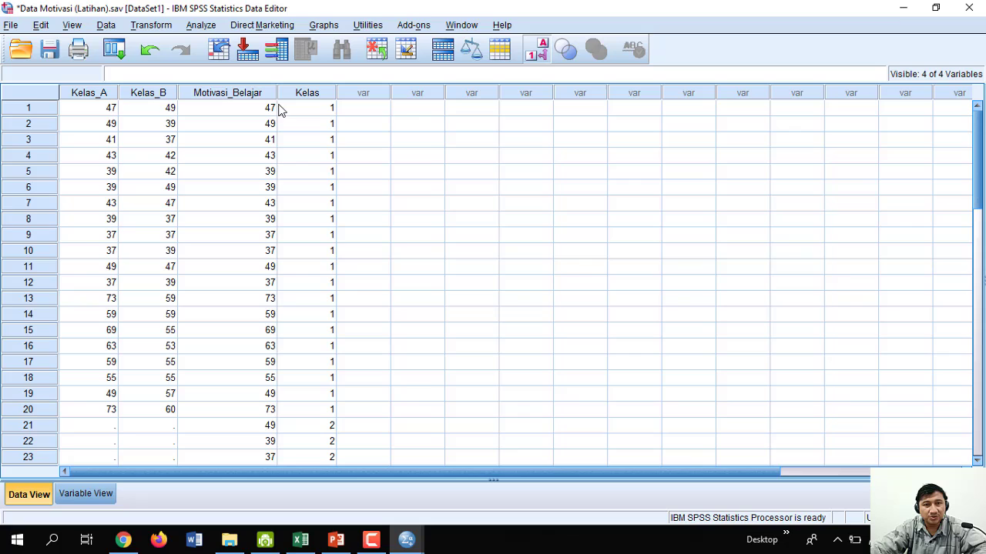
click(235, 94)
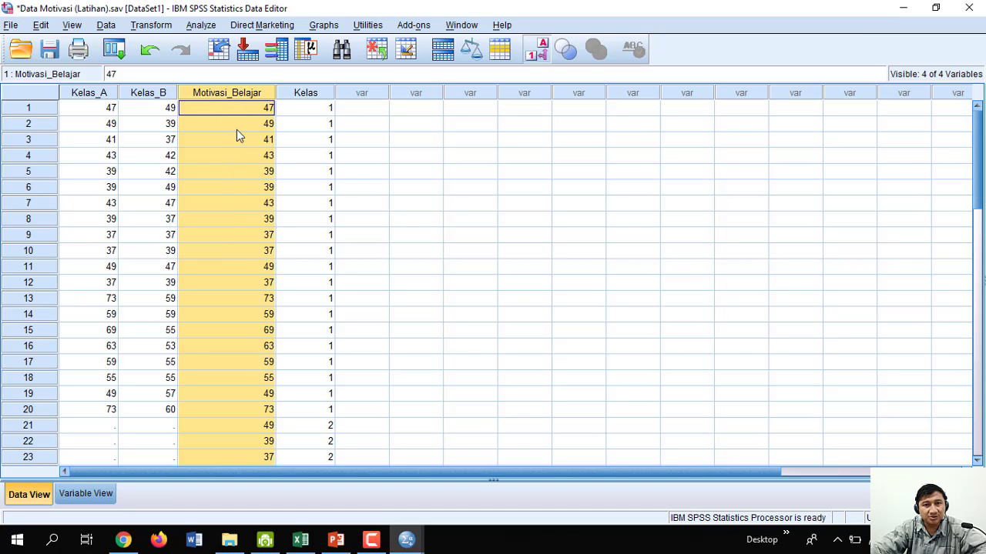
click(306, 94)
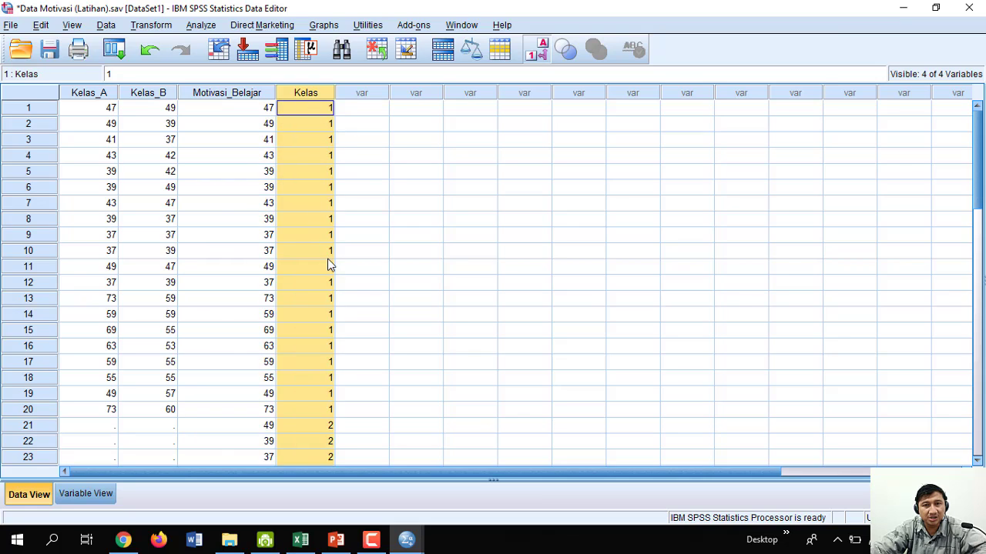
click(78, 493)
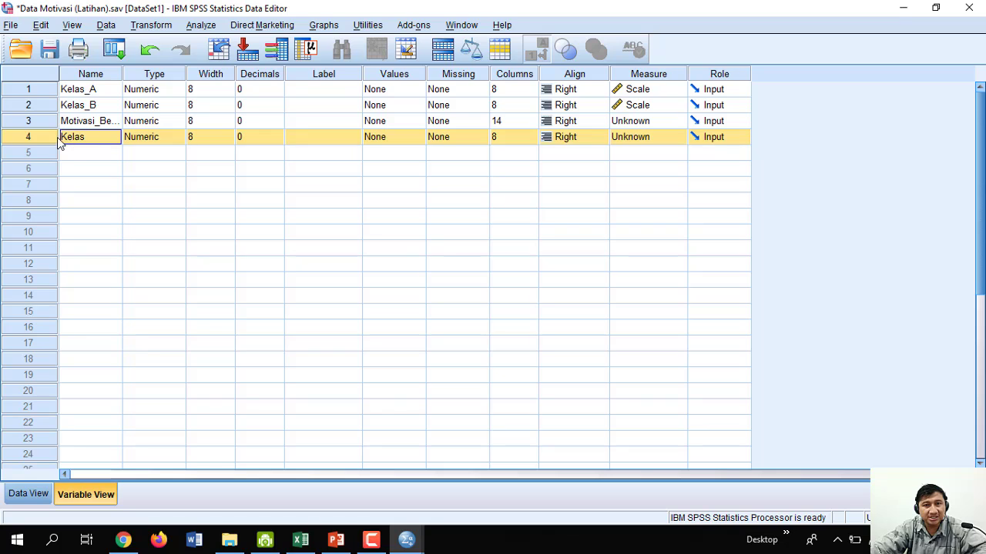
click(418, 138)
click(418, 137)
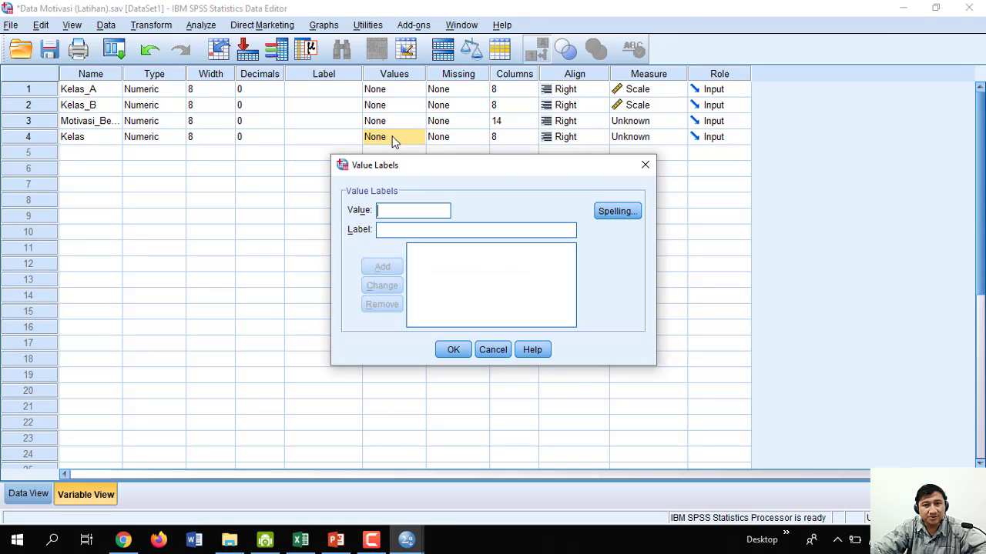
click(645, 165)
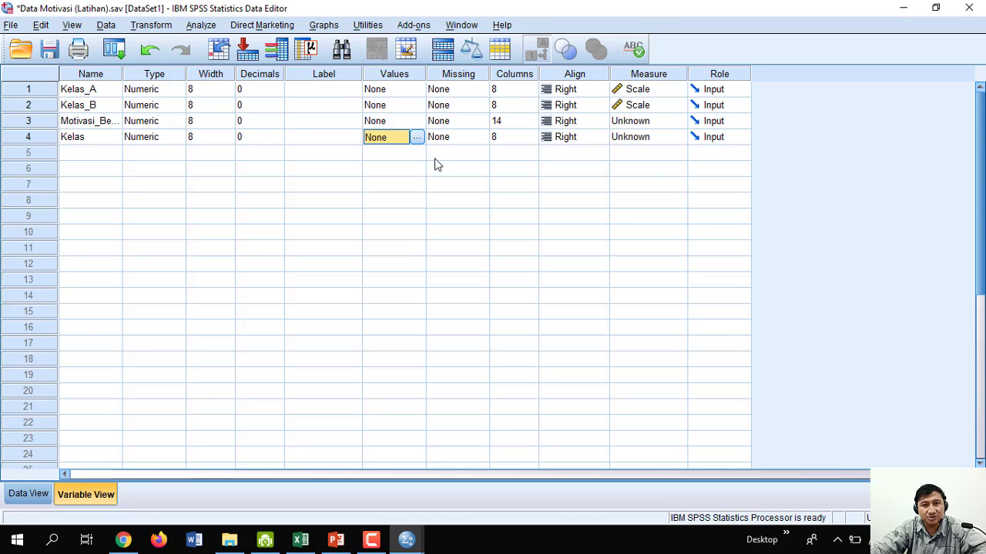
Step: Define the value labels of the Kelas variable as 1 = "Kelas A" and 2 = "Kelas B"
drag(436, 162, 454, 162)
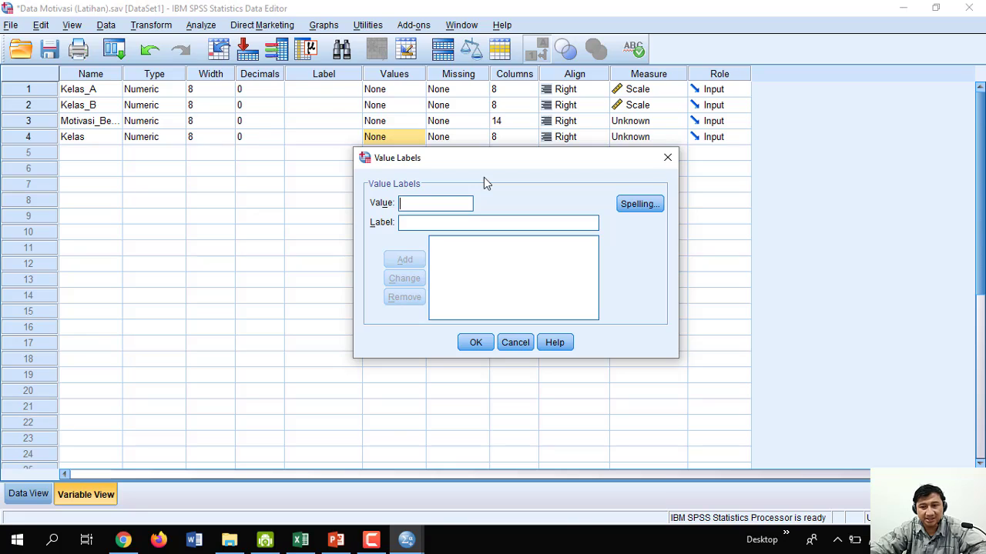
text(1)
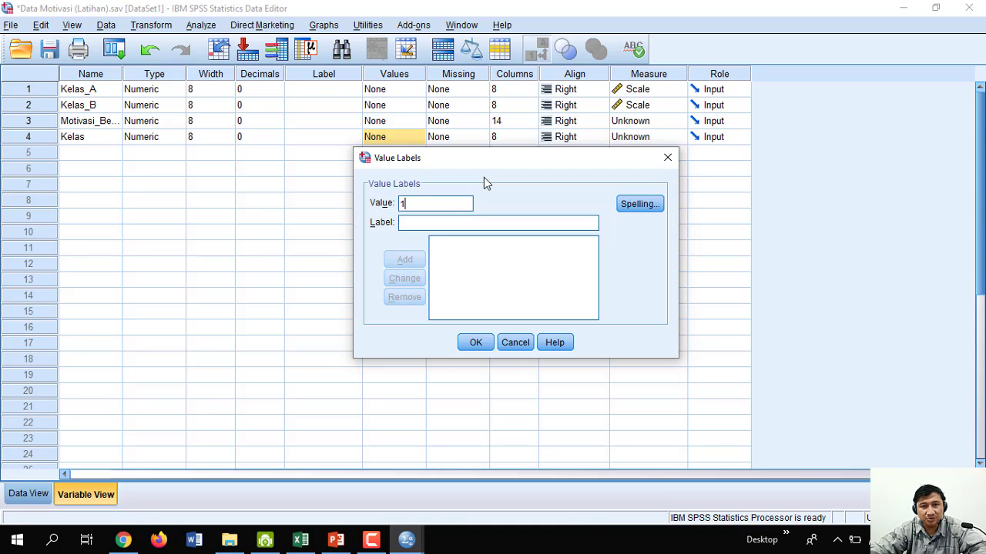
key(Tab)
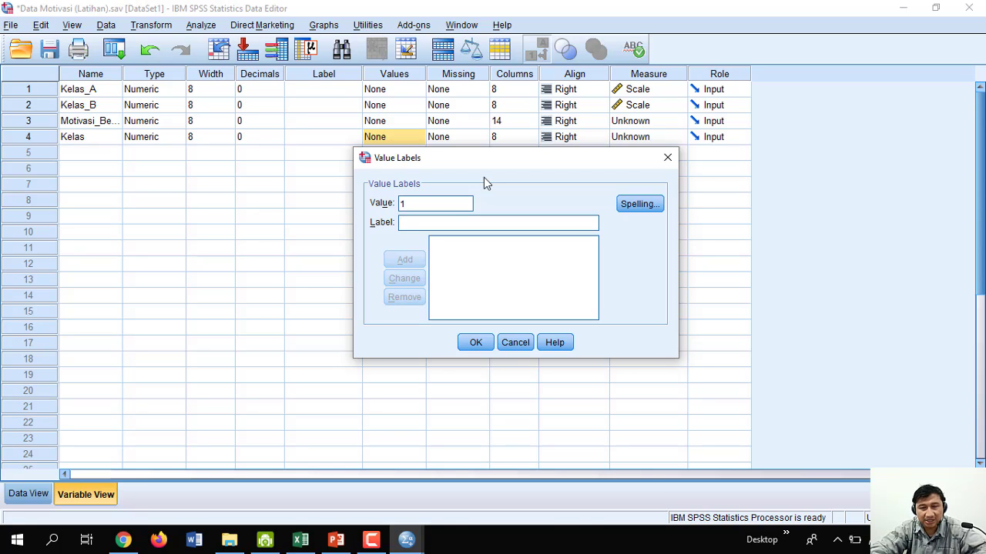
text(K)
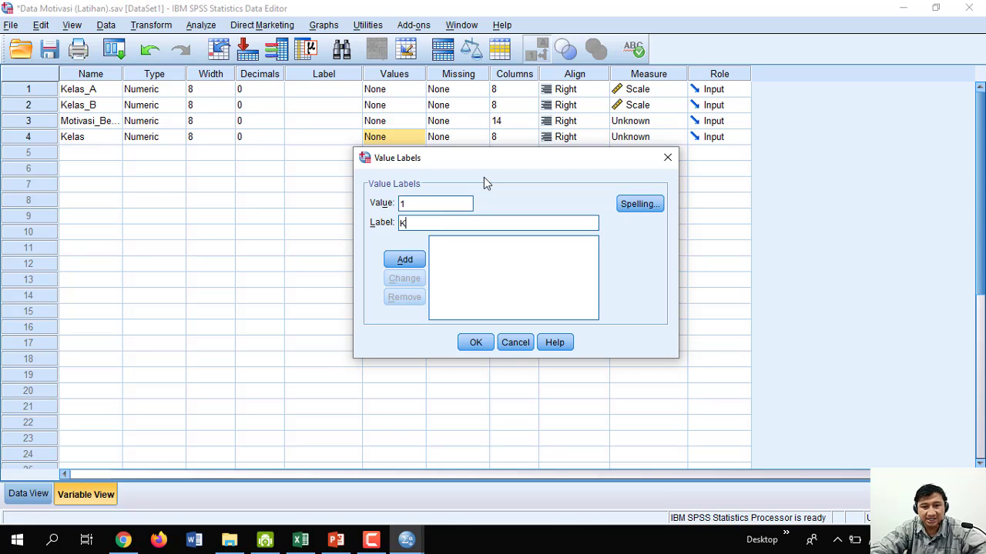
text(elas A)
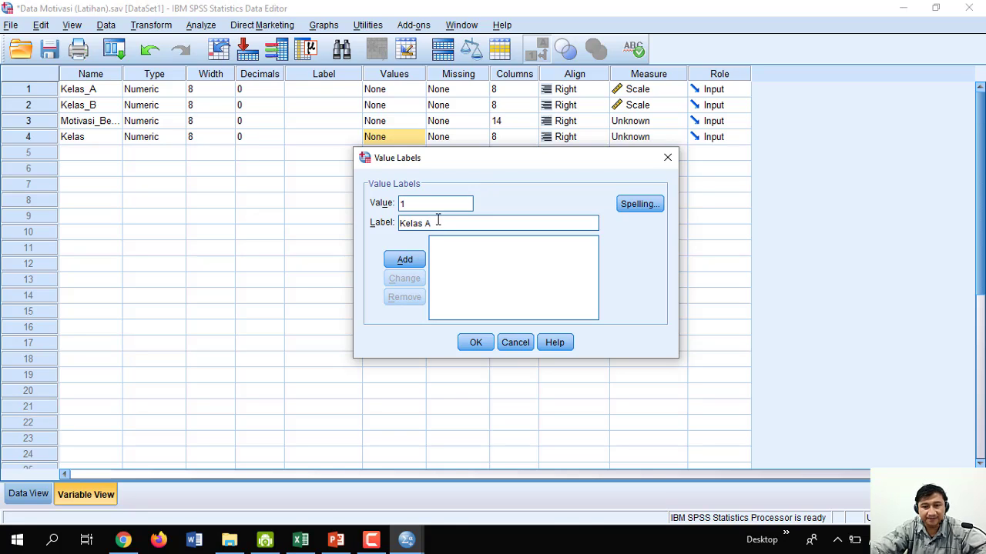
click(408, 259)
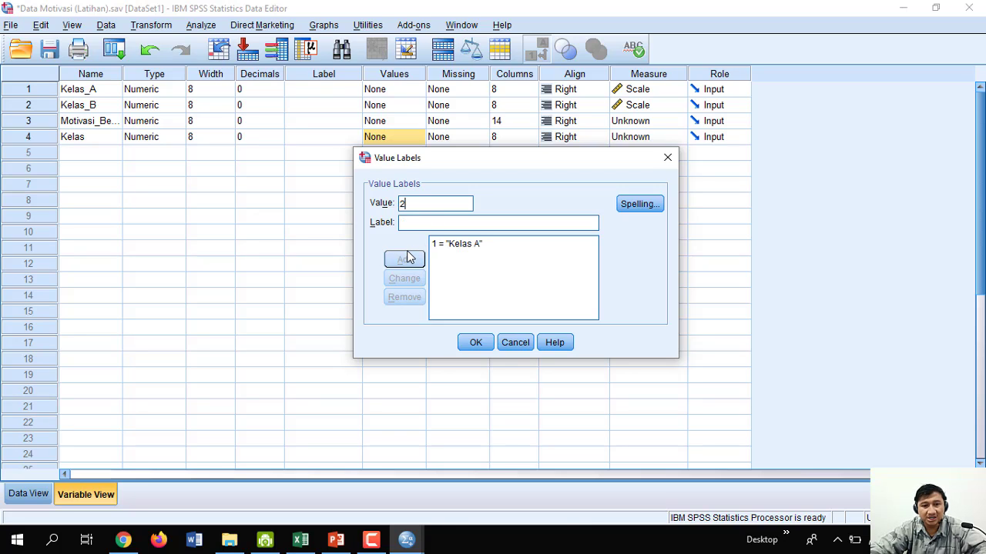
text(Kelas B)
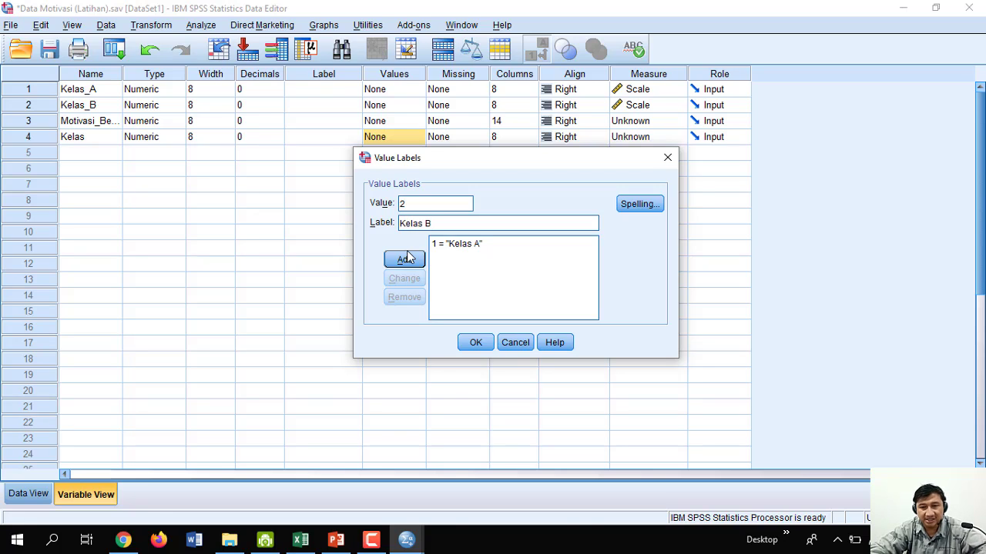
click(408, 259)
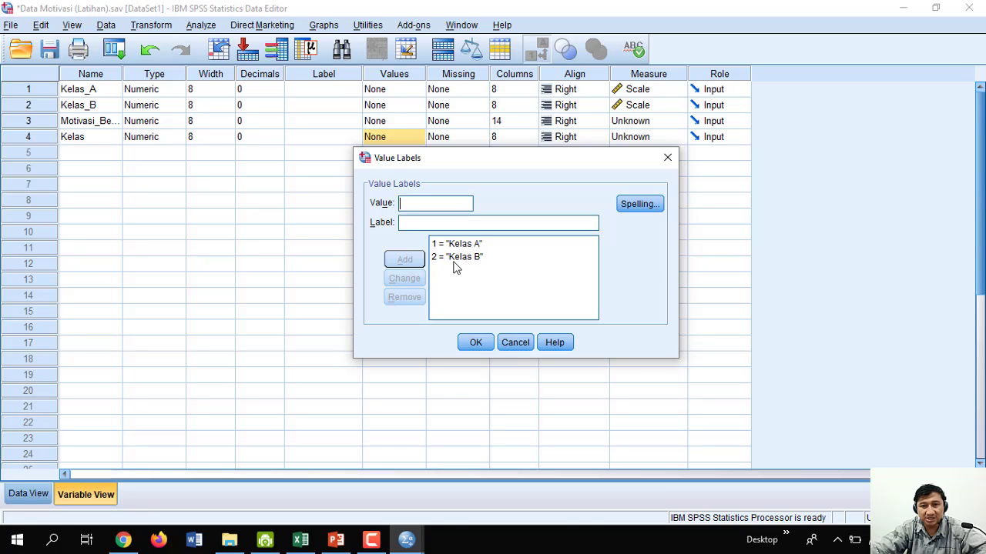
click(475, 344)
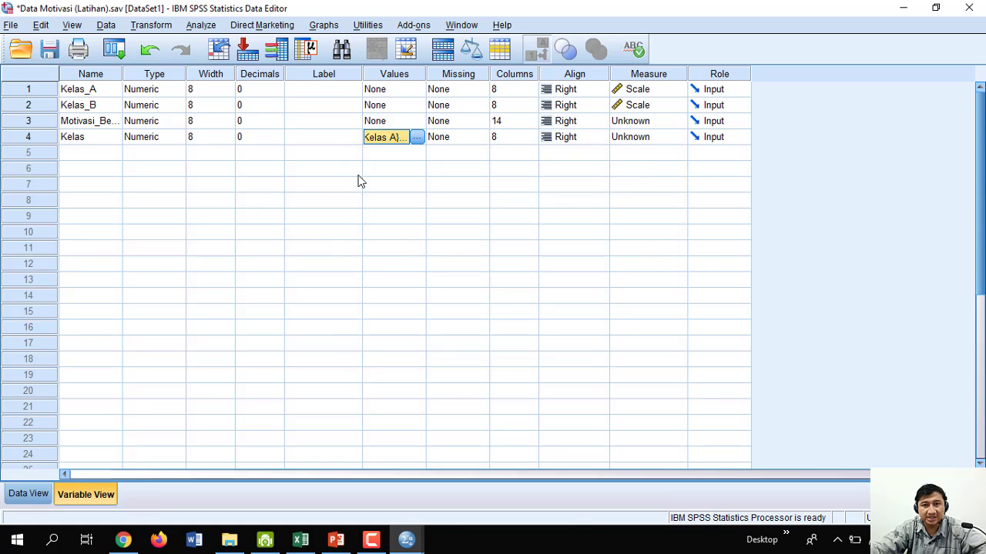
Step: Compare the definitions of Motivasi_Belajar and Kelas with how their values are displayed in the data sheet
click(39, 138)
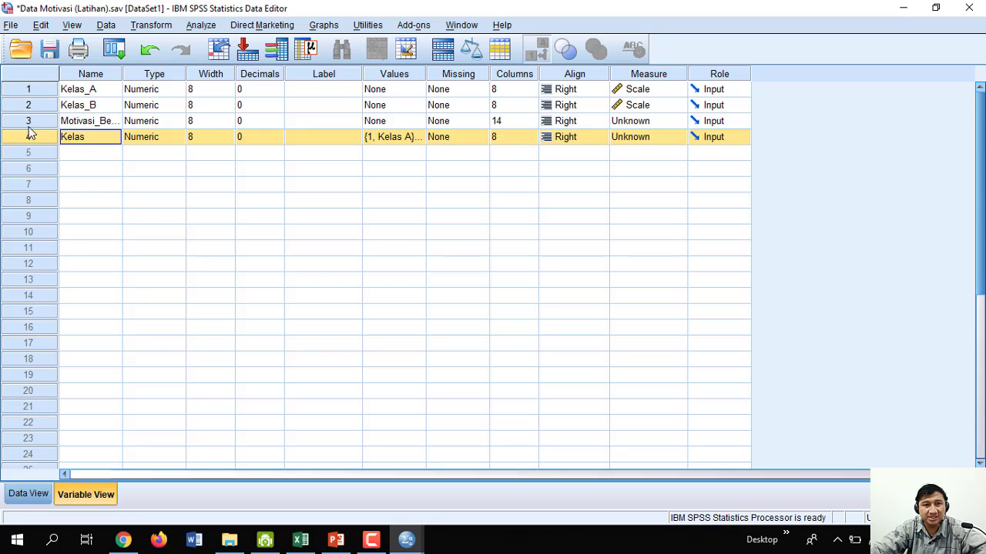
key(Up)
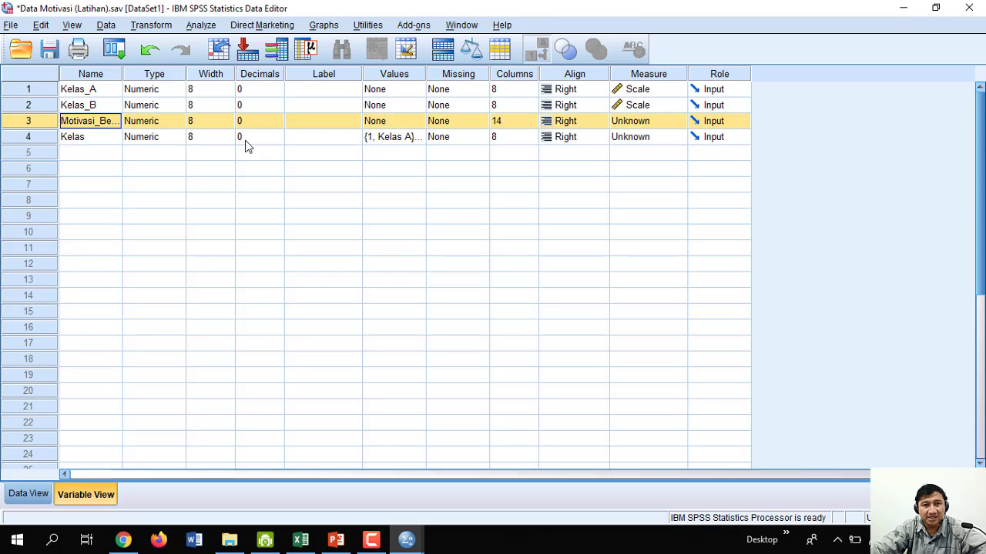
click(43, 495)
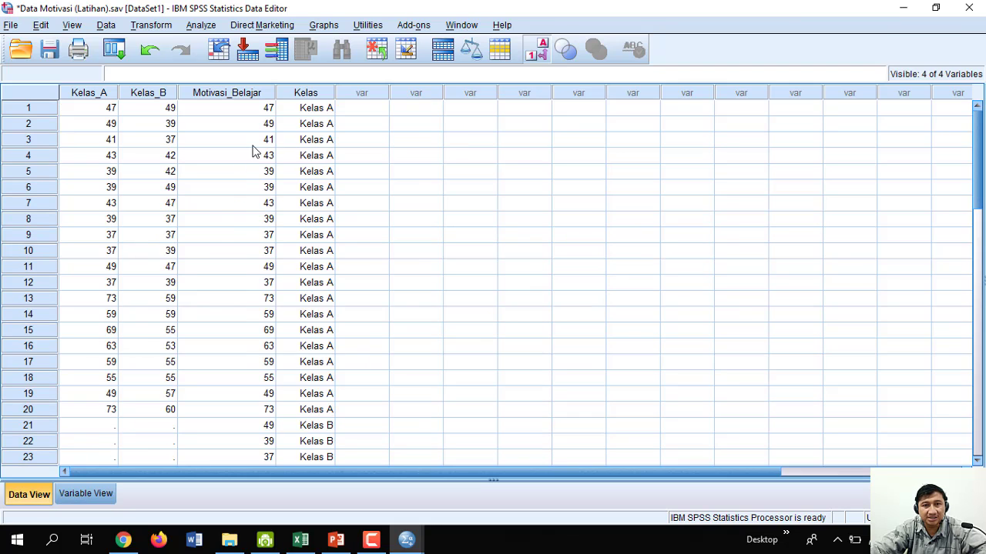
click(94, 493)
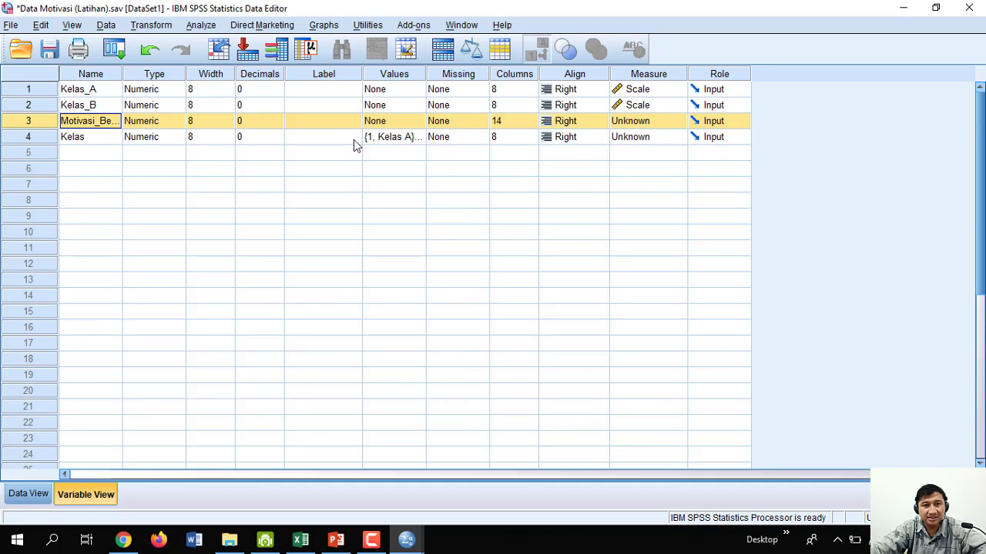
key(Down)
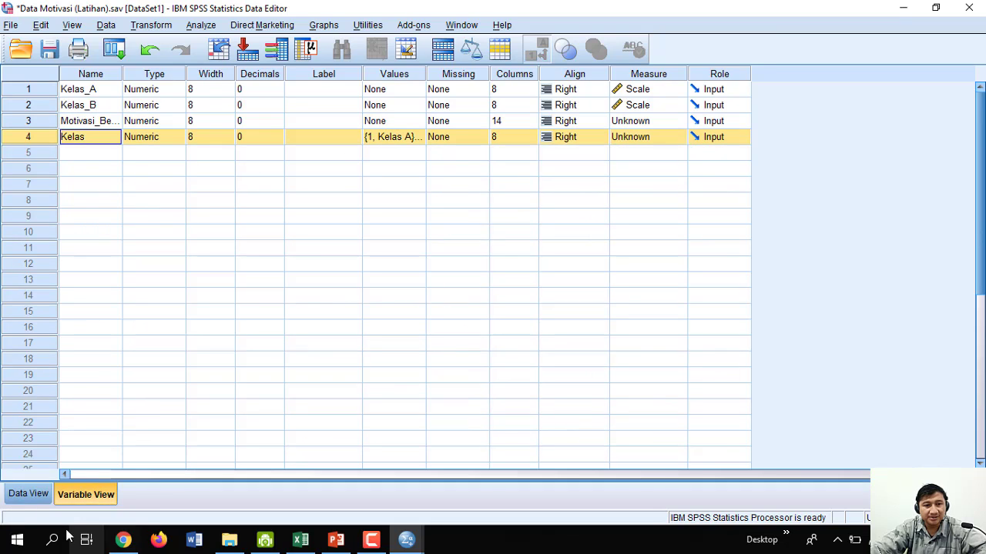
click(37, 493)
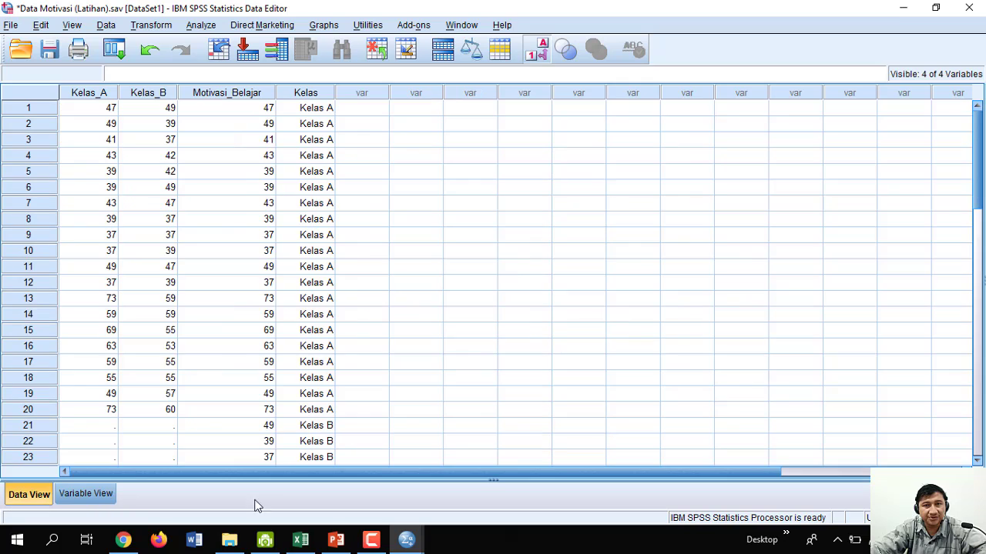
Step: Switch the Kelas column's display to numeric codes and back to value labels to compare both views
click(314, 92)
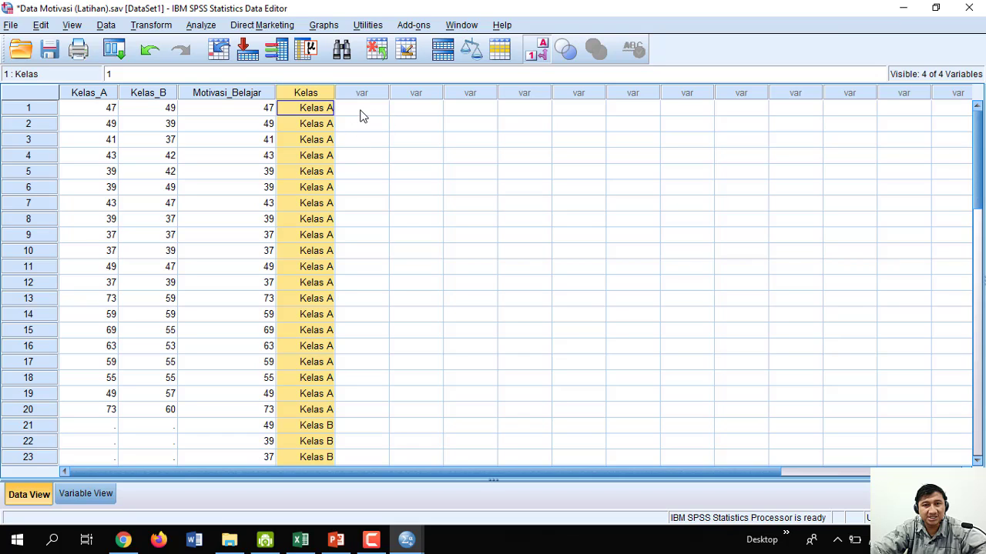
click(537, 55)
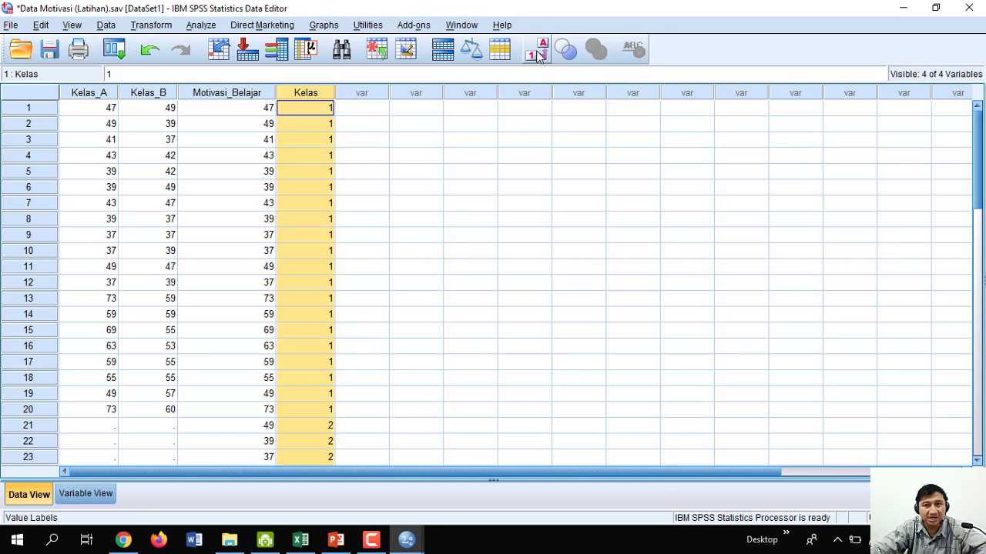
click(538, 55)
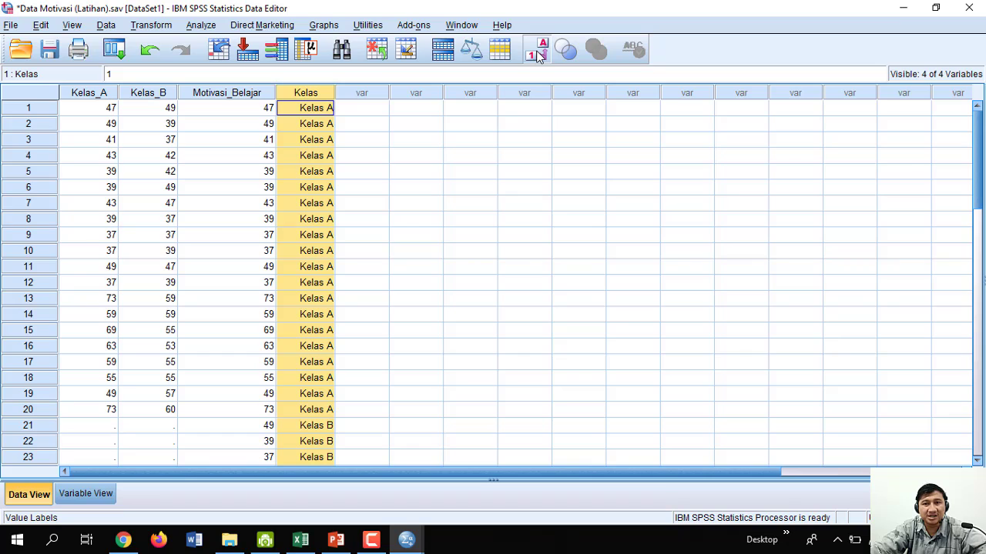
Step: Toggle the Kelas values between numeric codes and labels across the Kelas A and Kelas B rows, ending with the labels displayed
click(538, 55)
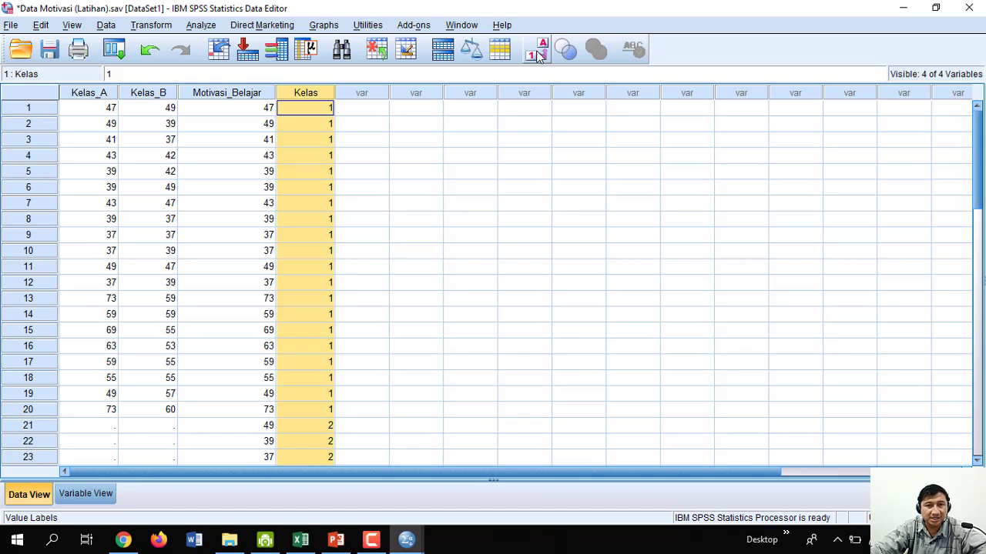
click(537, 56)
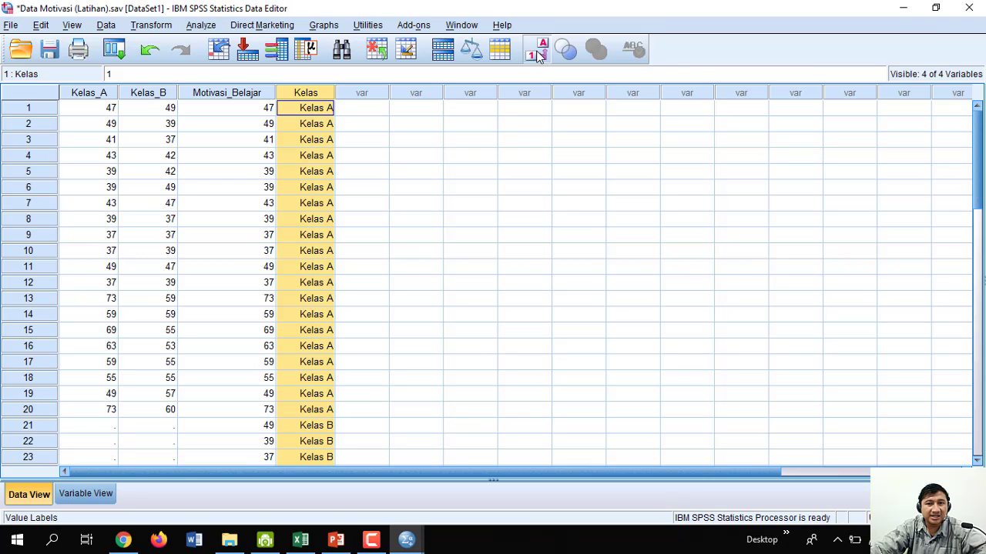
click(538, 55)
scroll(326, 216, down, 1)
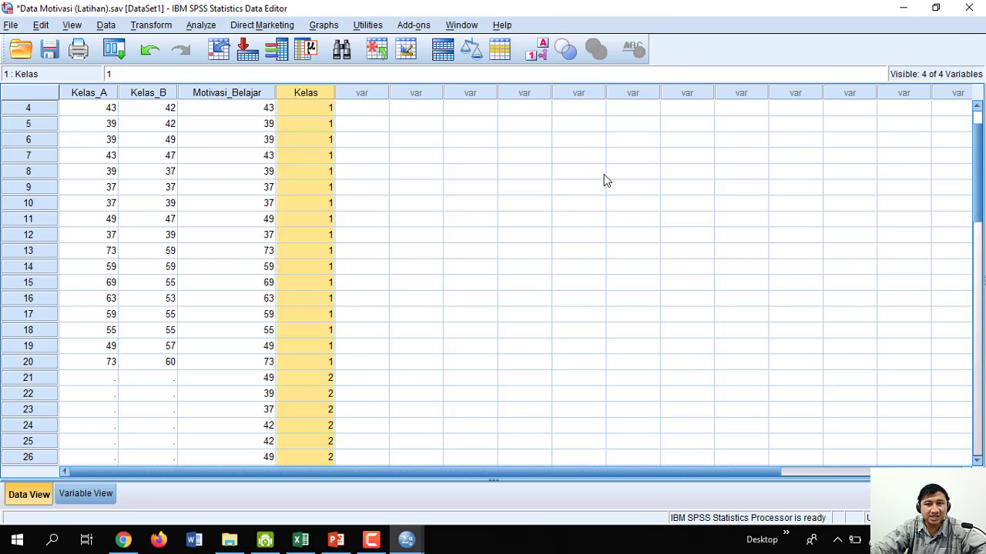
click(537, 54)
scroll(337, 303, up, 1)
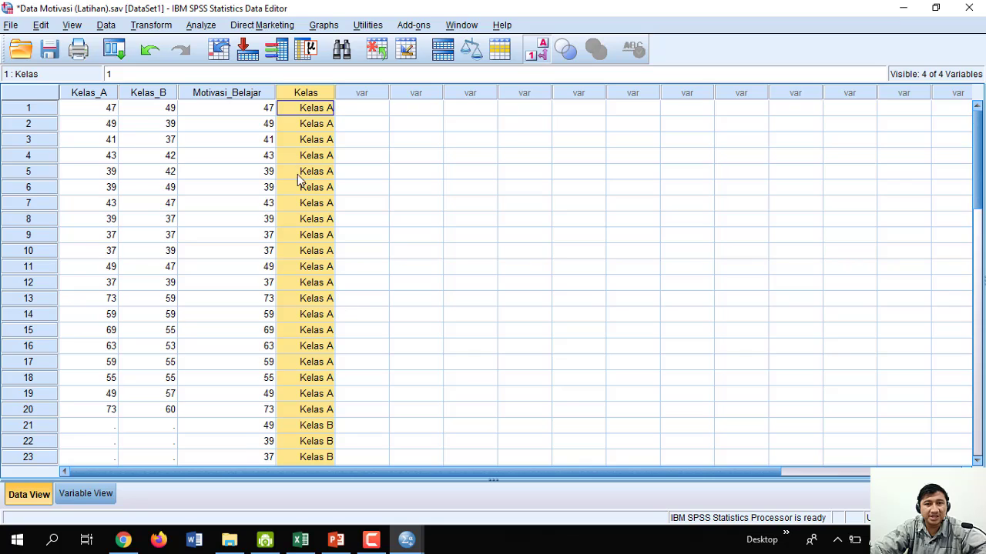
click(339, 112)
click(320, 111)
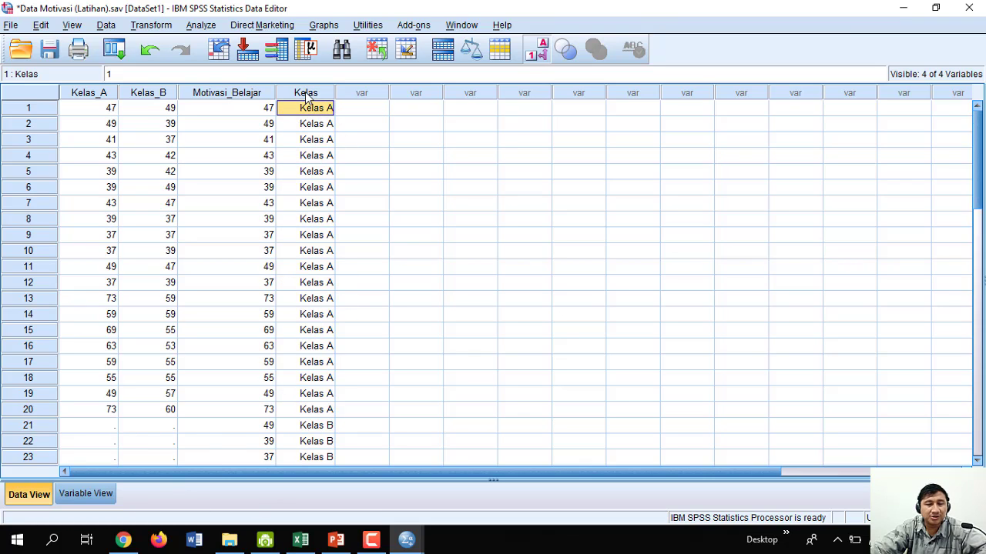
click(351, 110)
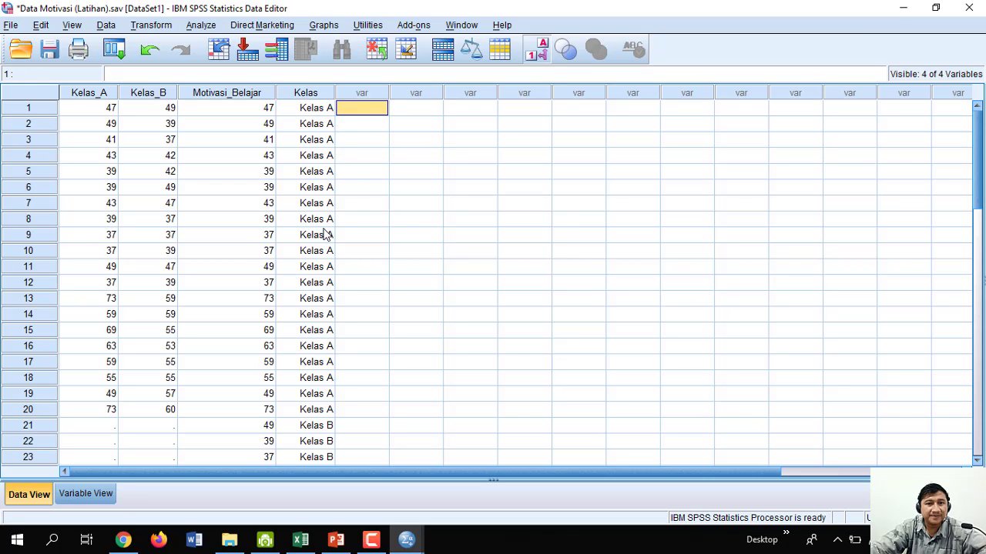
Step: Review the layout that keeps each class's scores in its own column, highlighting Kelas_A and Kelas_B together and separately
click(89, 94)
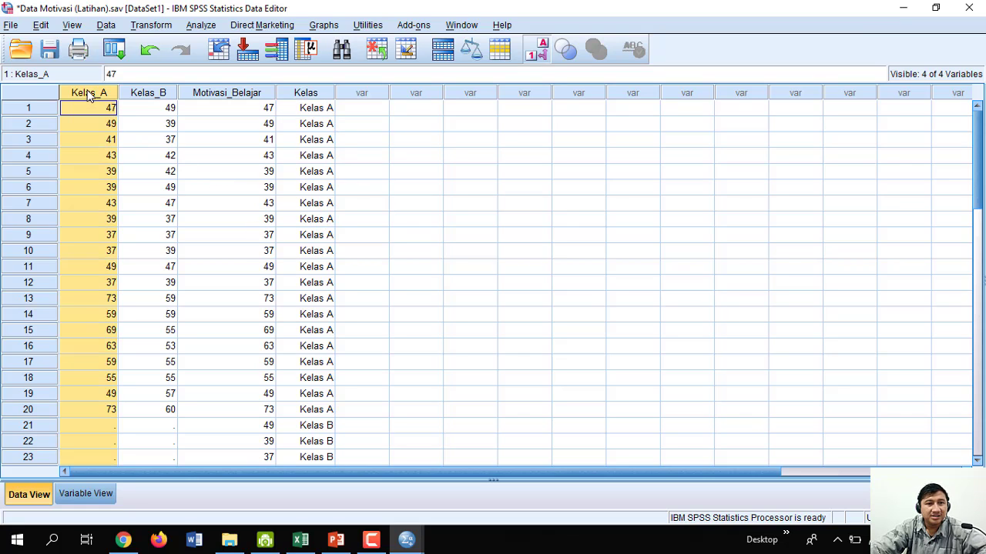
shift+click(149, 95)
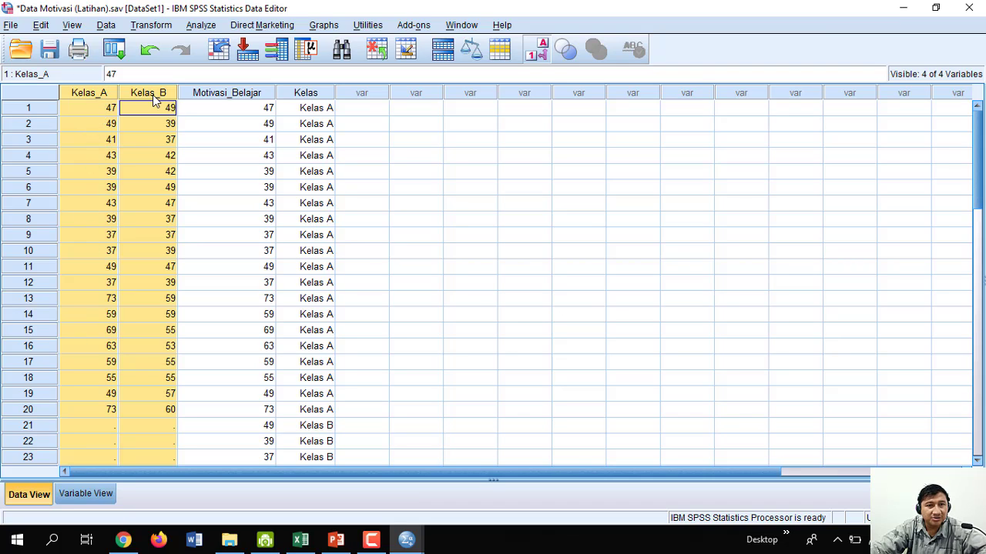
click(143, 121)
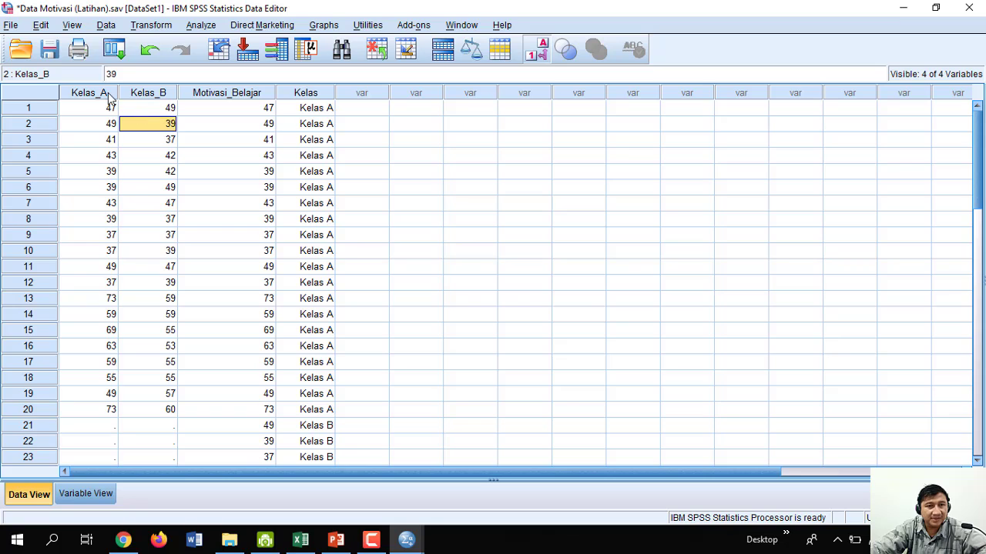
click(110, 96)
click(156, 96)
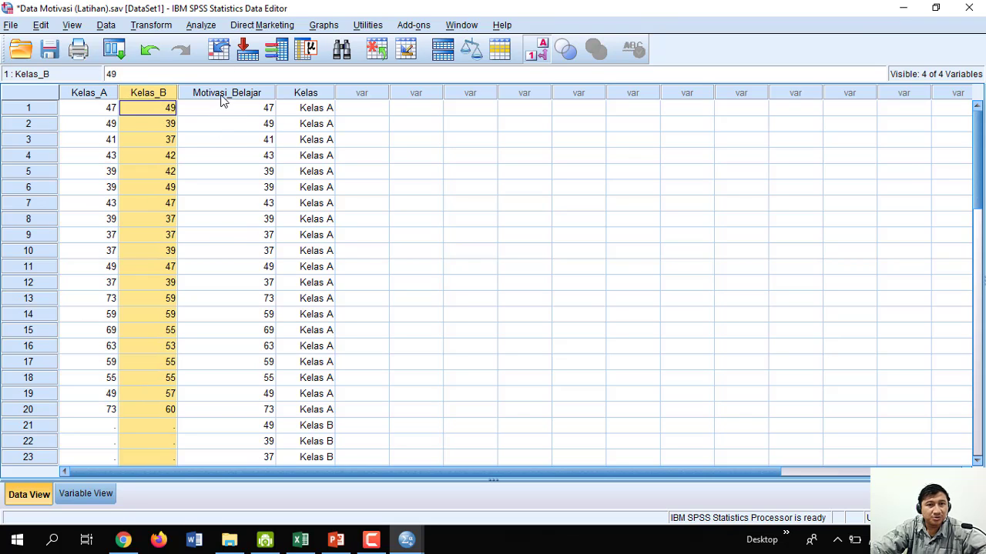
Step: Examine the stacked layout in Motivasi_Belajar and Kelas, highlighting the Kelas A rows 1 to 20 and checking where Kelas B begins
click(222, 96)
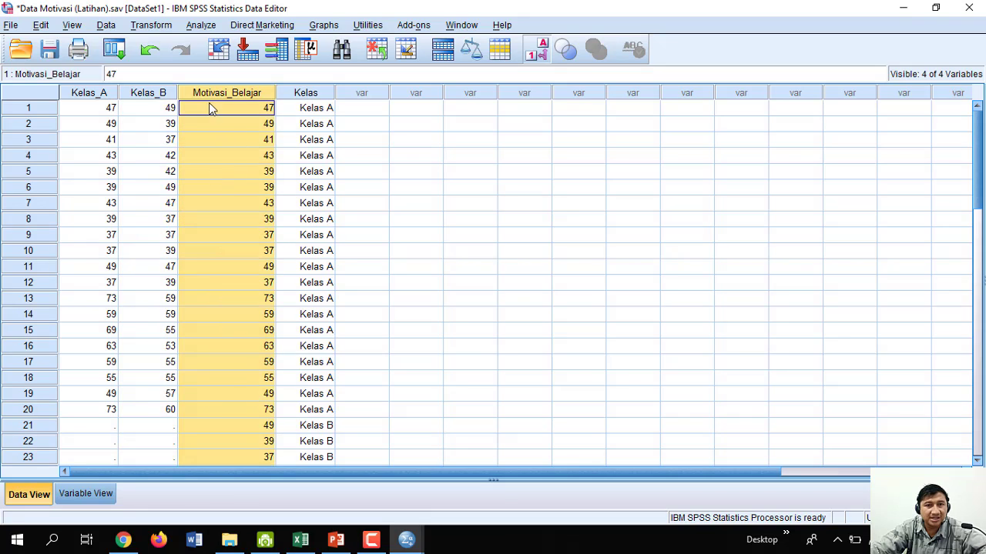
click(261, 108)
drag(260, 108, 287, 413)
scroll(277, 393, down, 2)
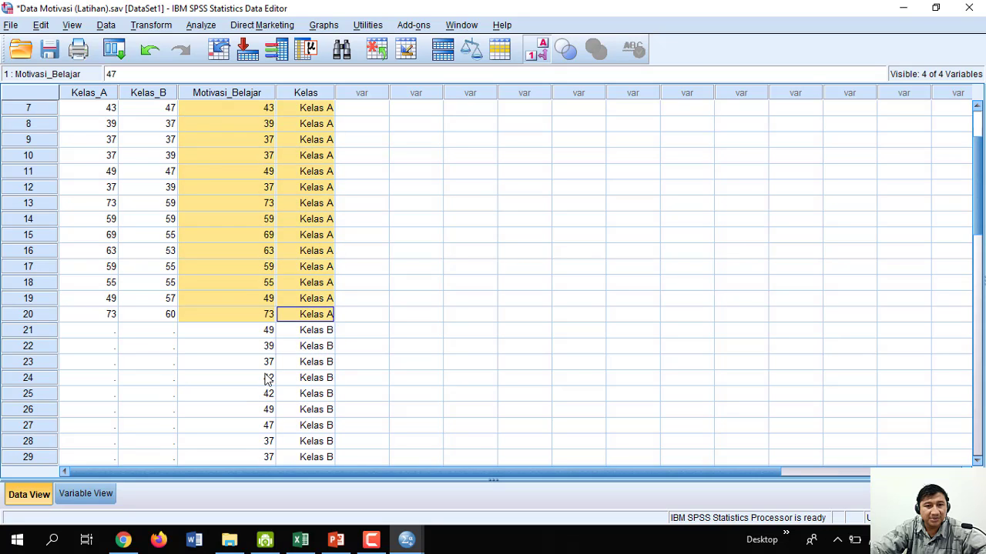
click(257, 341)
scroll(257, 341, up, 2)
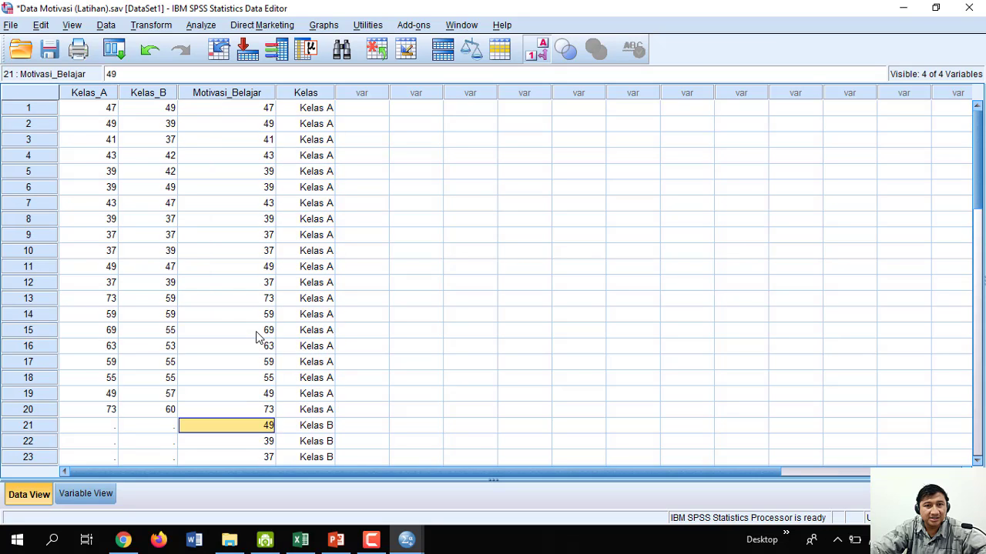
click(358, 110)
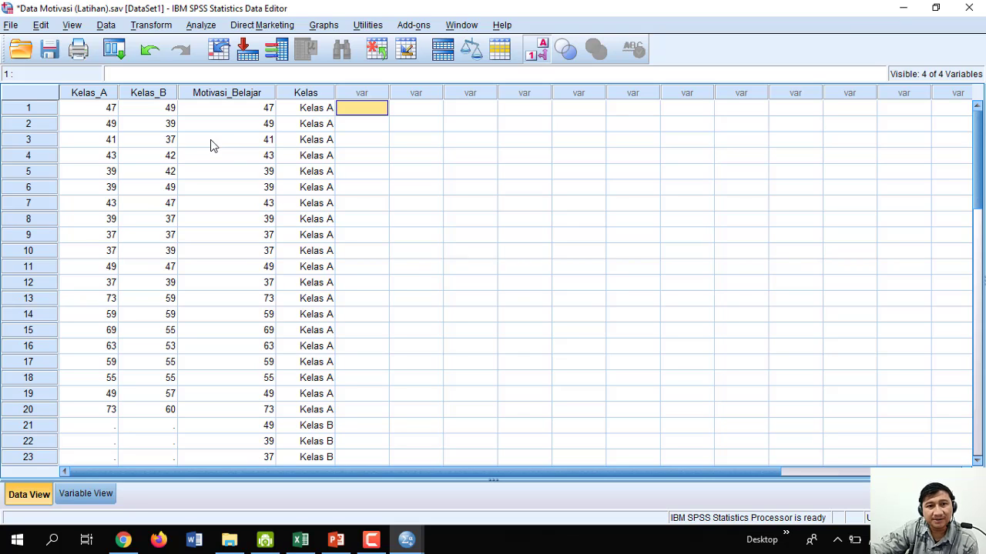
click(87, 116)
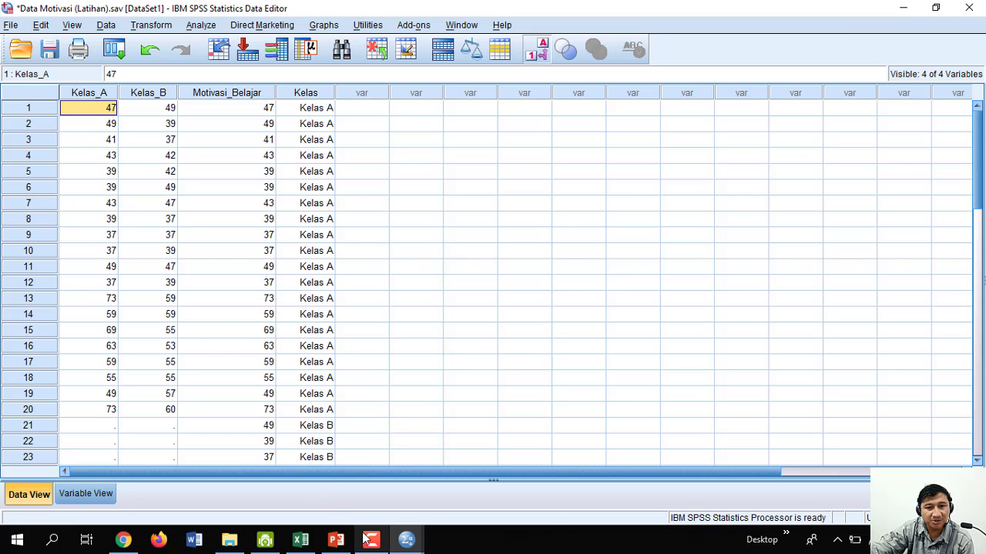